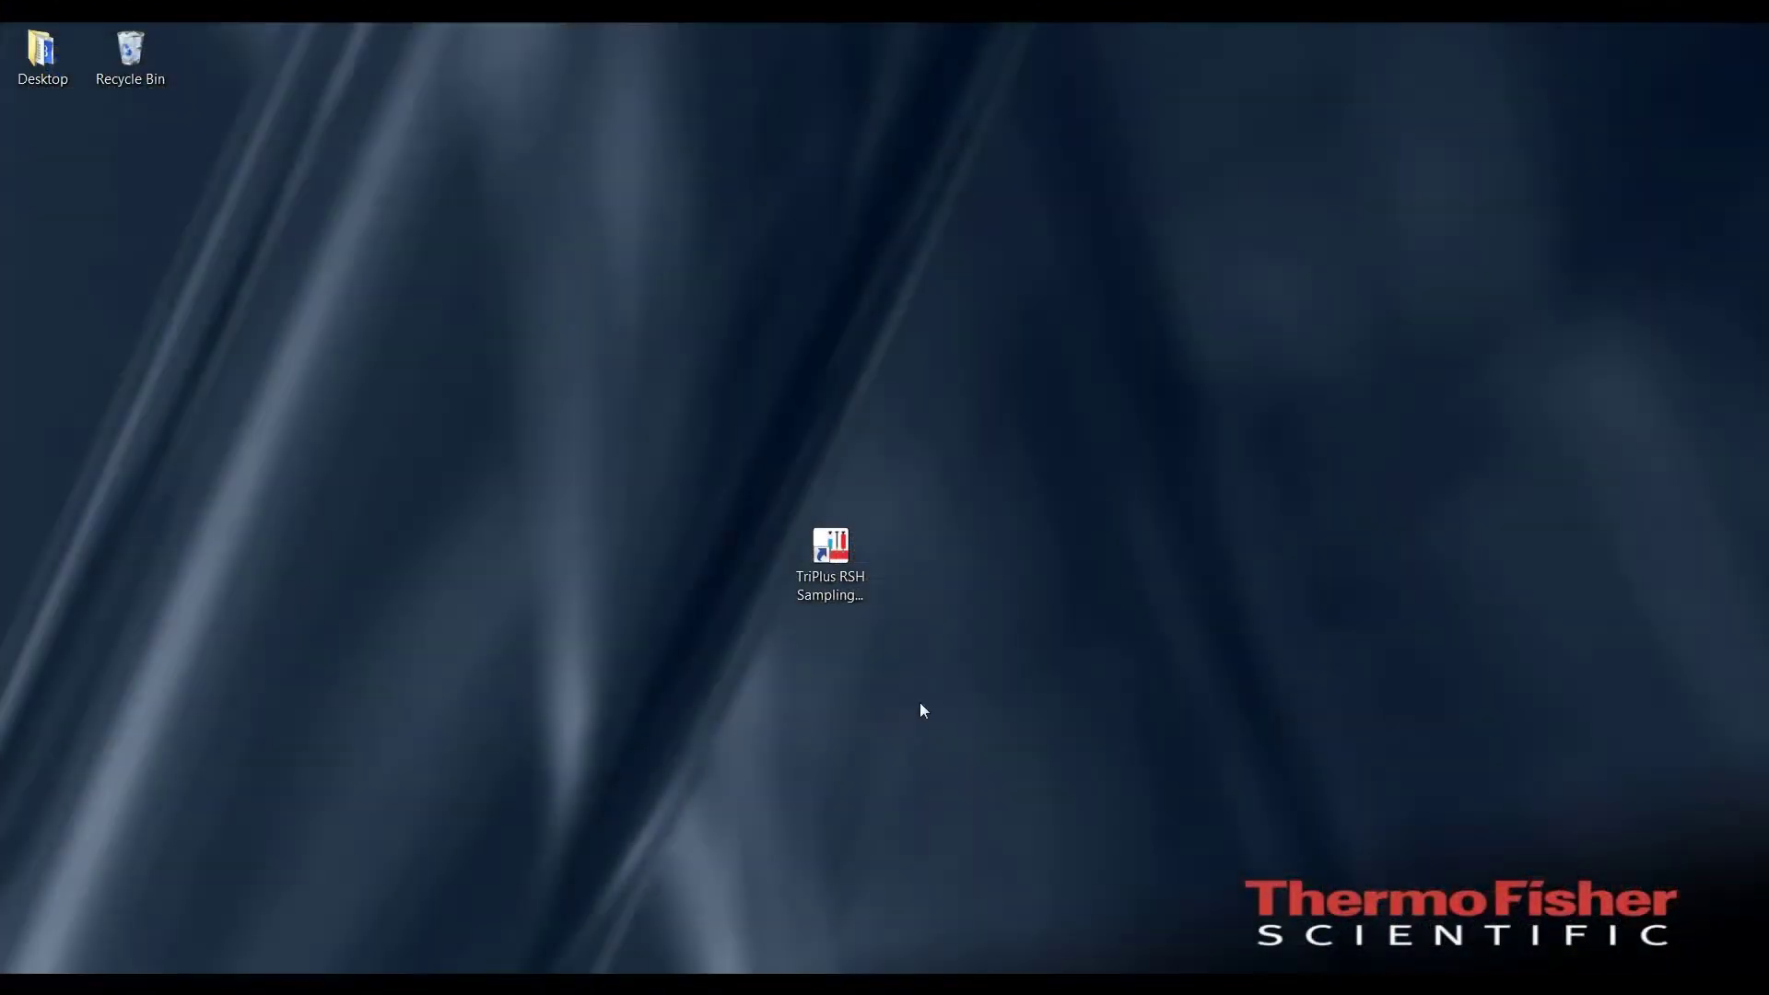
# - Launch the TriPlus RSH Sampling Workflow Editor from its desktop shortcut
pyautogui.doubleClick(846, 556)
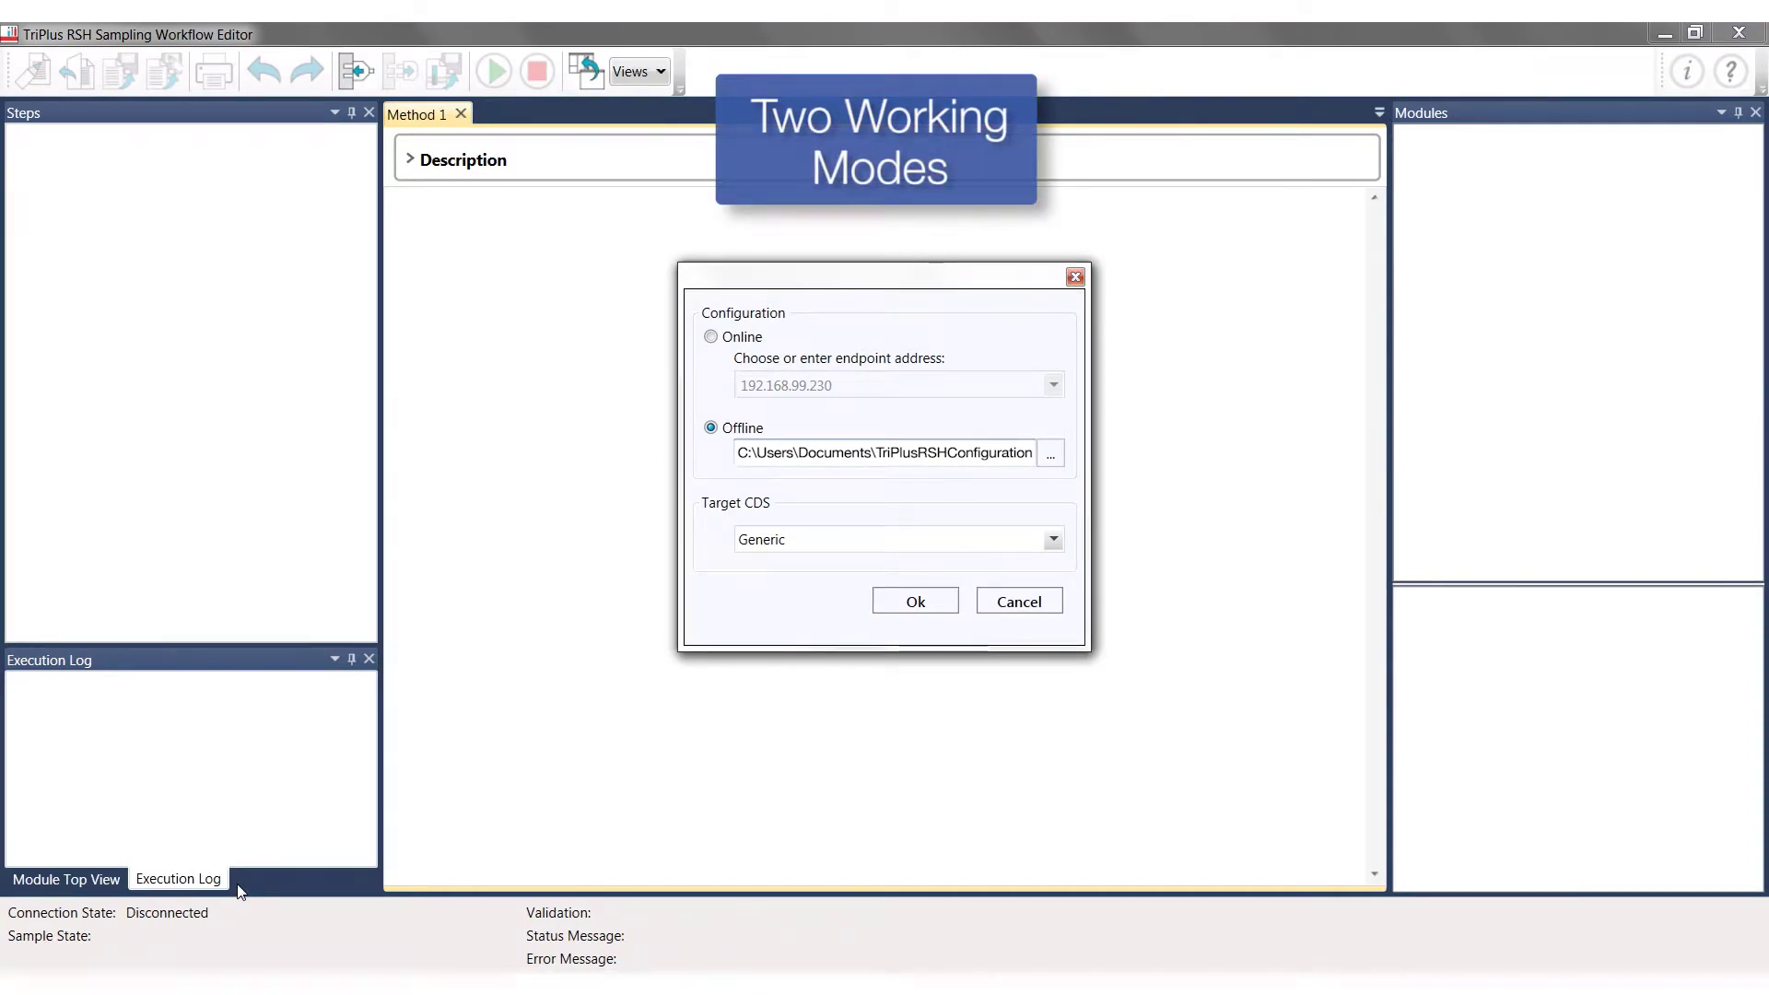
# - Work offline with Example_Offline_Configuration.pcb loaded as the configuration file
pyautogui.click(710, 340)
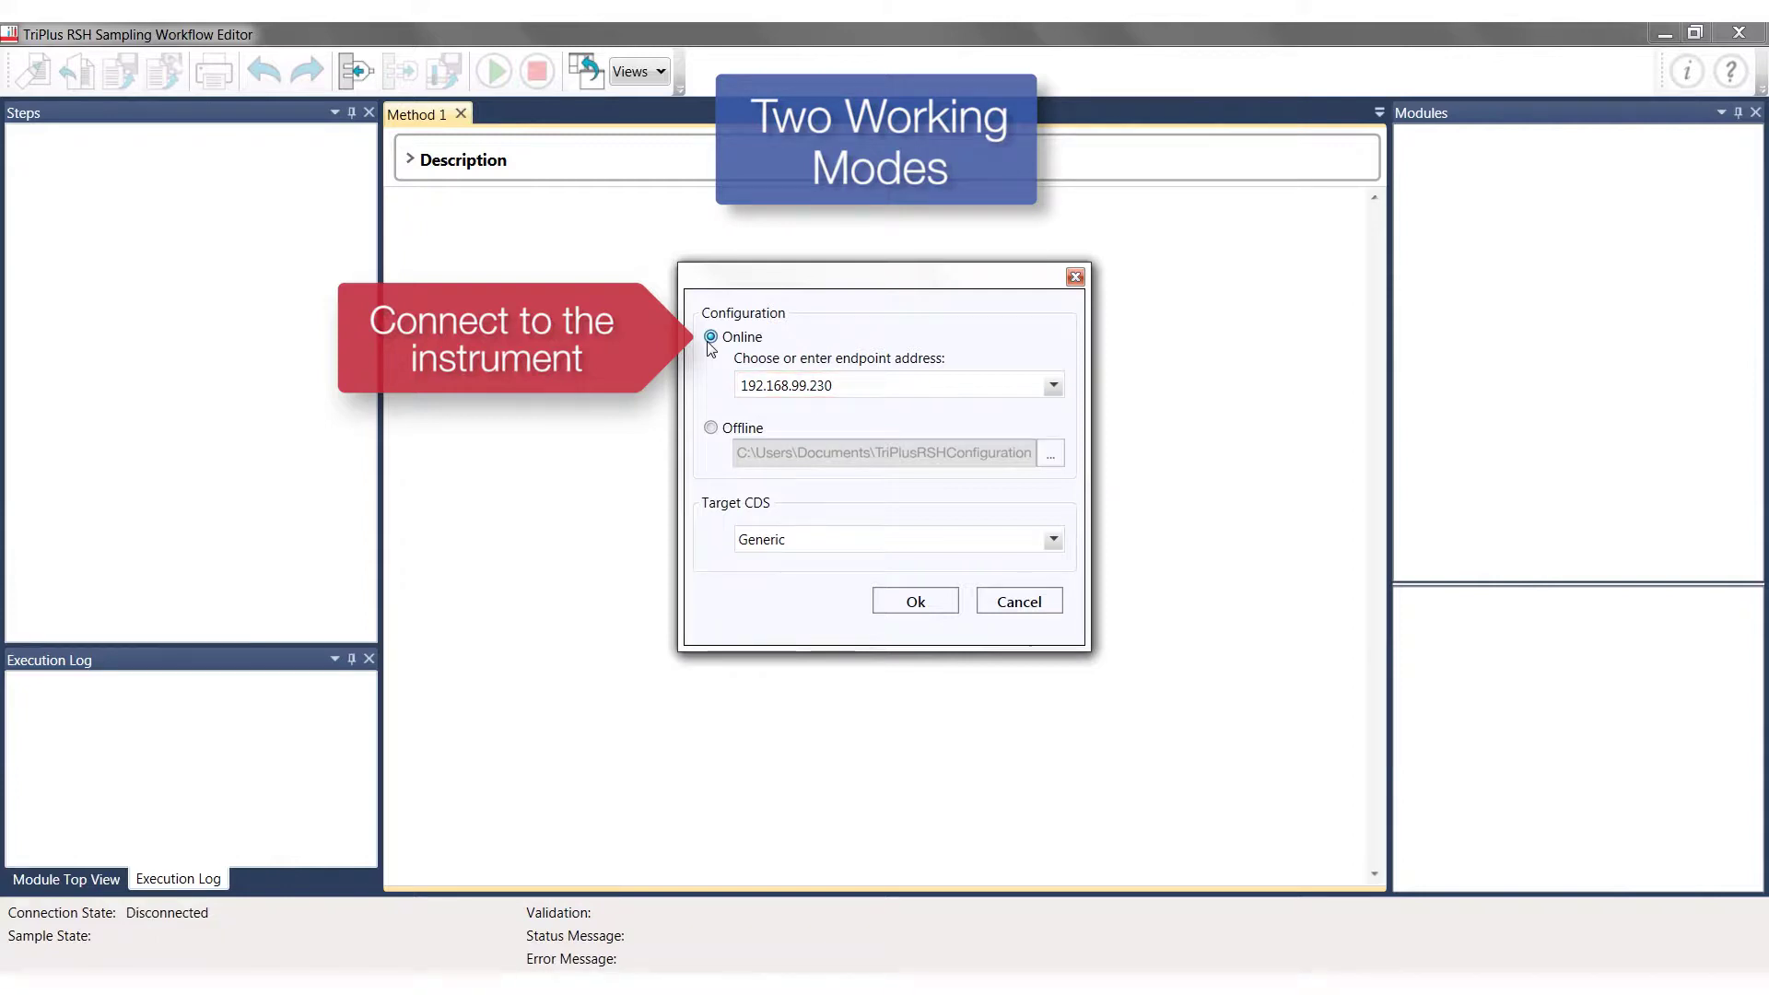
pyautogui.click(709, 427)
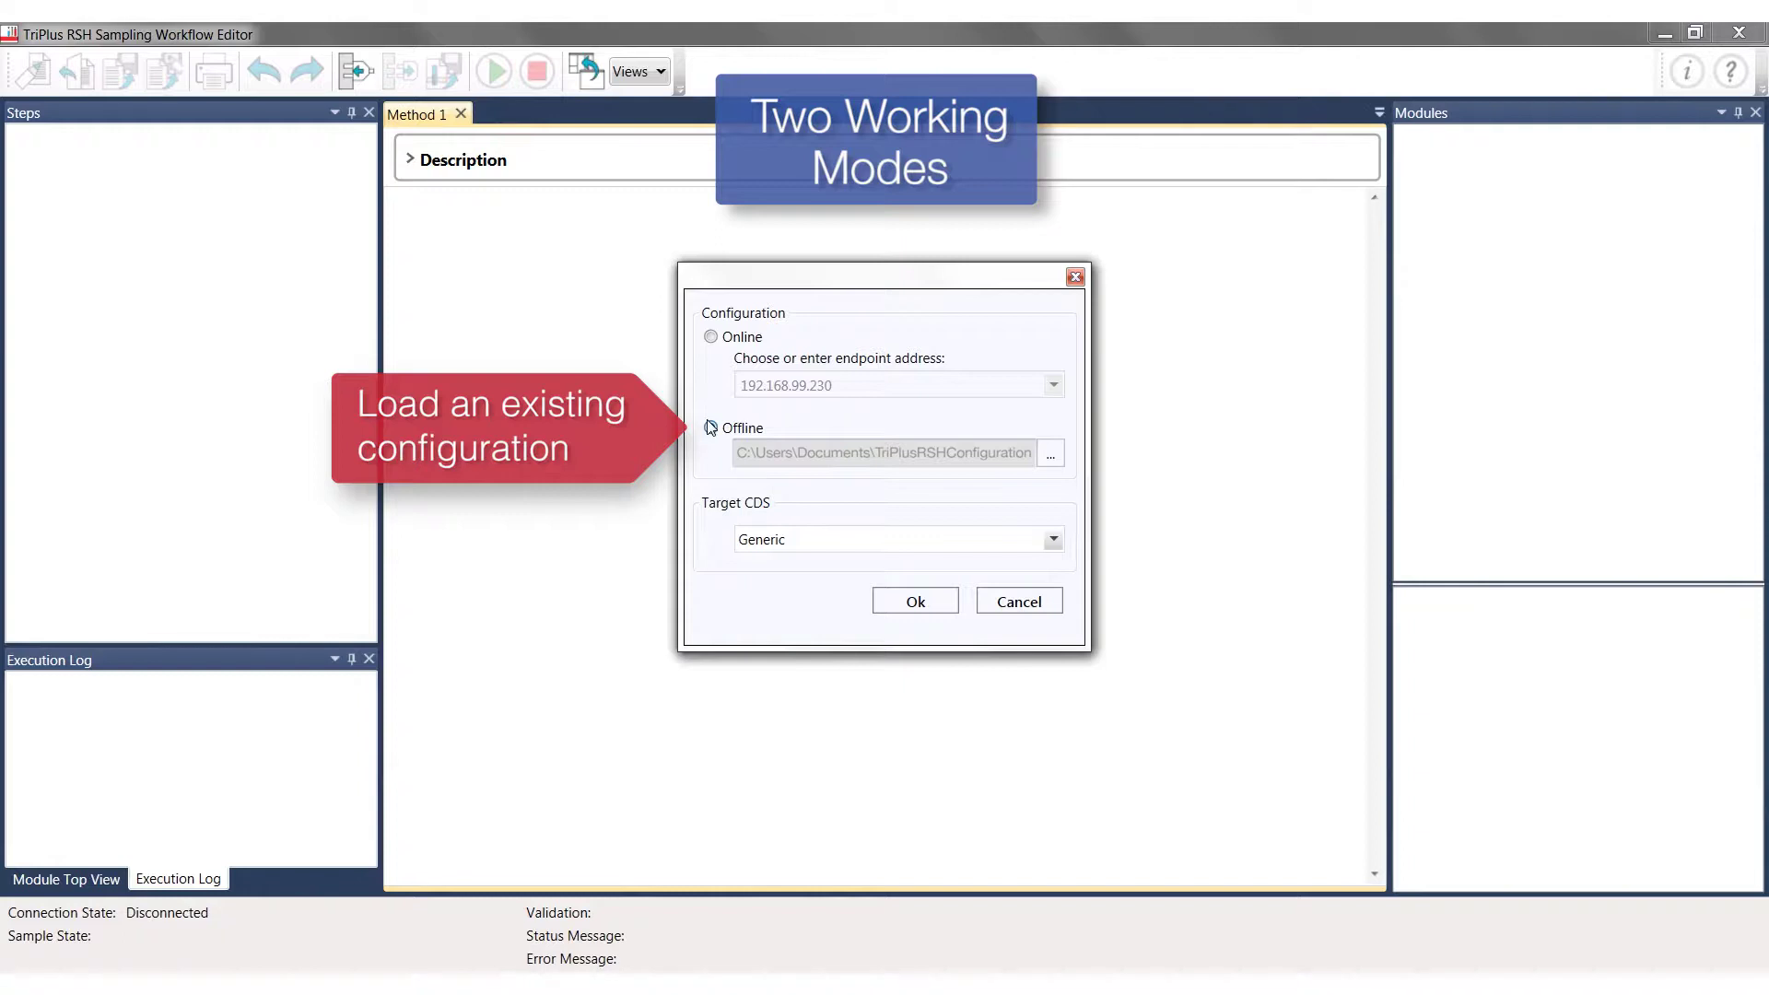
pyautogui.click(1052, 453)
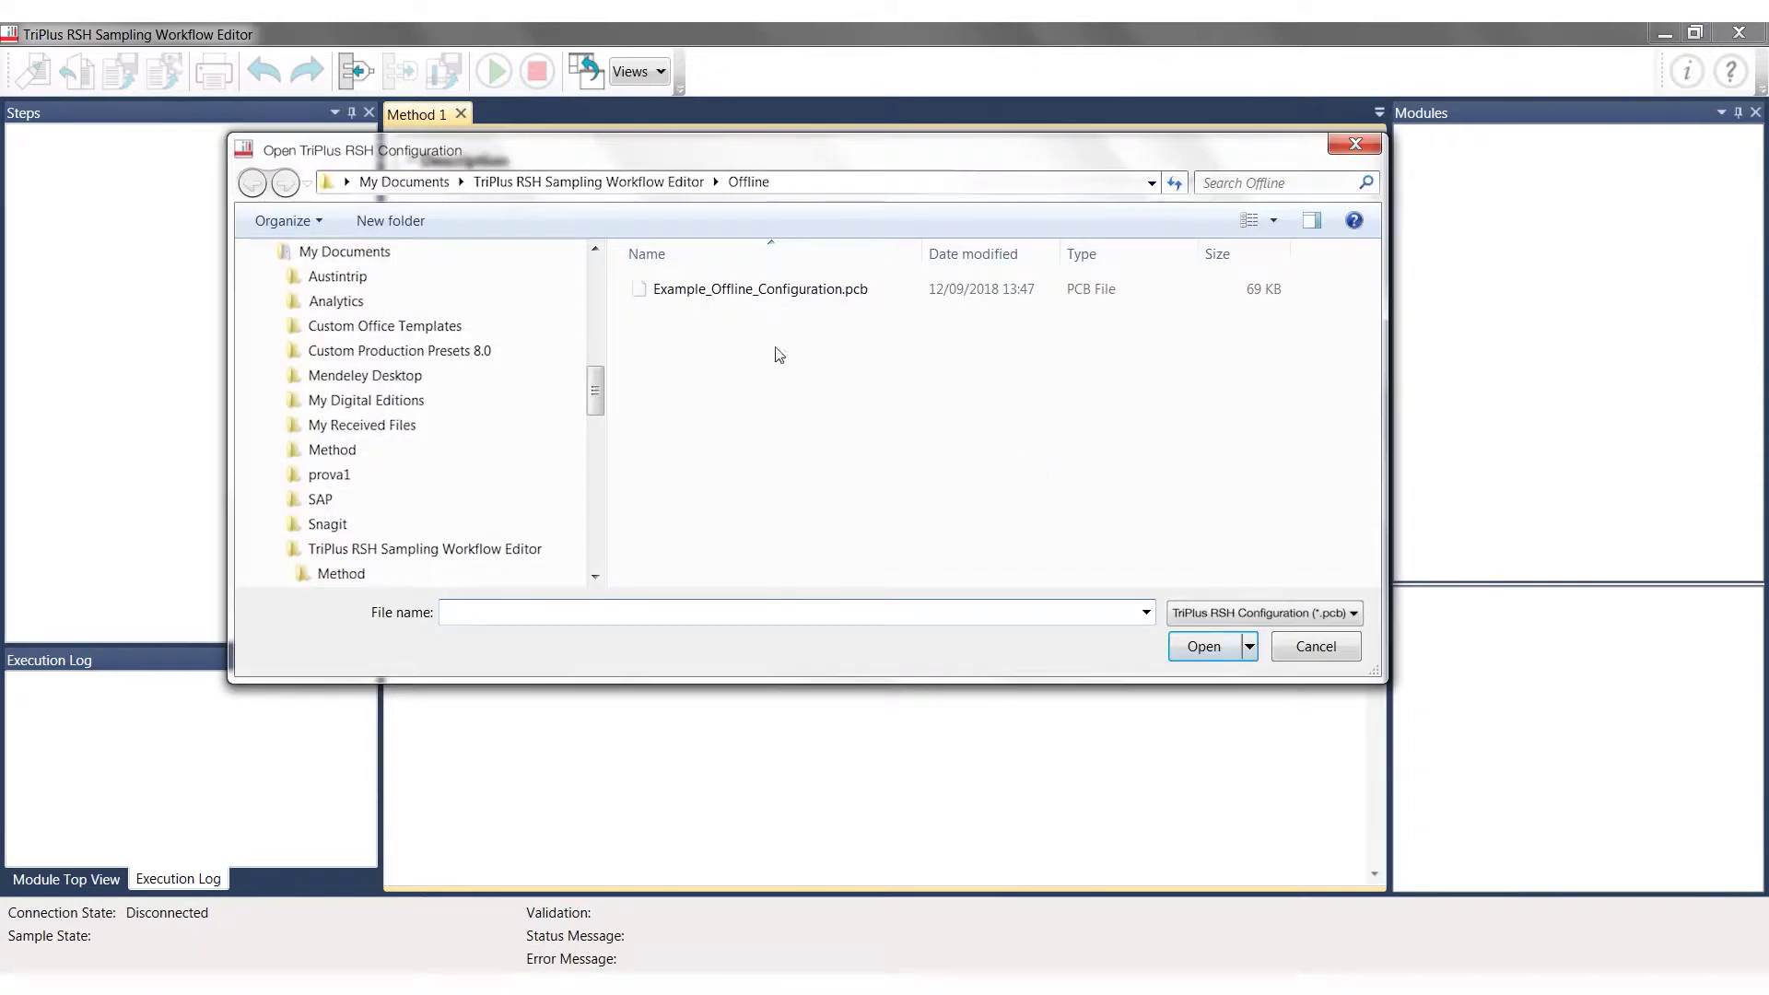
pyautogui.click(730, 293)
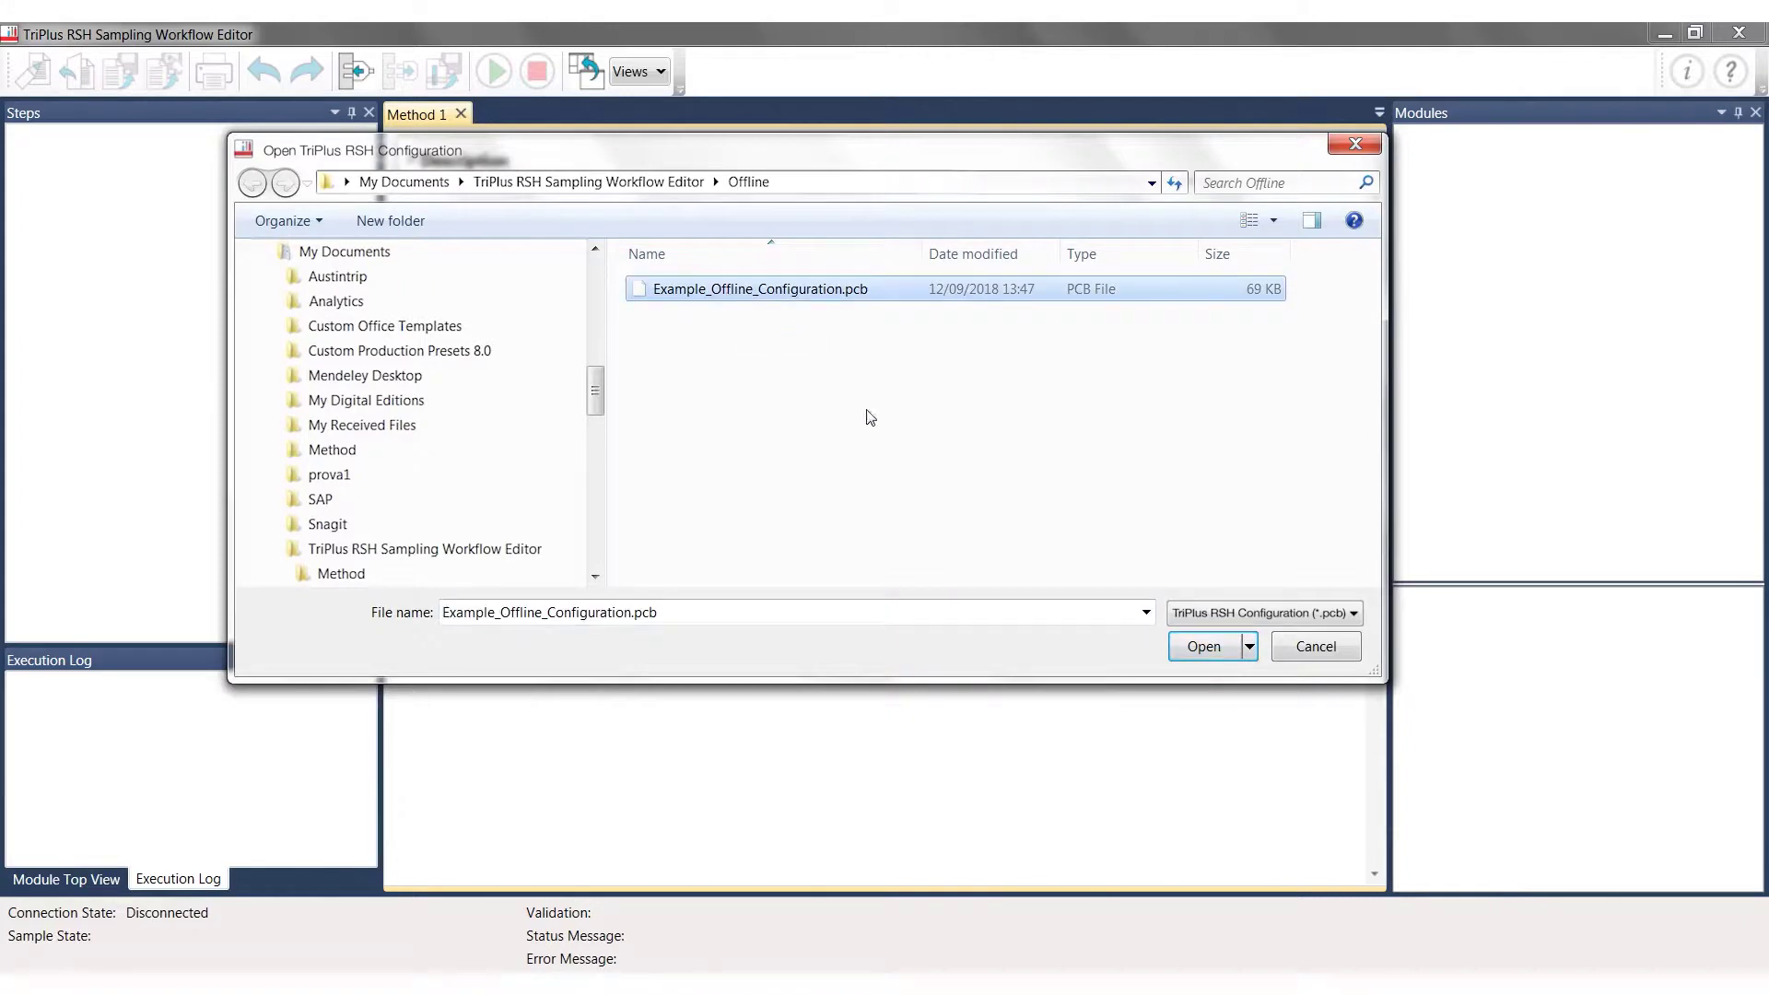
pyautogui.click(1186, 649)
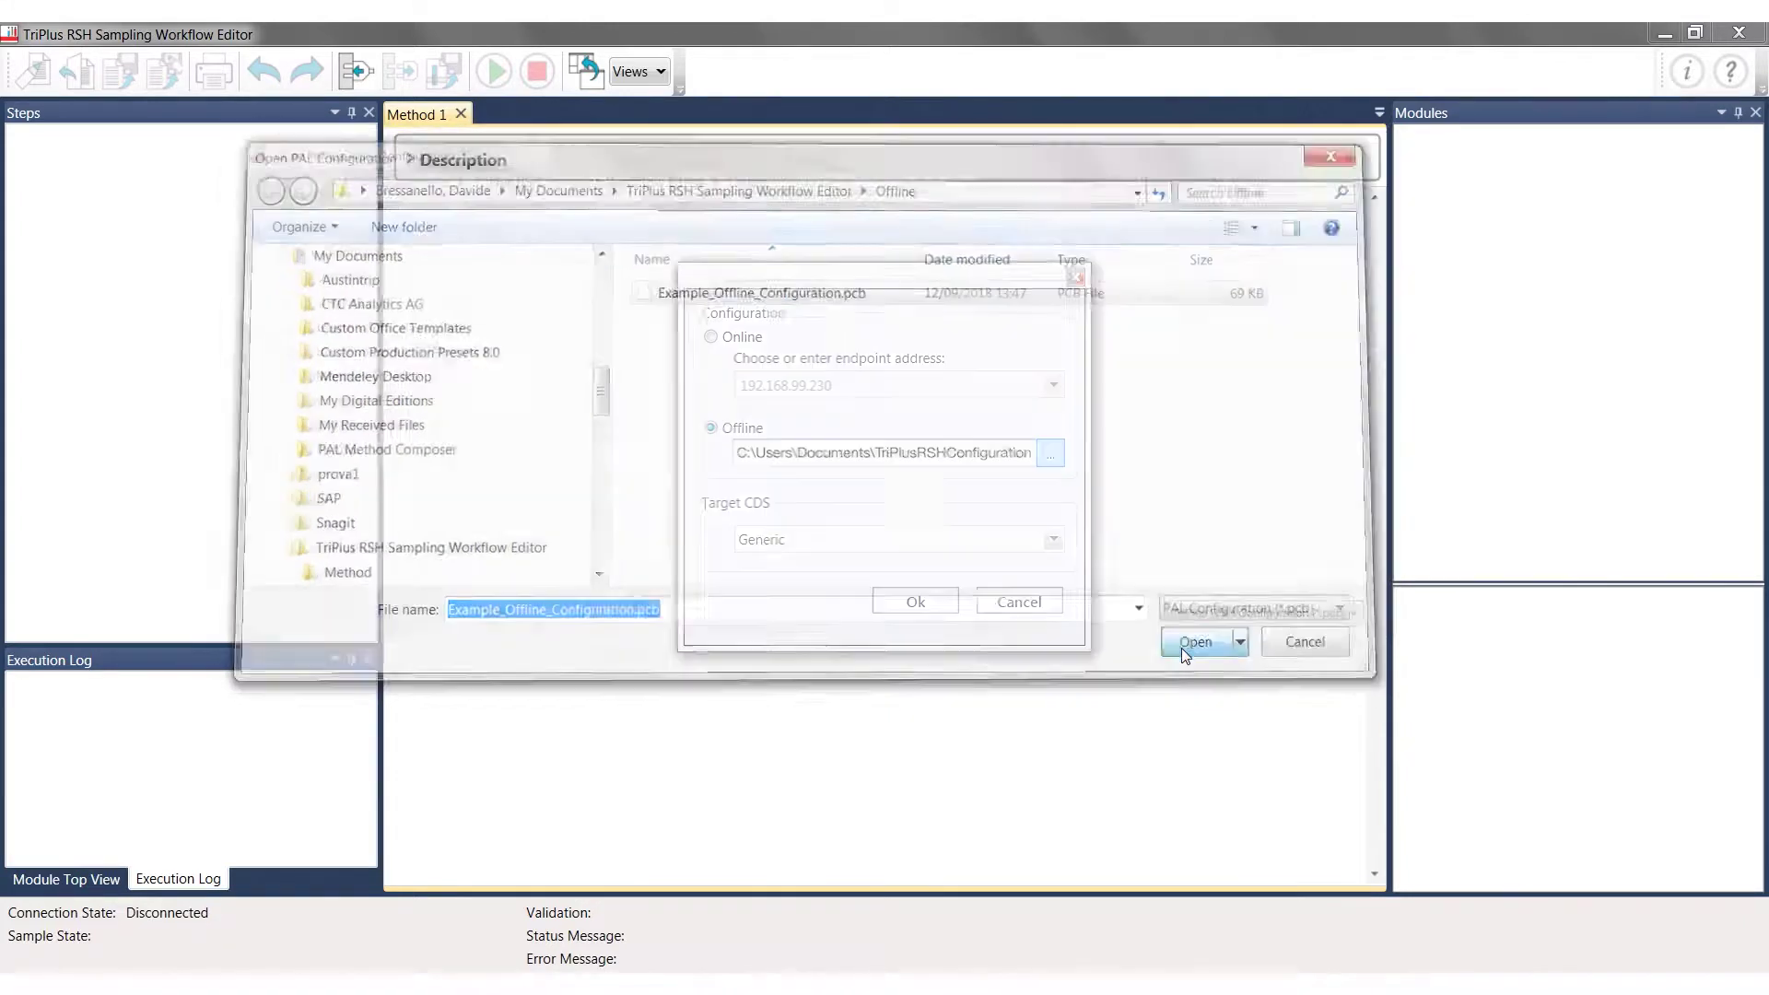
pyautogui.click(905, 602)
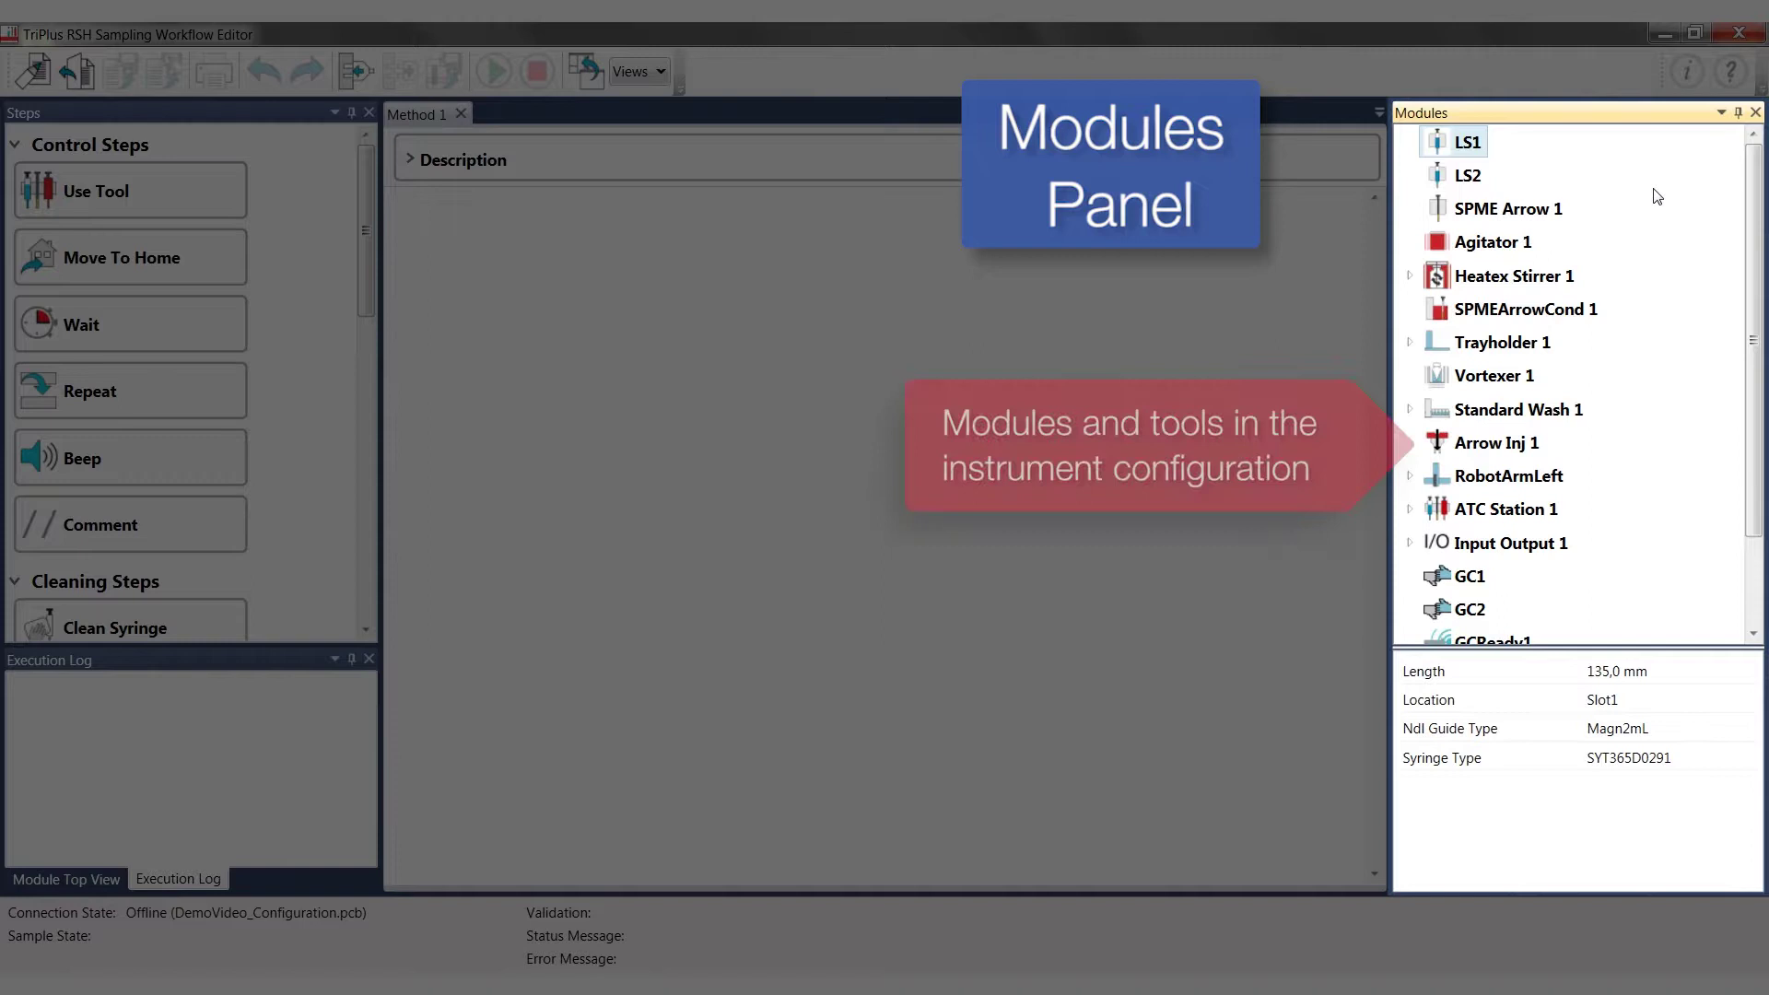
pyautogui.moveTo(1750, 194); pyautogui.dragTo(1750, 304)
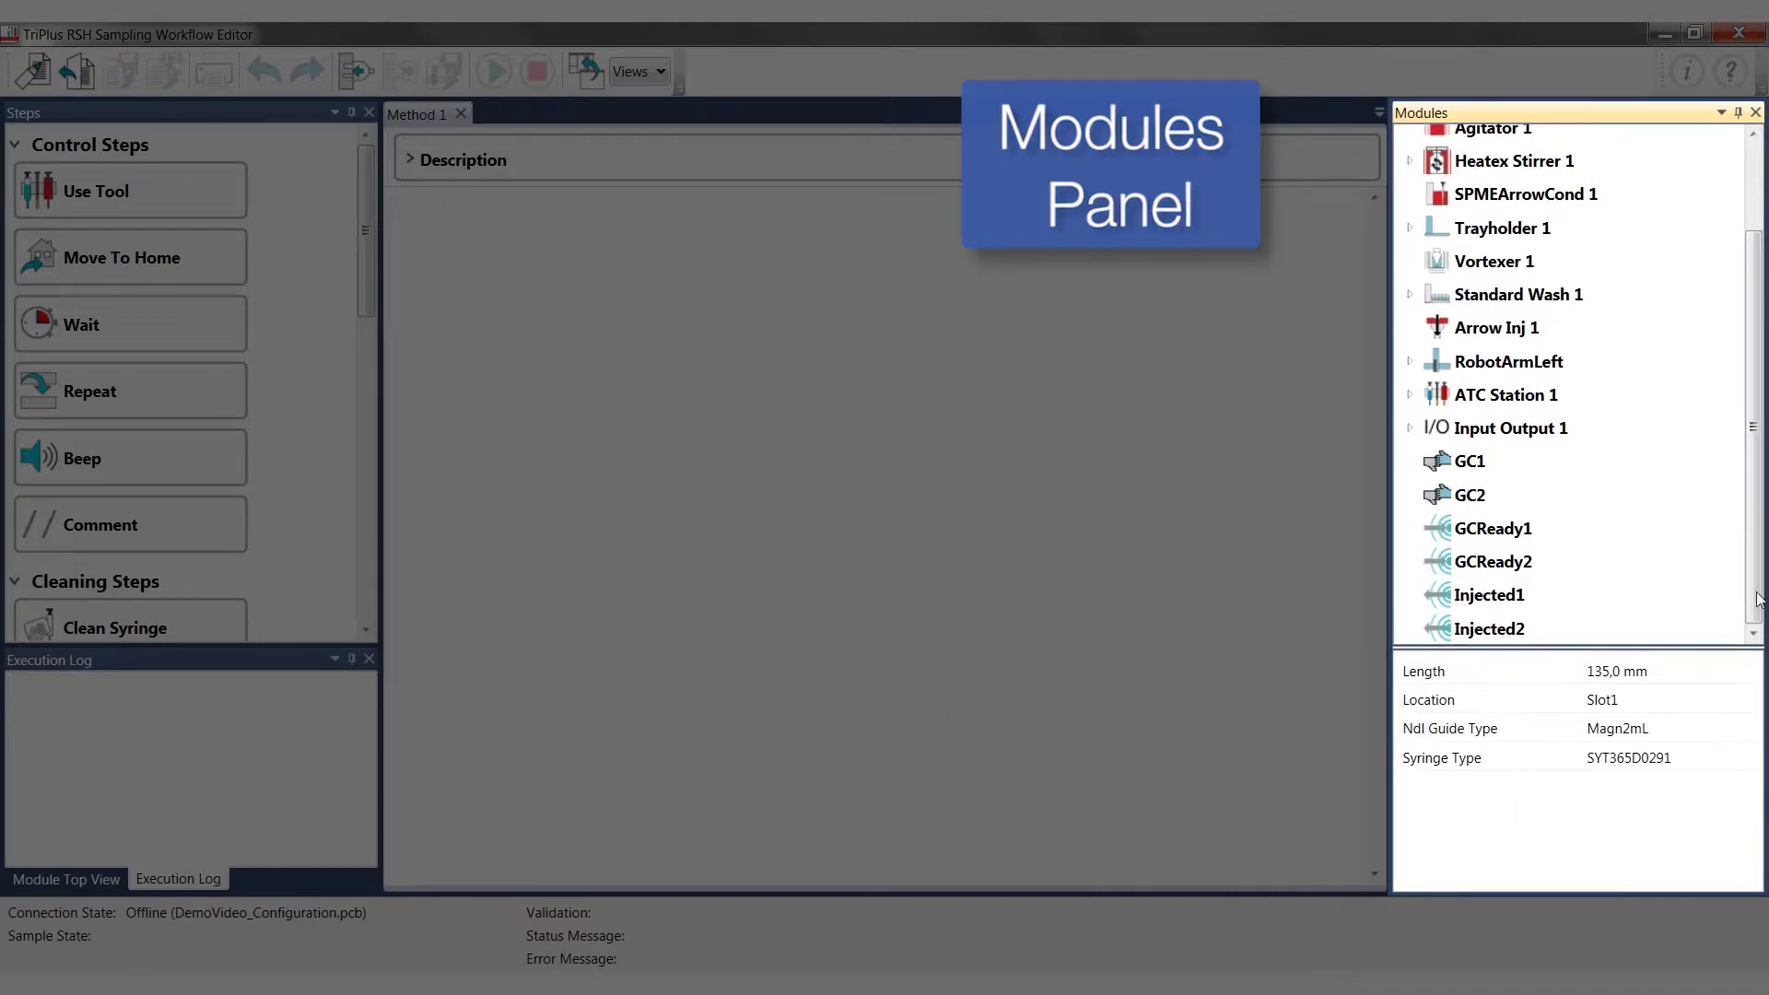
pyautogui.scroll(3, 1511, 238)
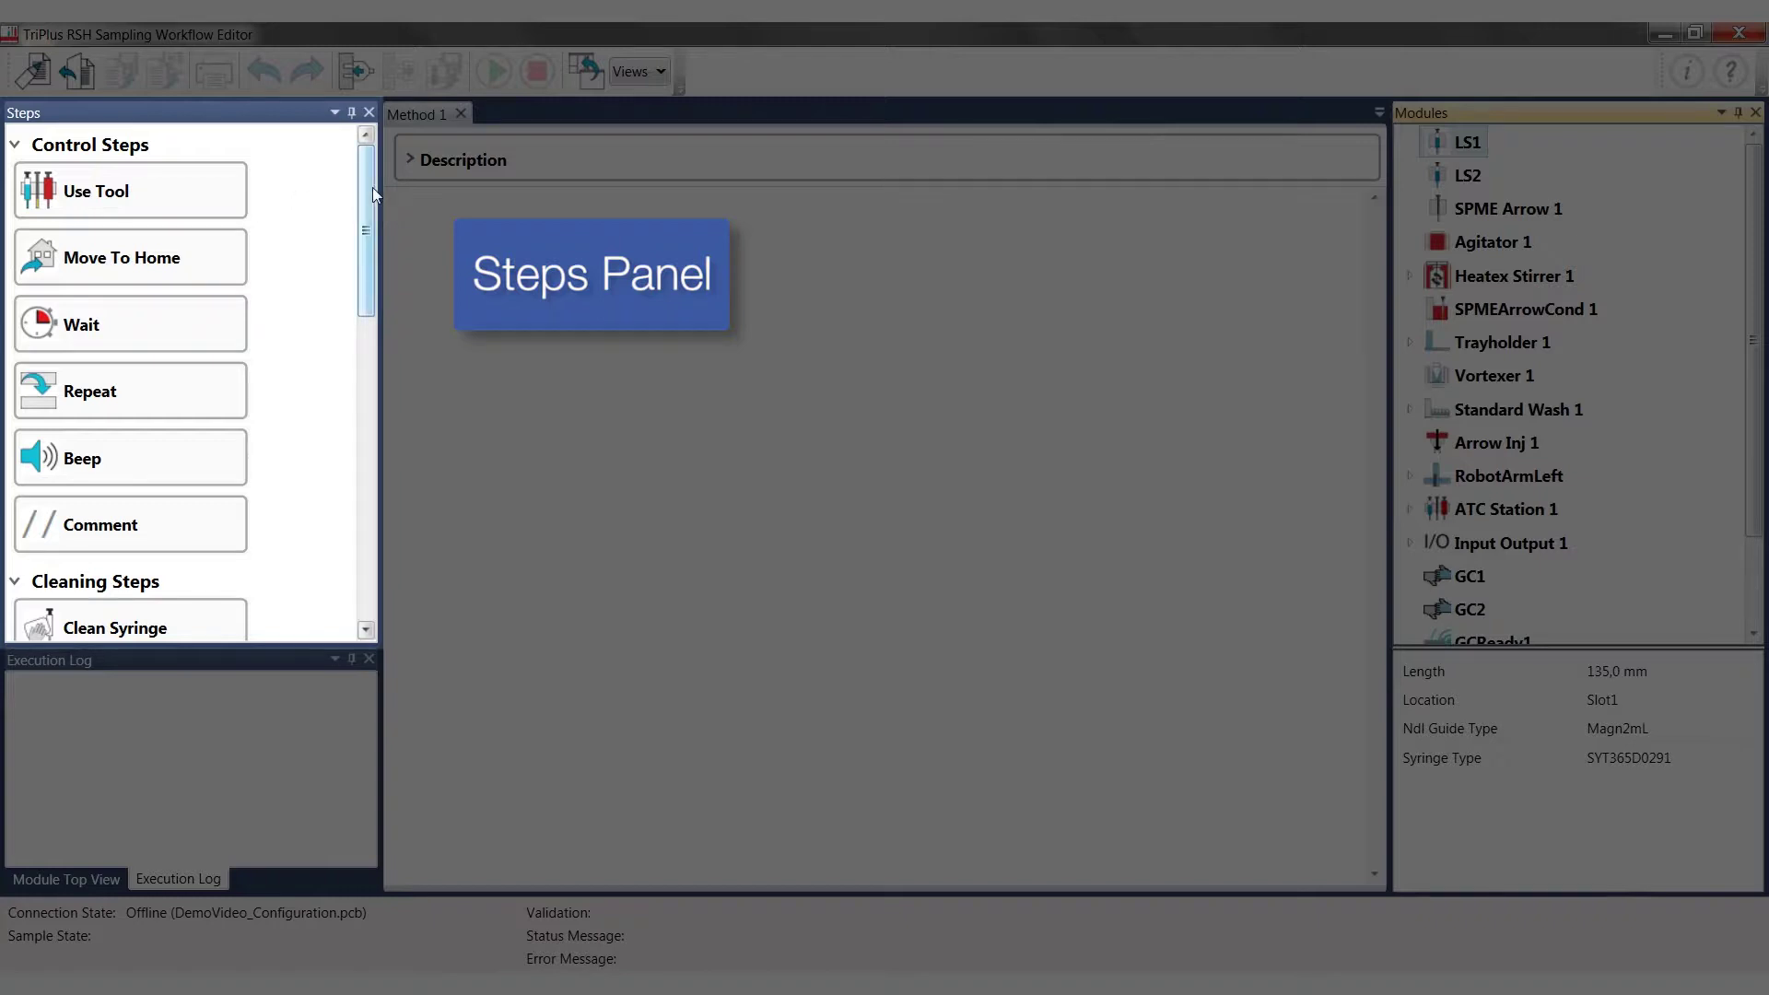
pyautogui.moveTo(372, 186); pyautogui.dragTo(369, 513)
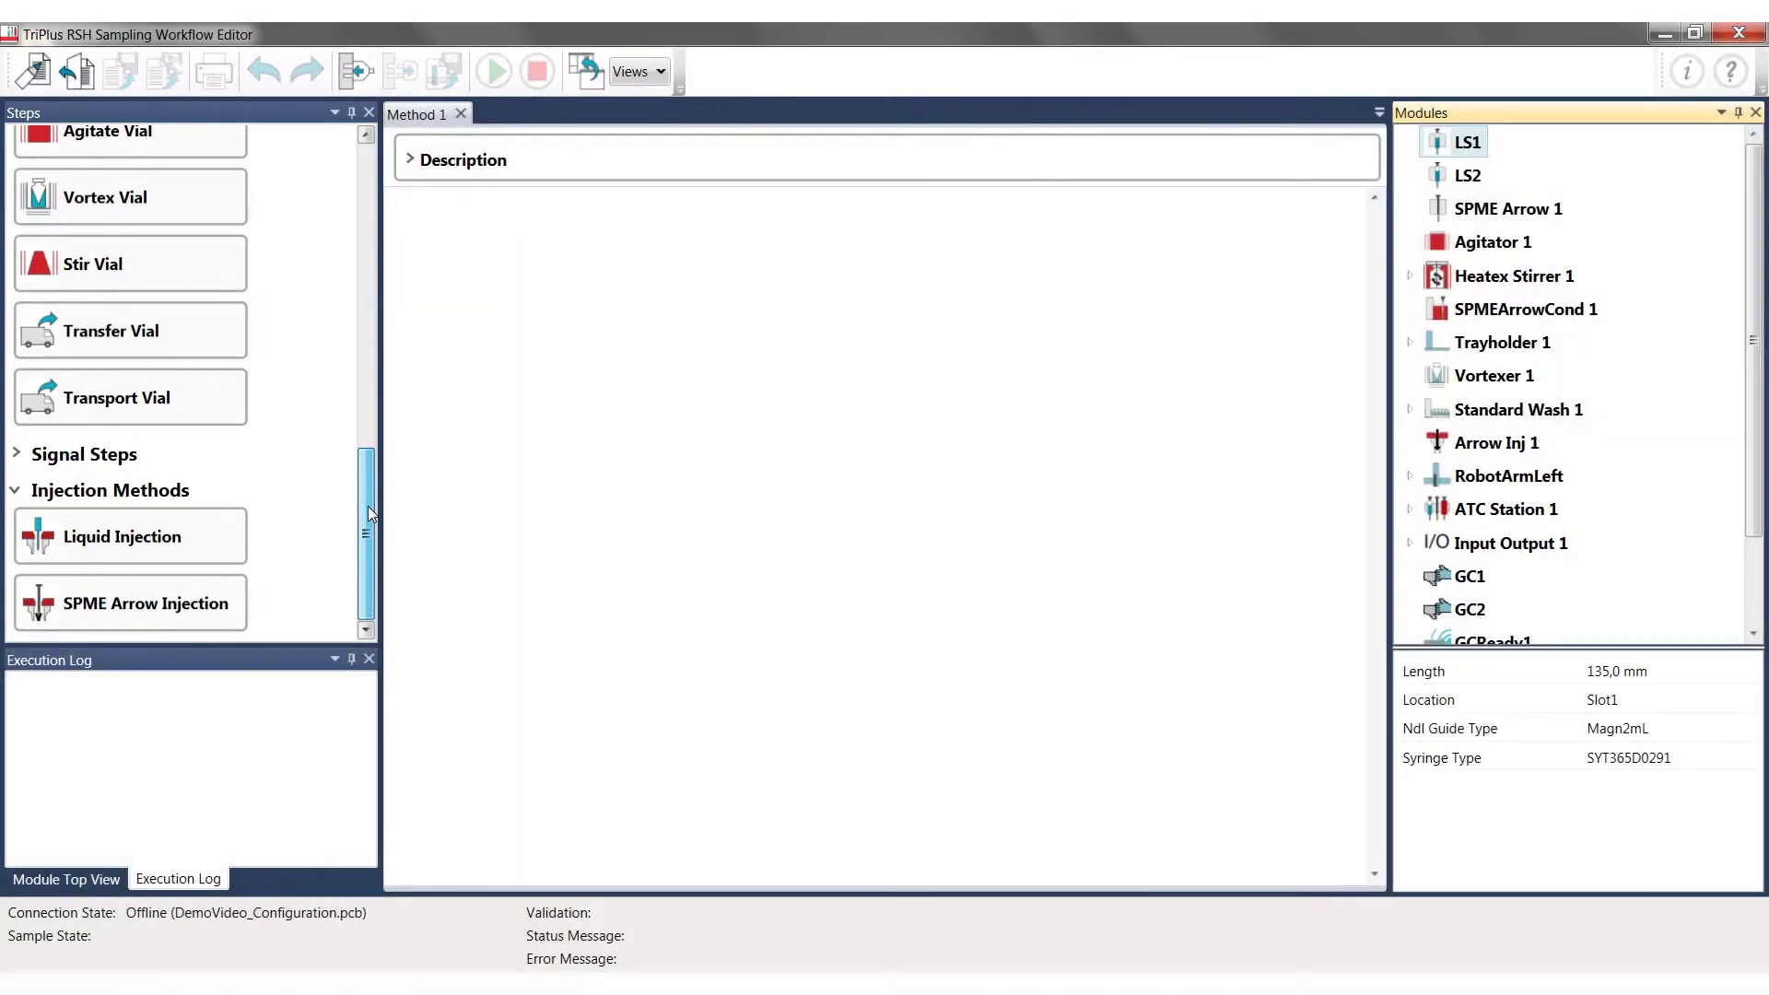
pyautogui.moveTo(367, 506); pyautogui.dragTo(378, 169)
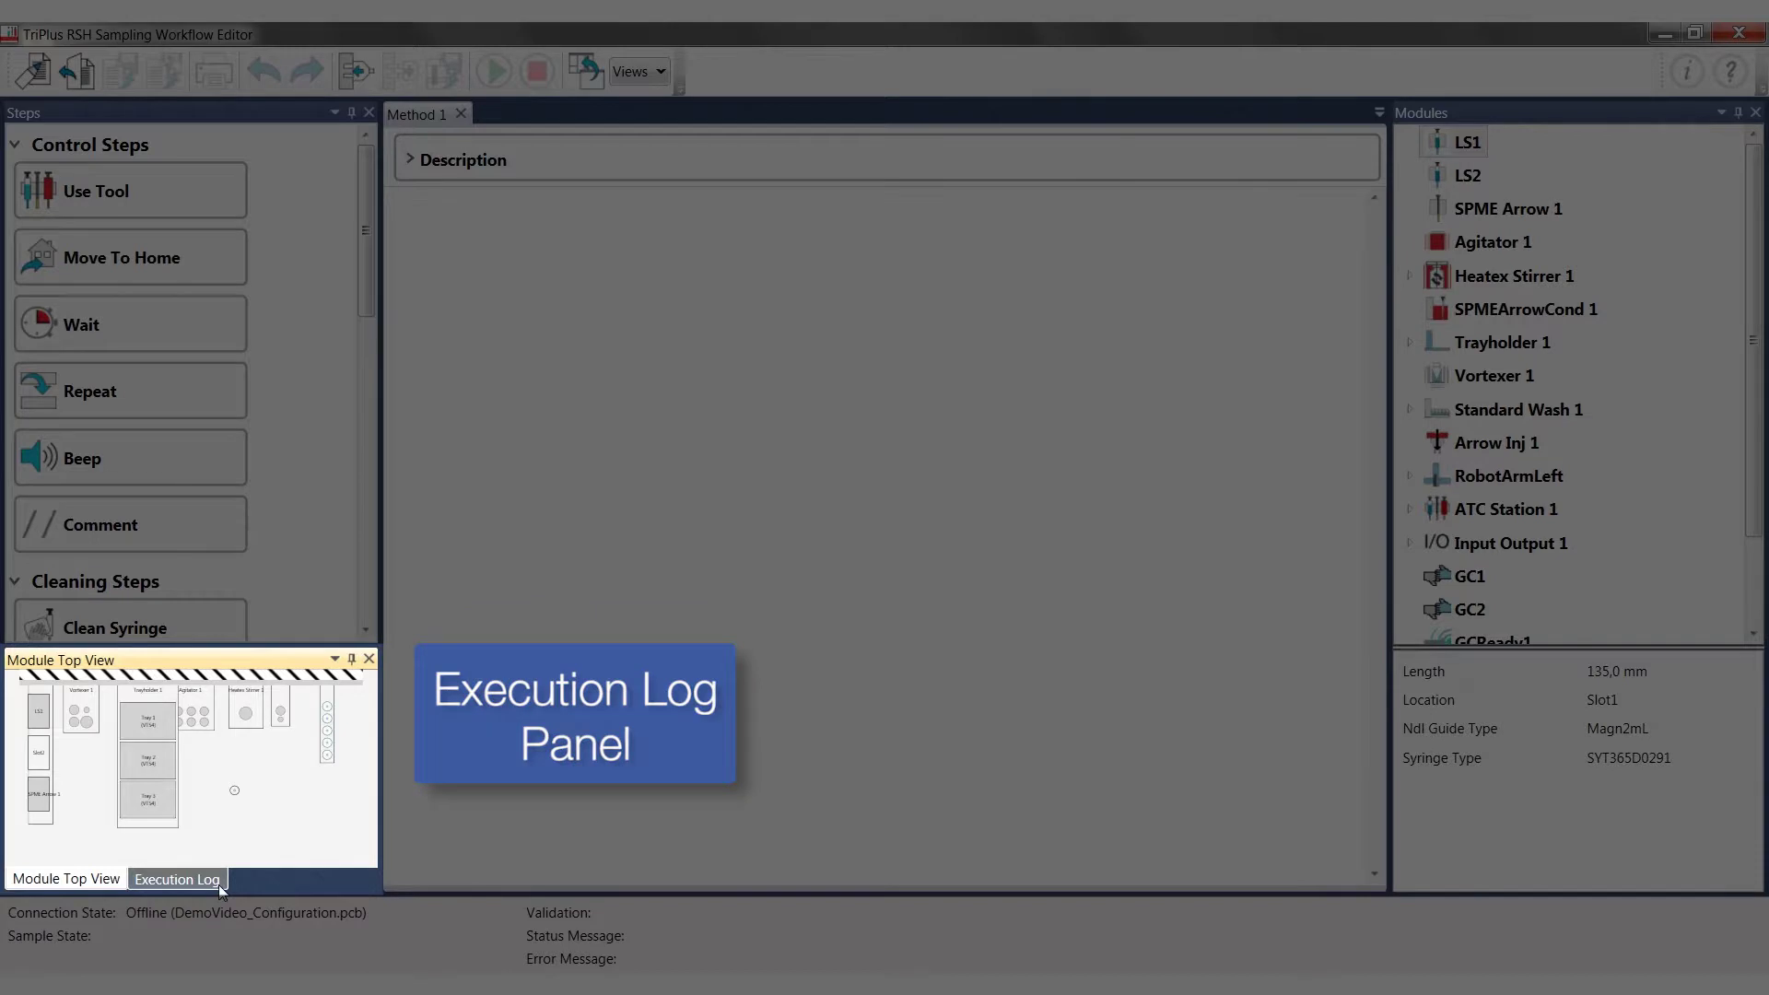
# - Show the Execution Log in the lower-left panel
pyautogui.click(177, 879)
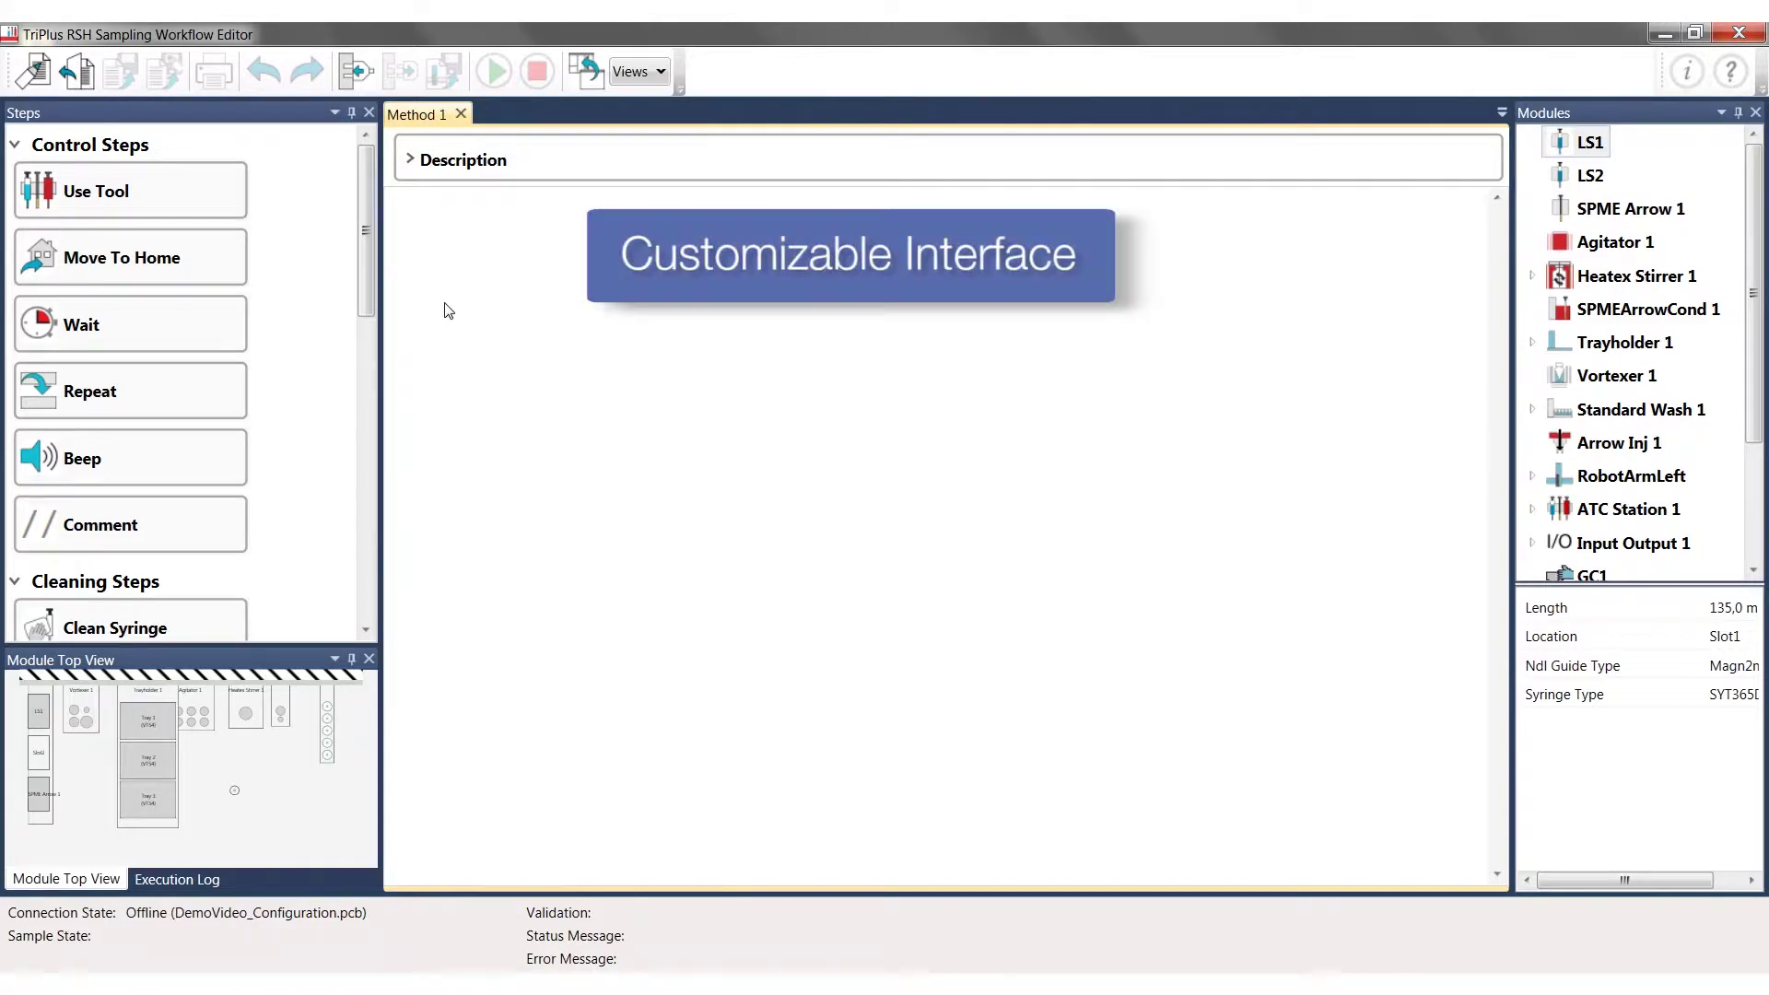
# - Resize the Steps panel, float Module Top View, then reset to the default layout
pyautogui.moveTo(393, 338); pyautogui.dragTo(721, 385)
pyautogui.moveTo(339, 396); pyautogui.dragTo(1117, 465)
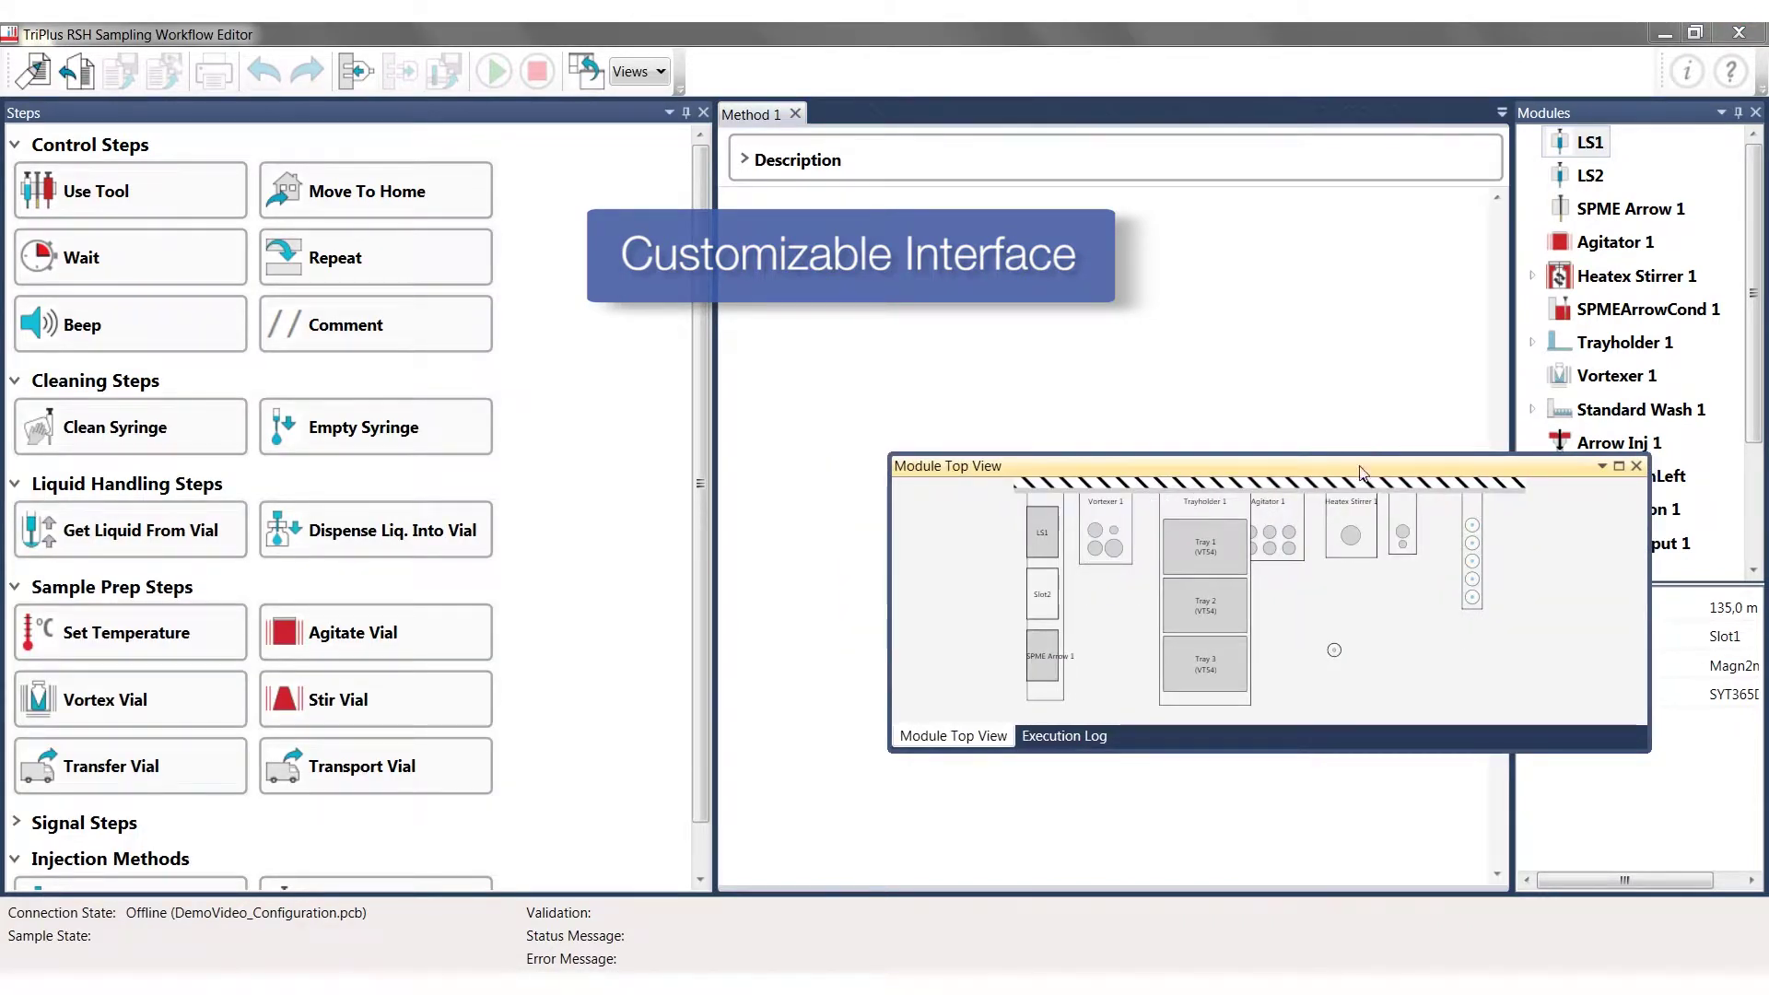
pyautogui.moveTo(1361, 473); pyautogui.dragTo(1350, 261)
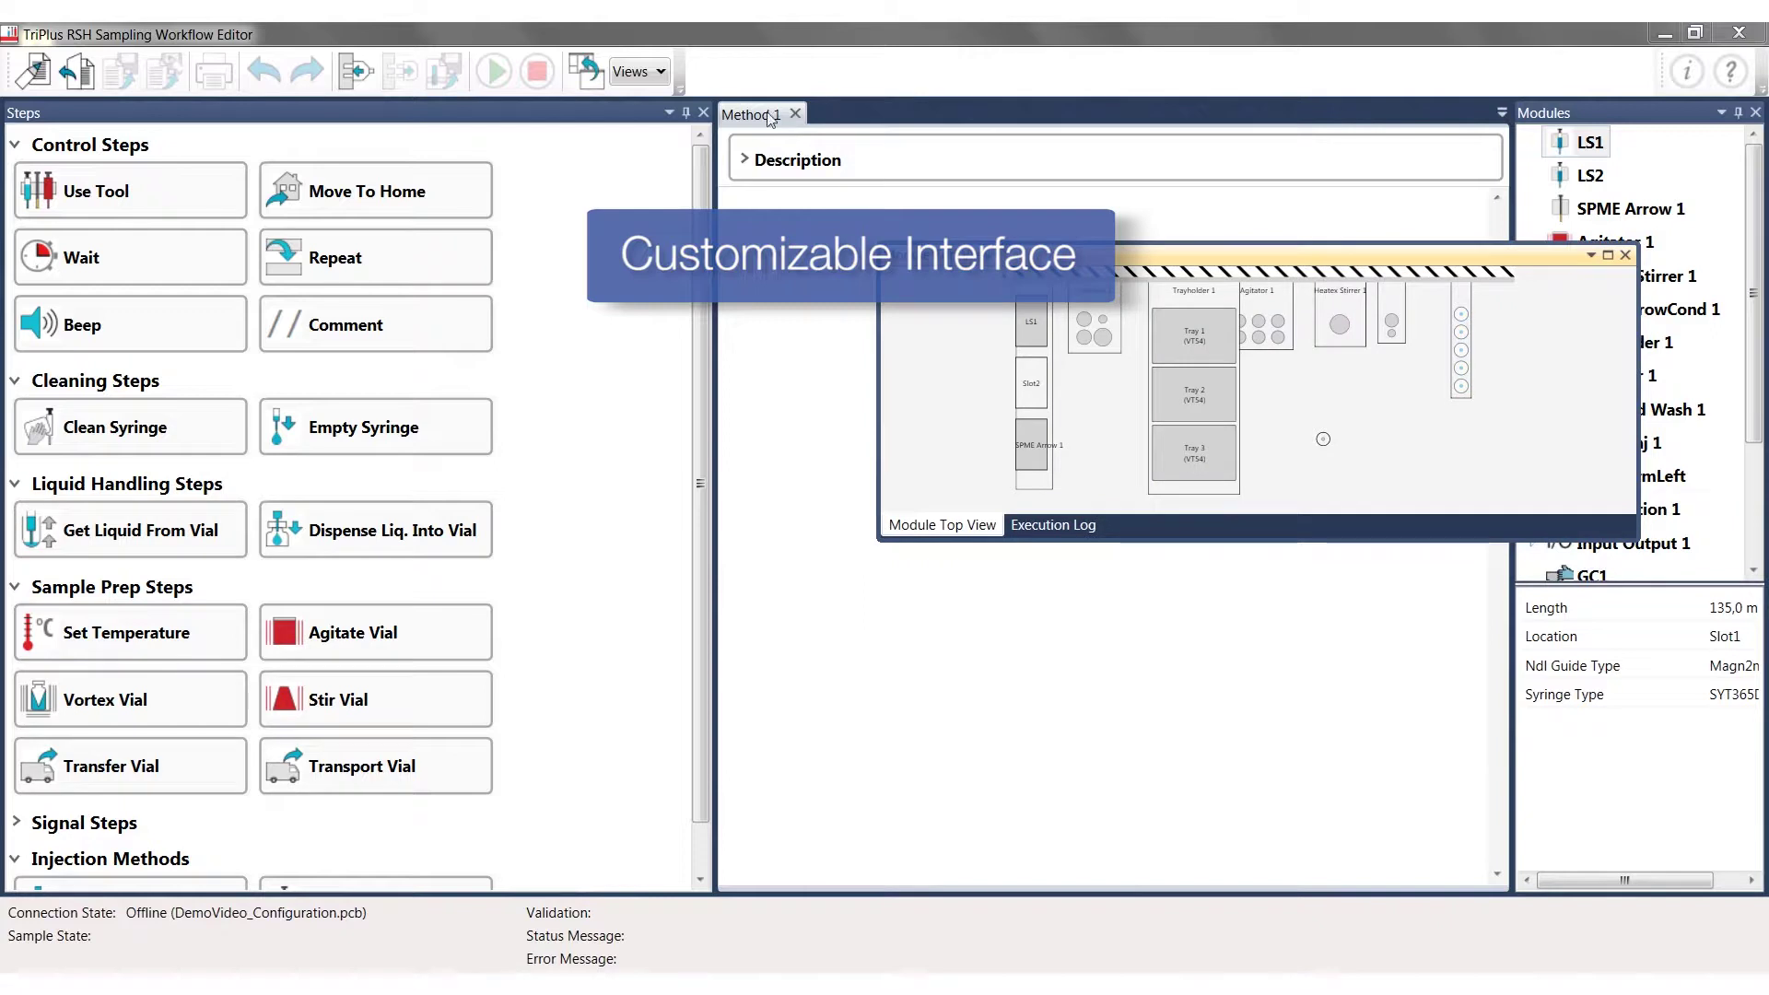
pyautogui.click(582, 75)
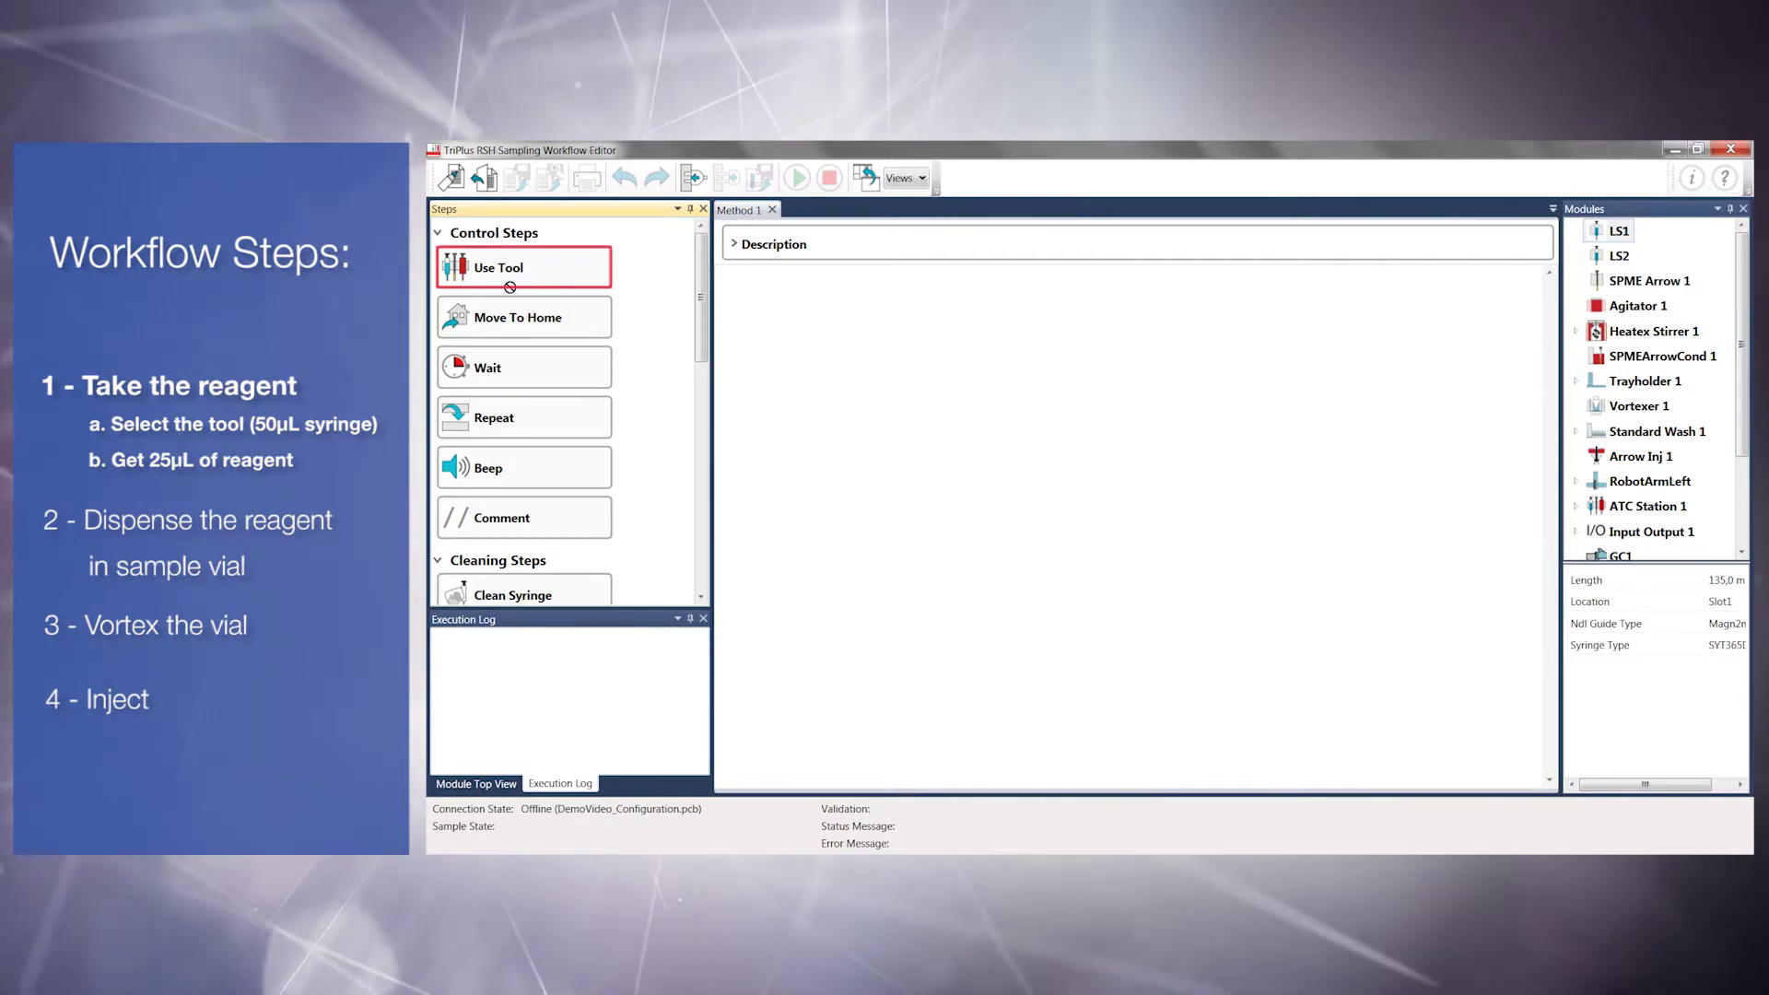
# - Add a Use Tool step to Method 1 with LS2 as the tool
pyautogui.moveTo(497, 281); pyautogui.dragTo(734, 303)
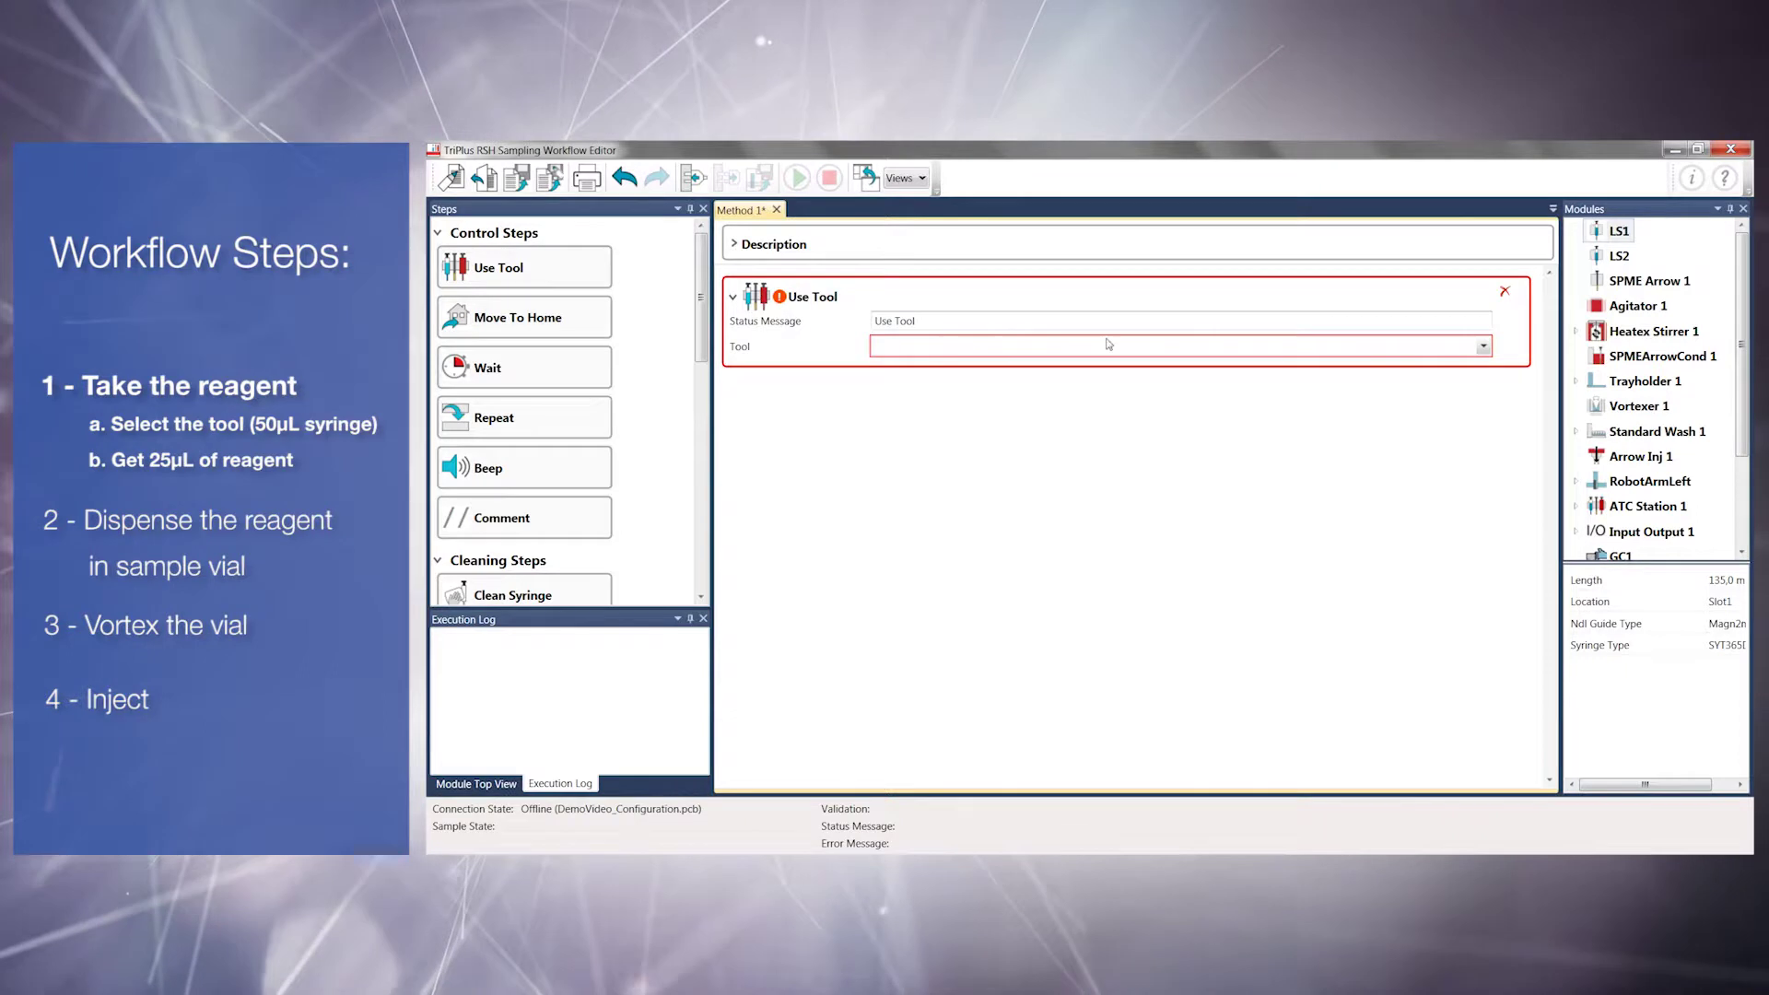
pyautogui.click(1491, 353)
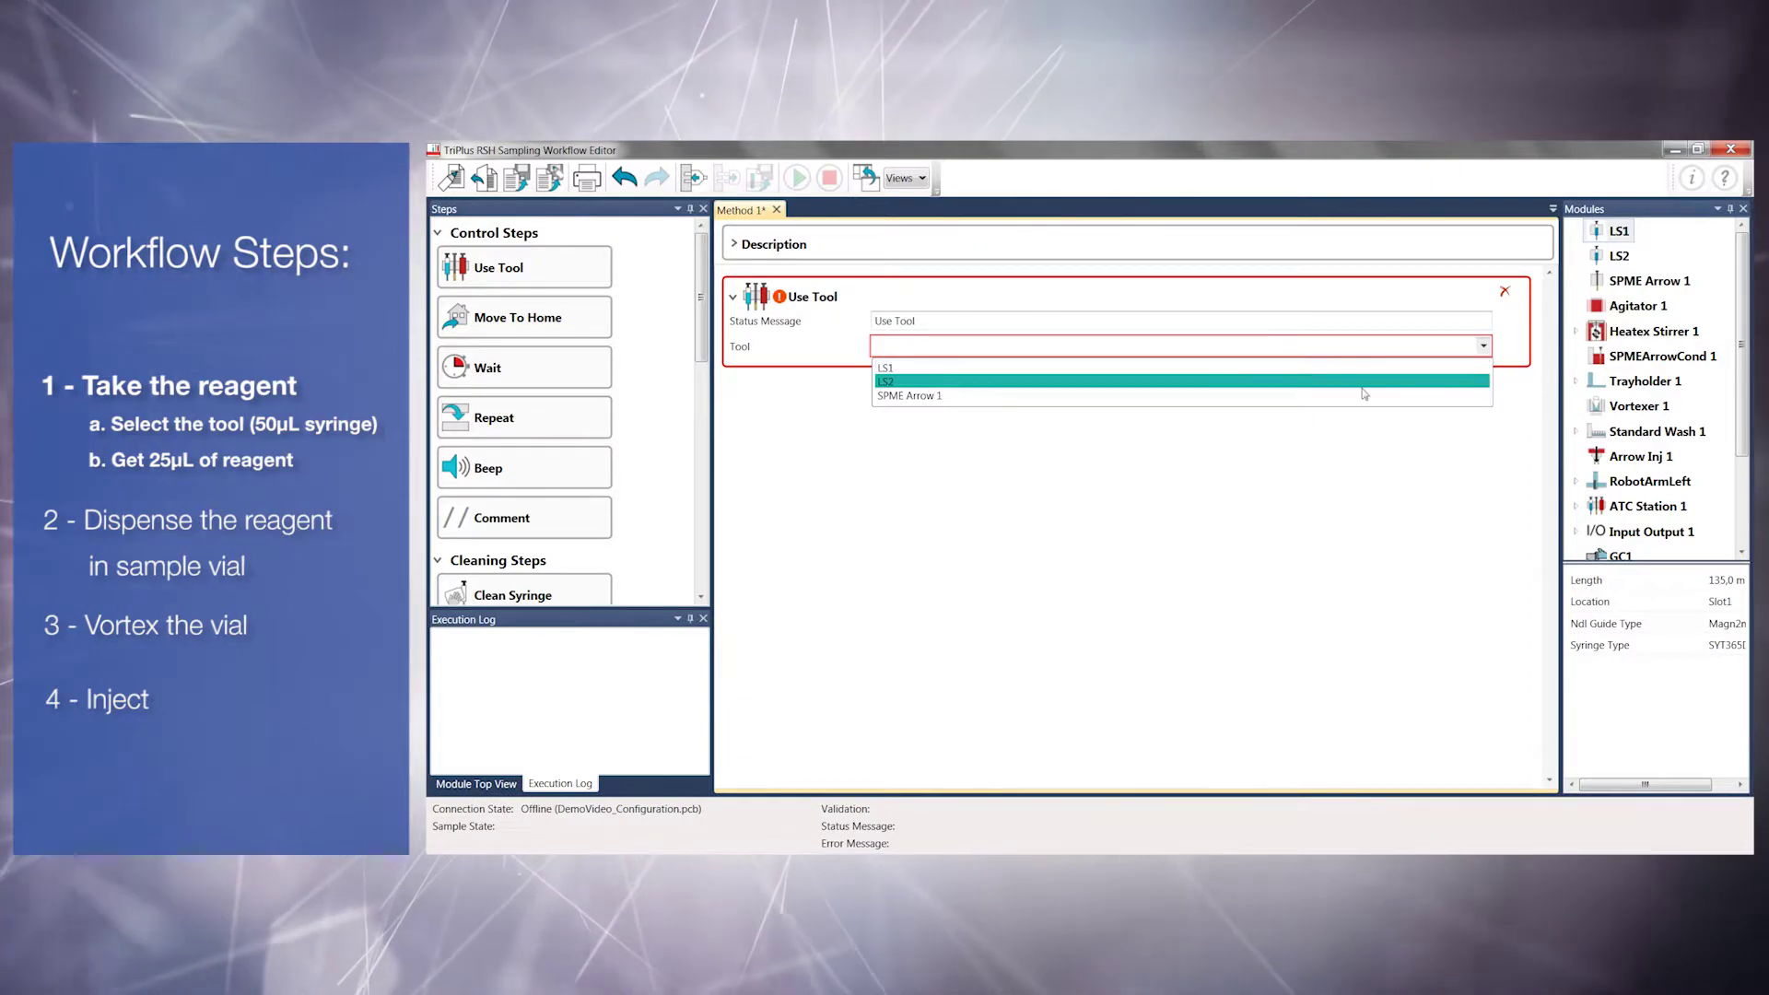
pyautogui.click(889, 383)
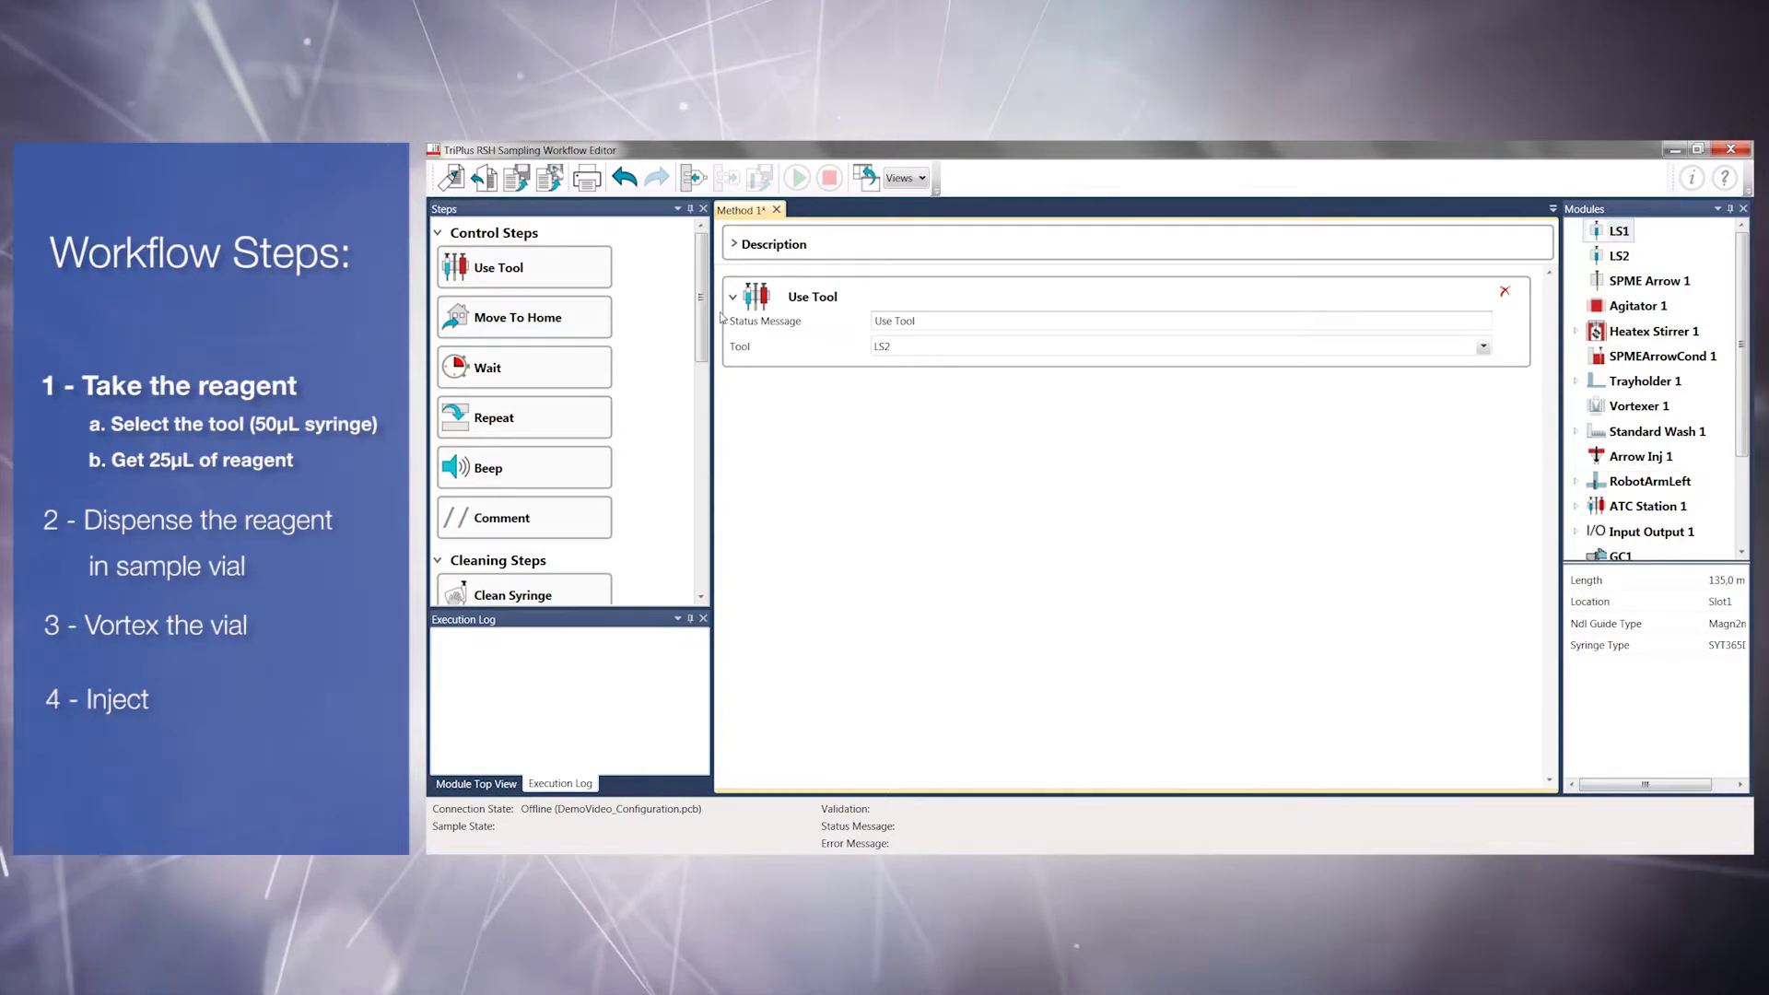
pyautogui.moveTo(702, 298); pyautogui.dragTo(702, 407)
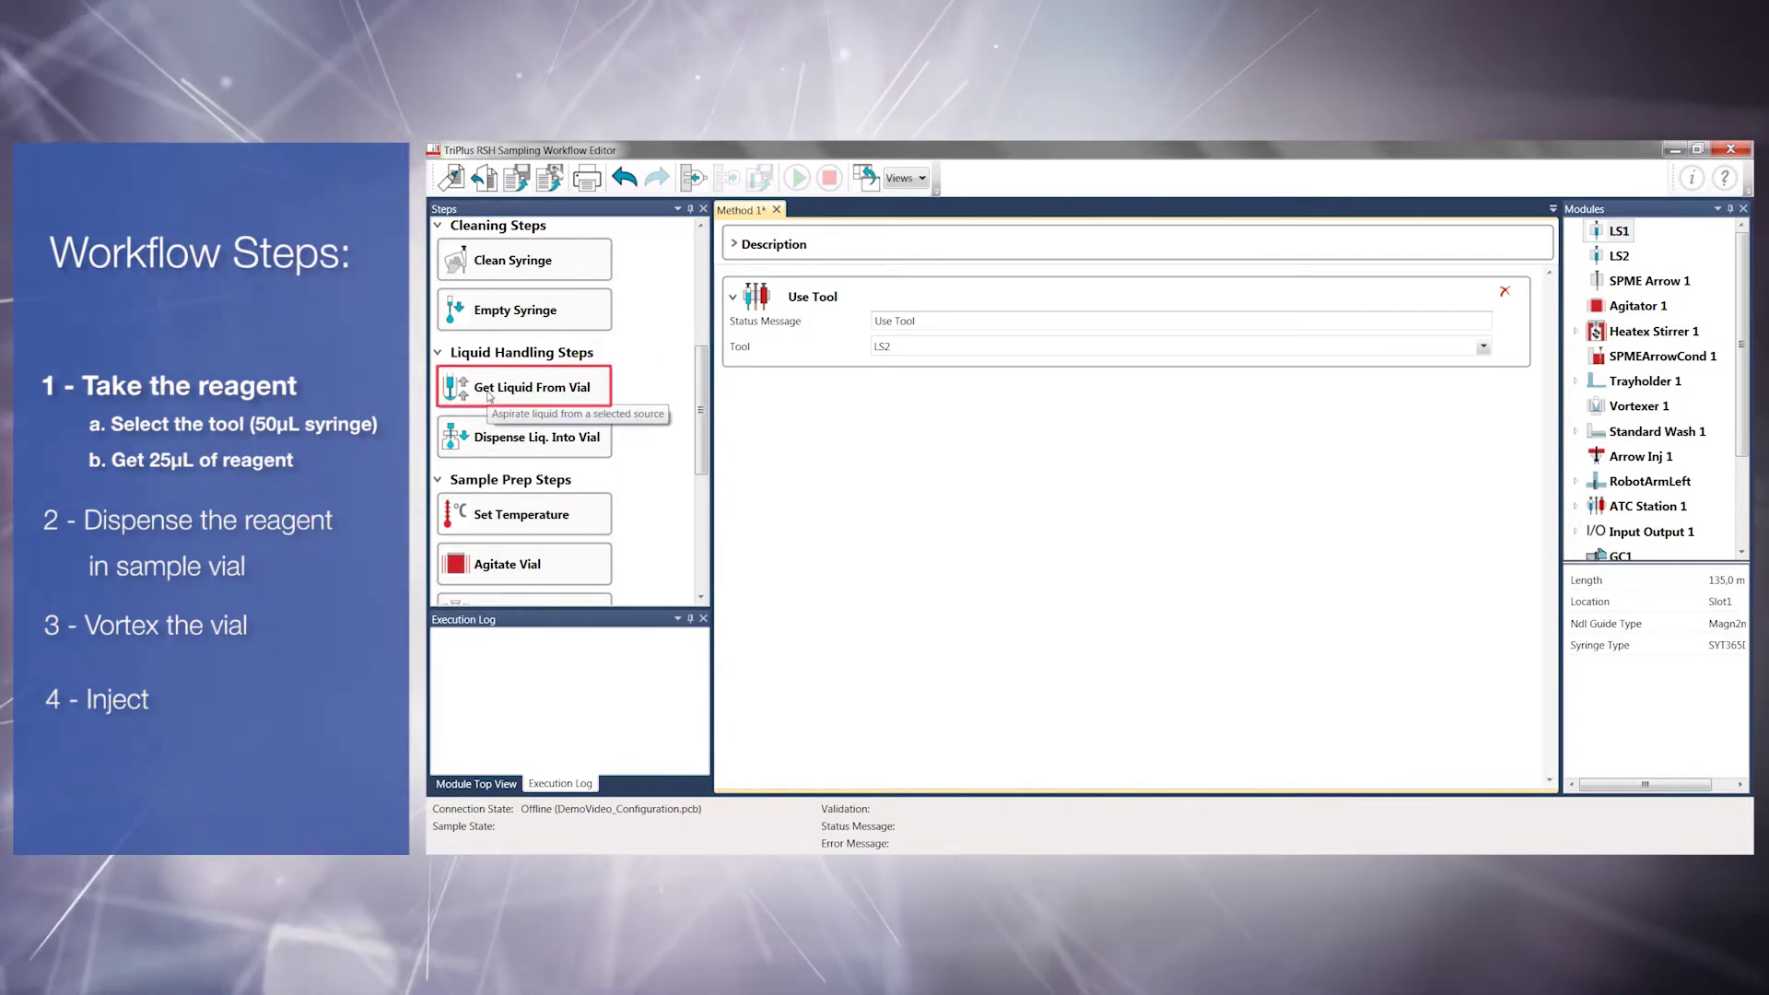
# - Add a Get Liquid From Vial step after Use Tool, sourcing from Standard Wash 1
pyautogui.moveTo(489, 397); pyautogui.dragTo(737, 405)
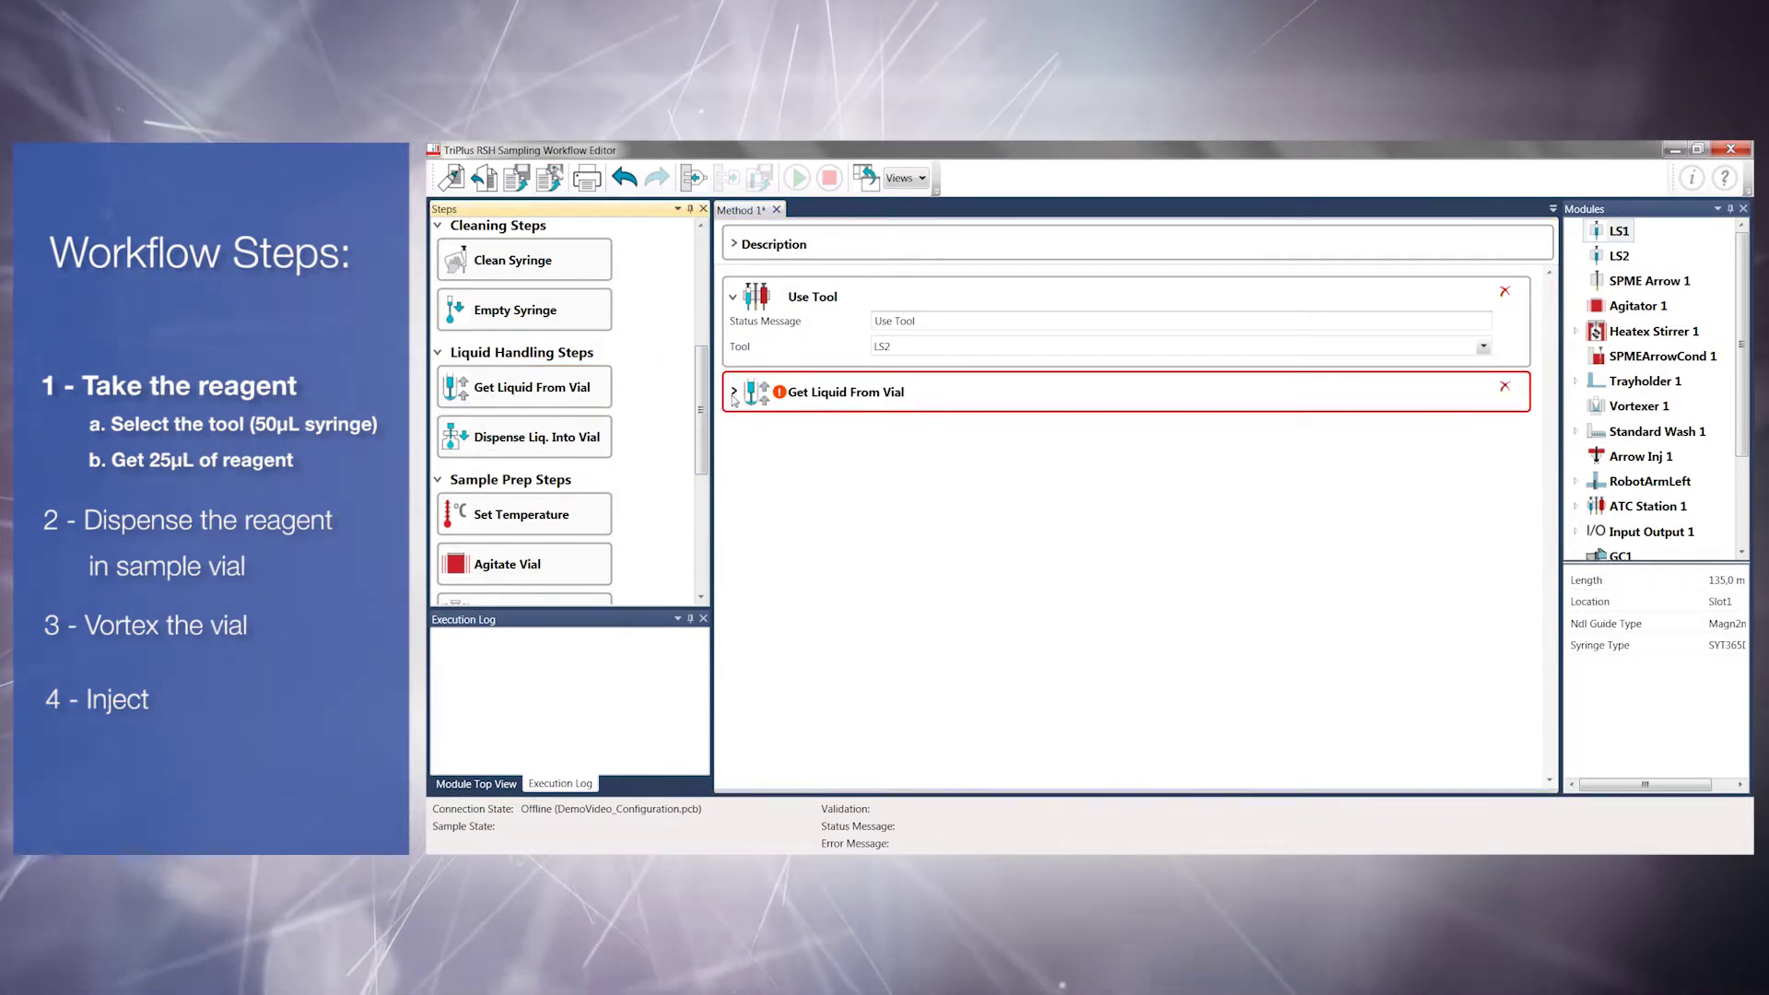
pyautogui.click(734, 396)
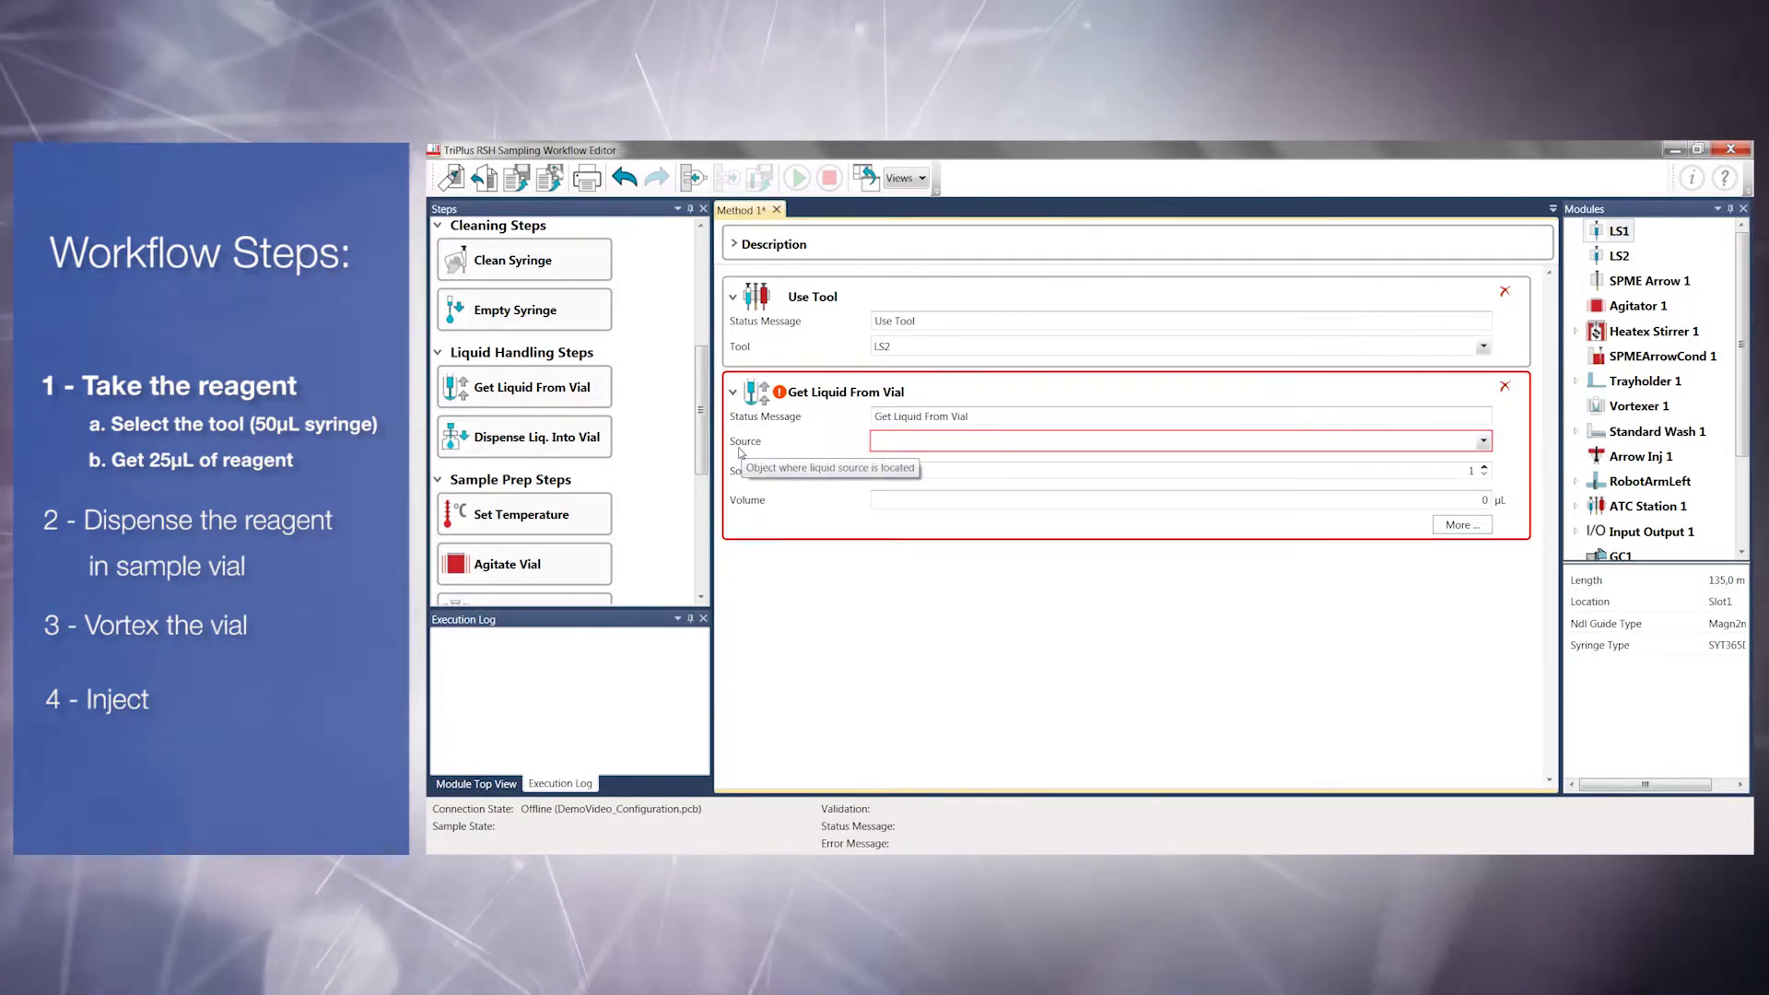
pyautogui.click(1456, 449)
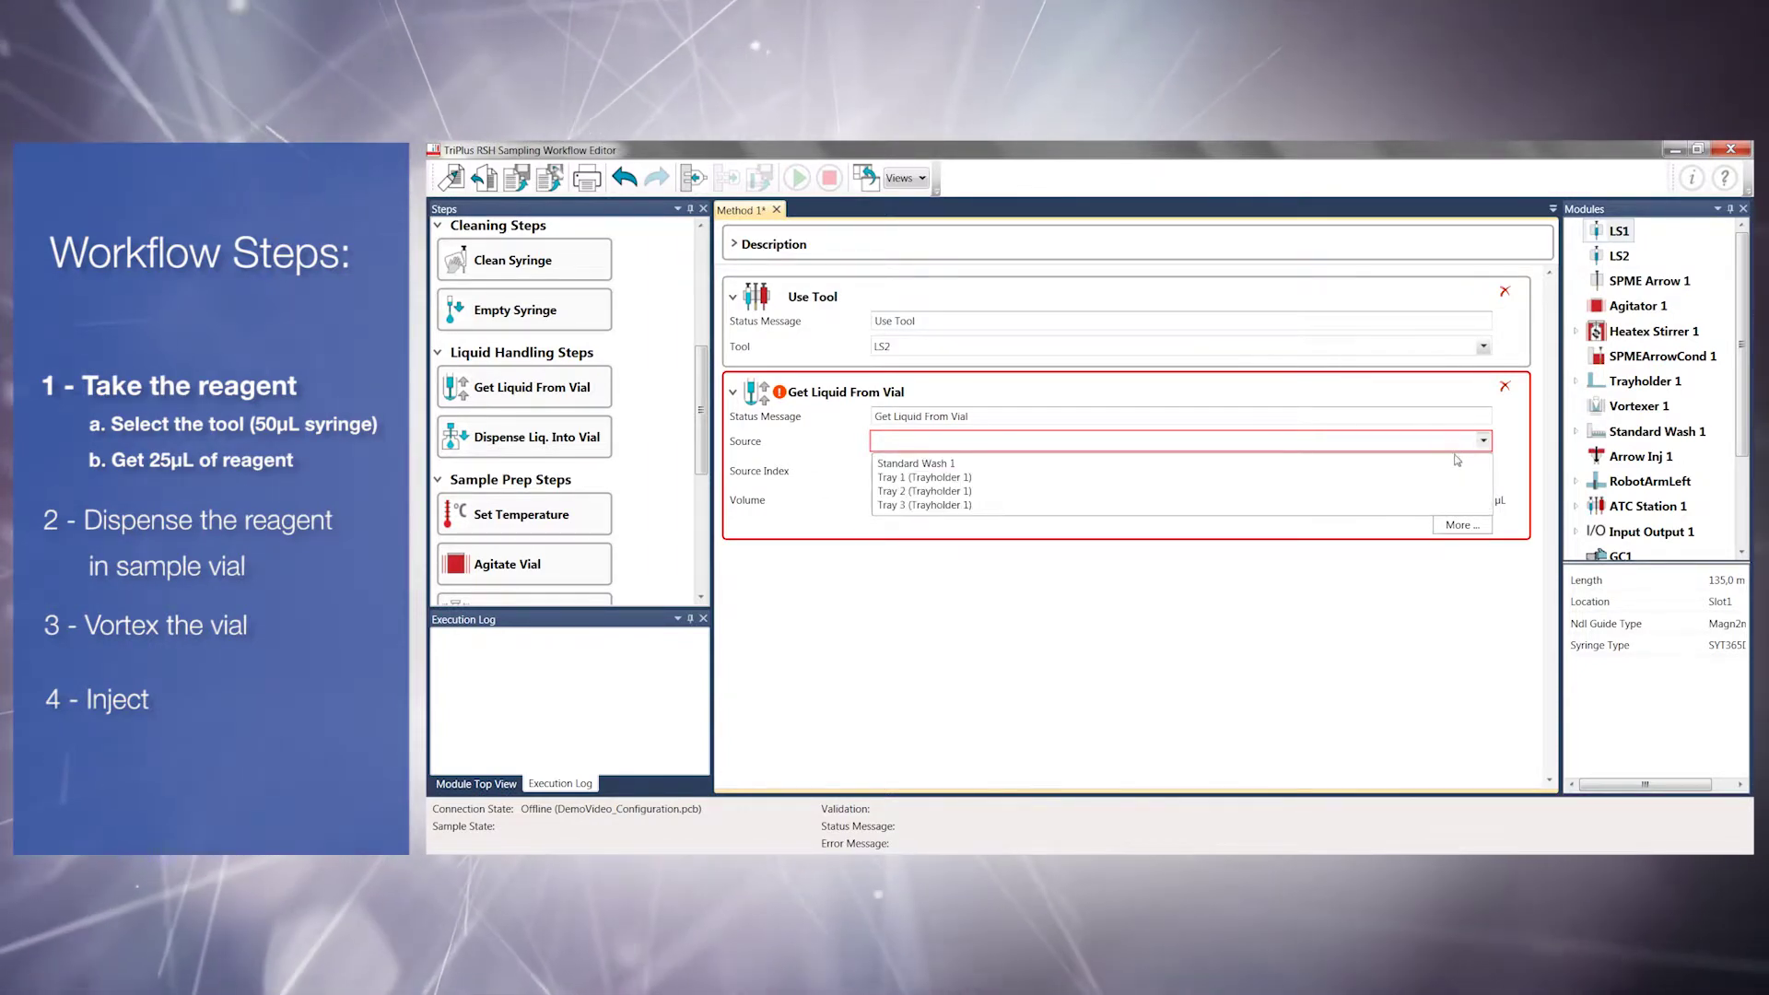
pyautogui.click(1458, 464)
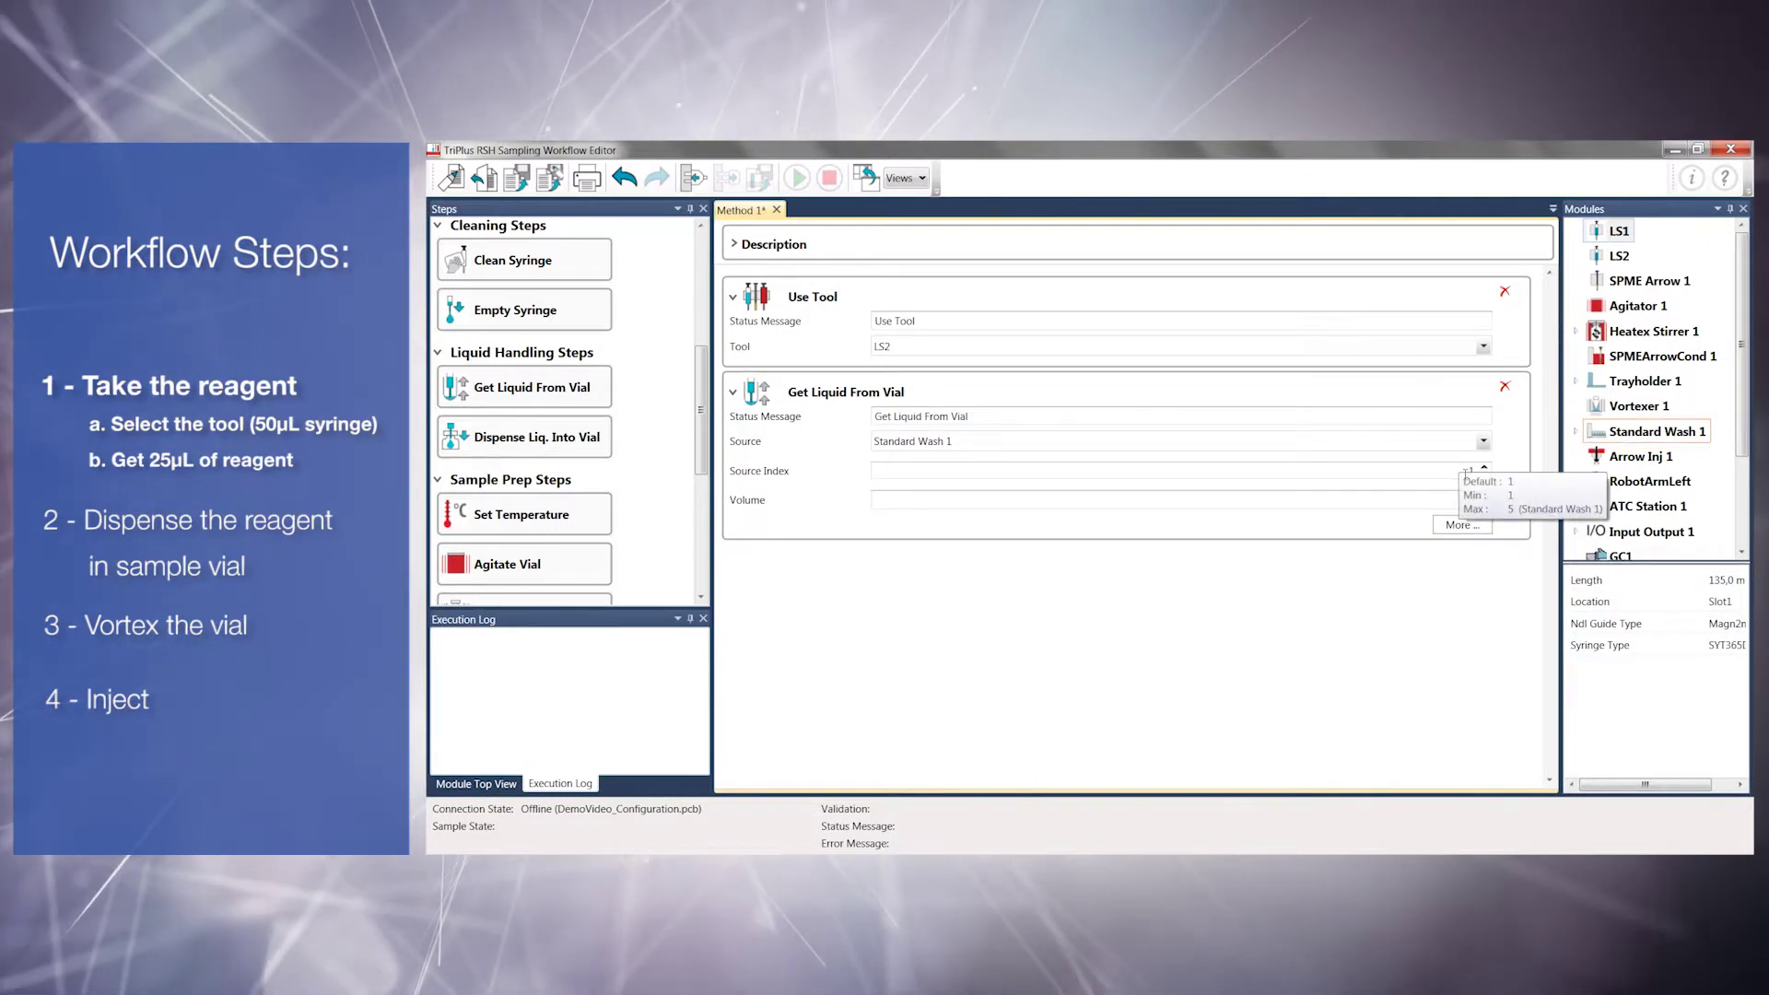
pyautogui.click(1485, 475)
# - Set the pick-up source index to 3 and the volume to 25 µL
pyautogui.click(1485, 467)
pyautogui.click(1484, 468)
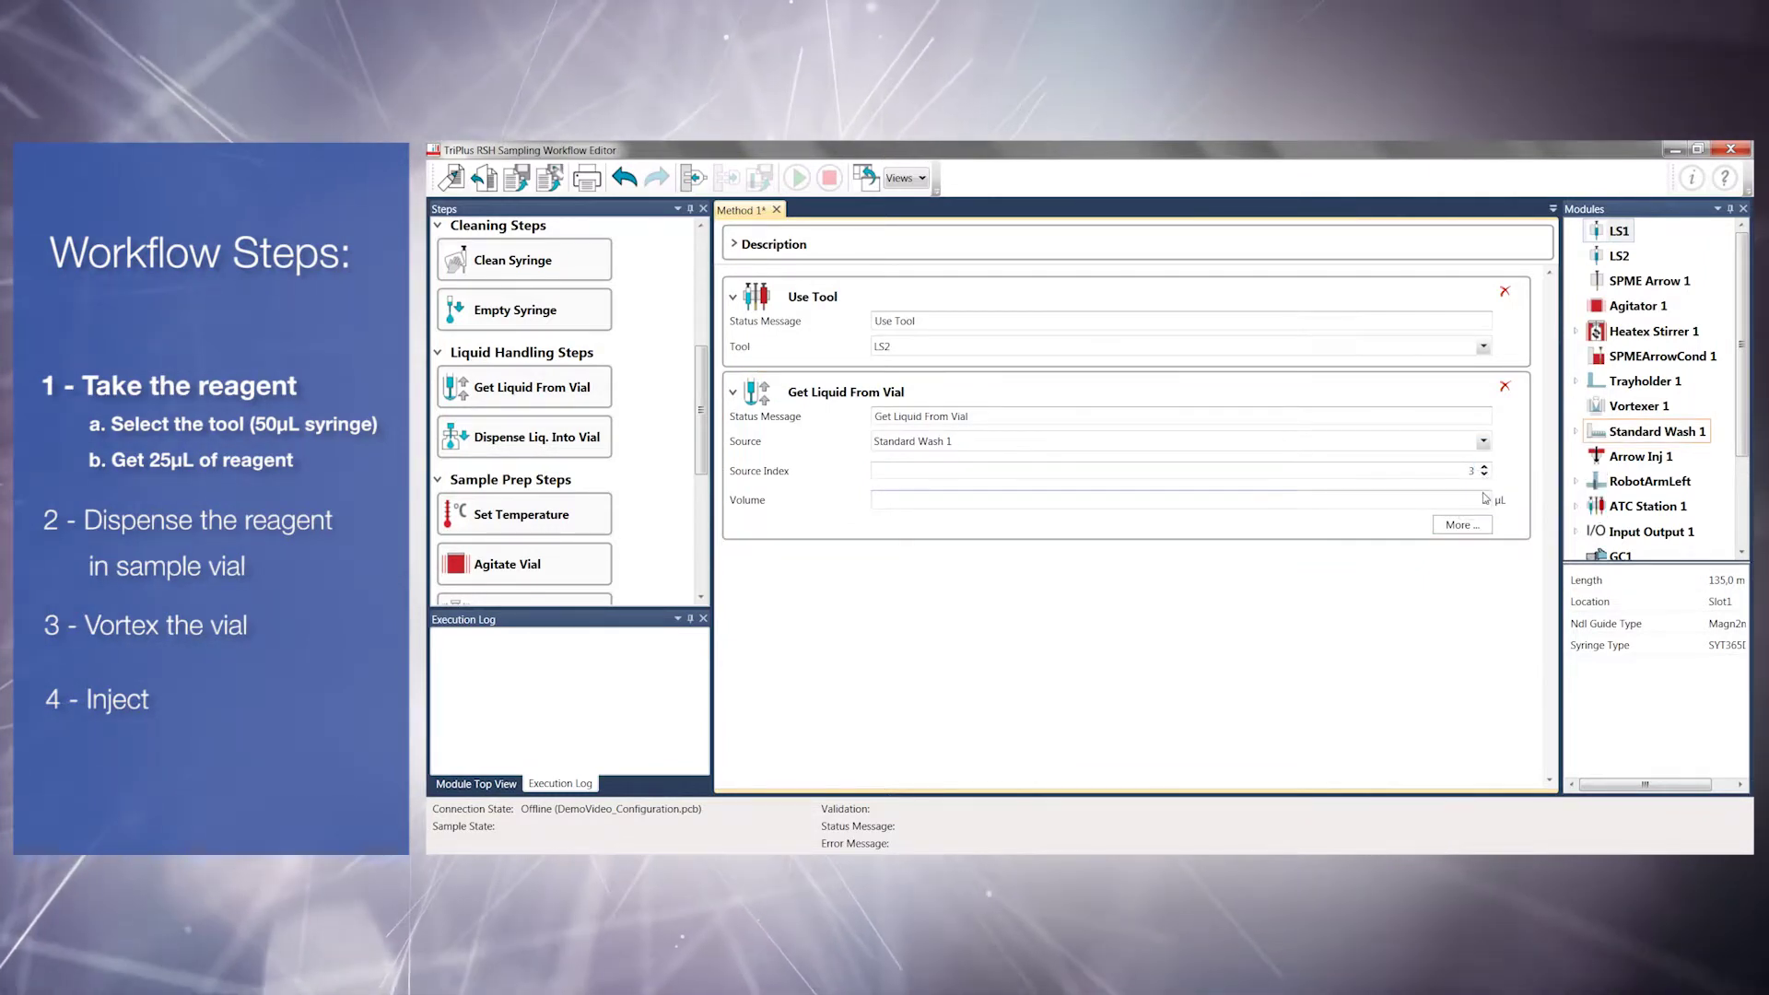
pyautogui.click(1489, 501)
pyautogui.press('BackSpace')
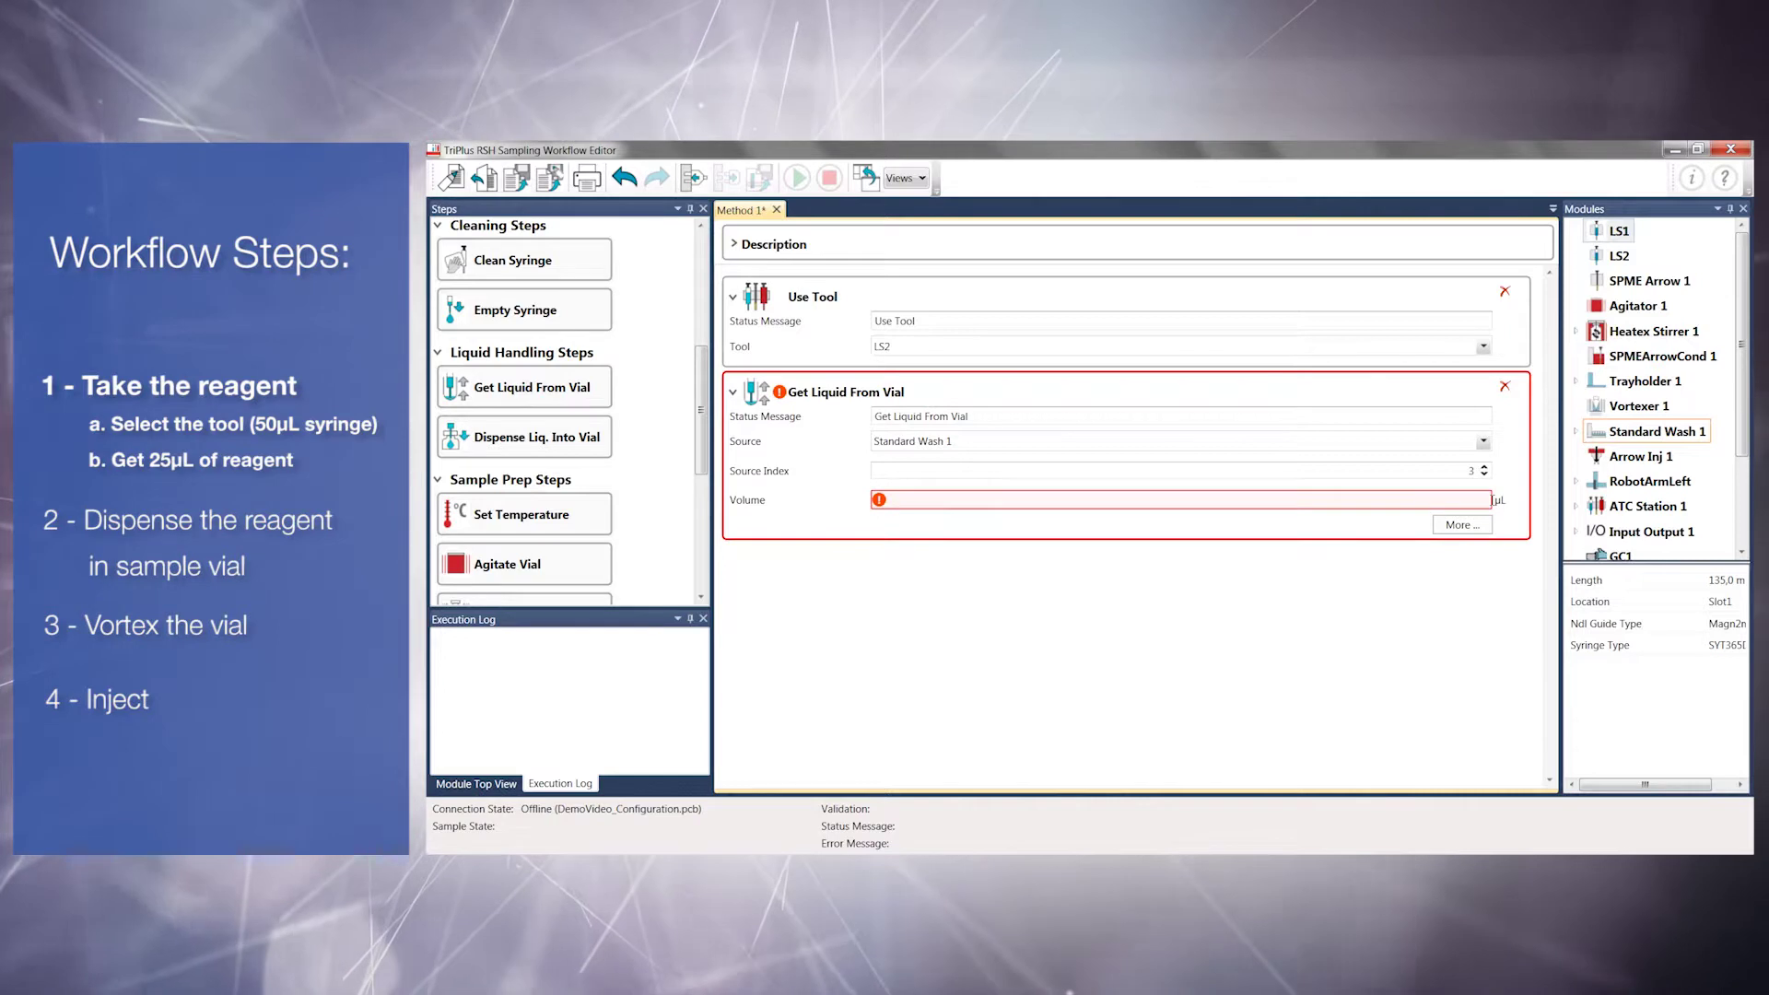
pyautogui.write('25')
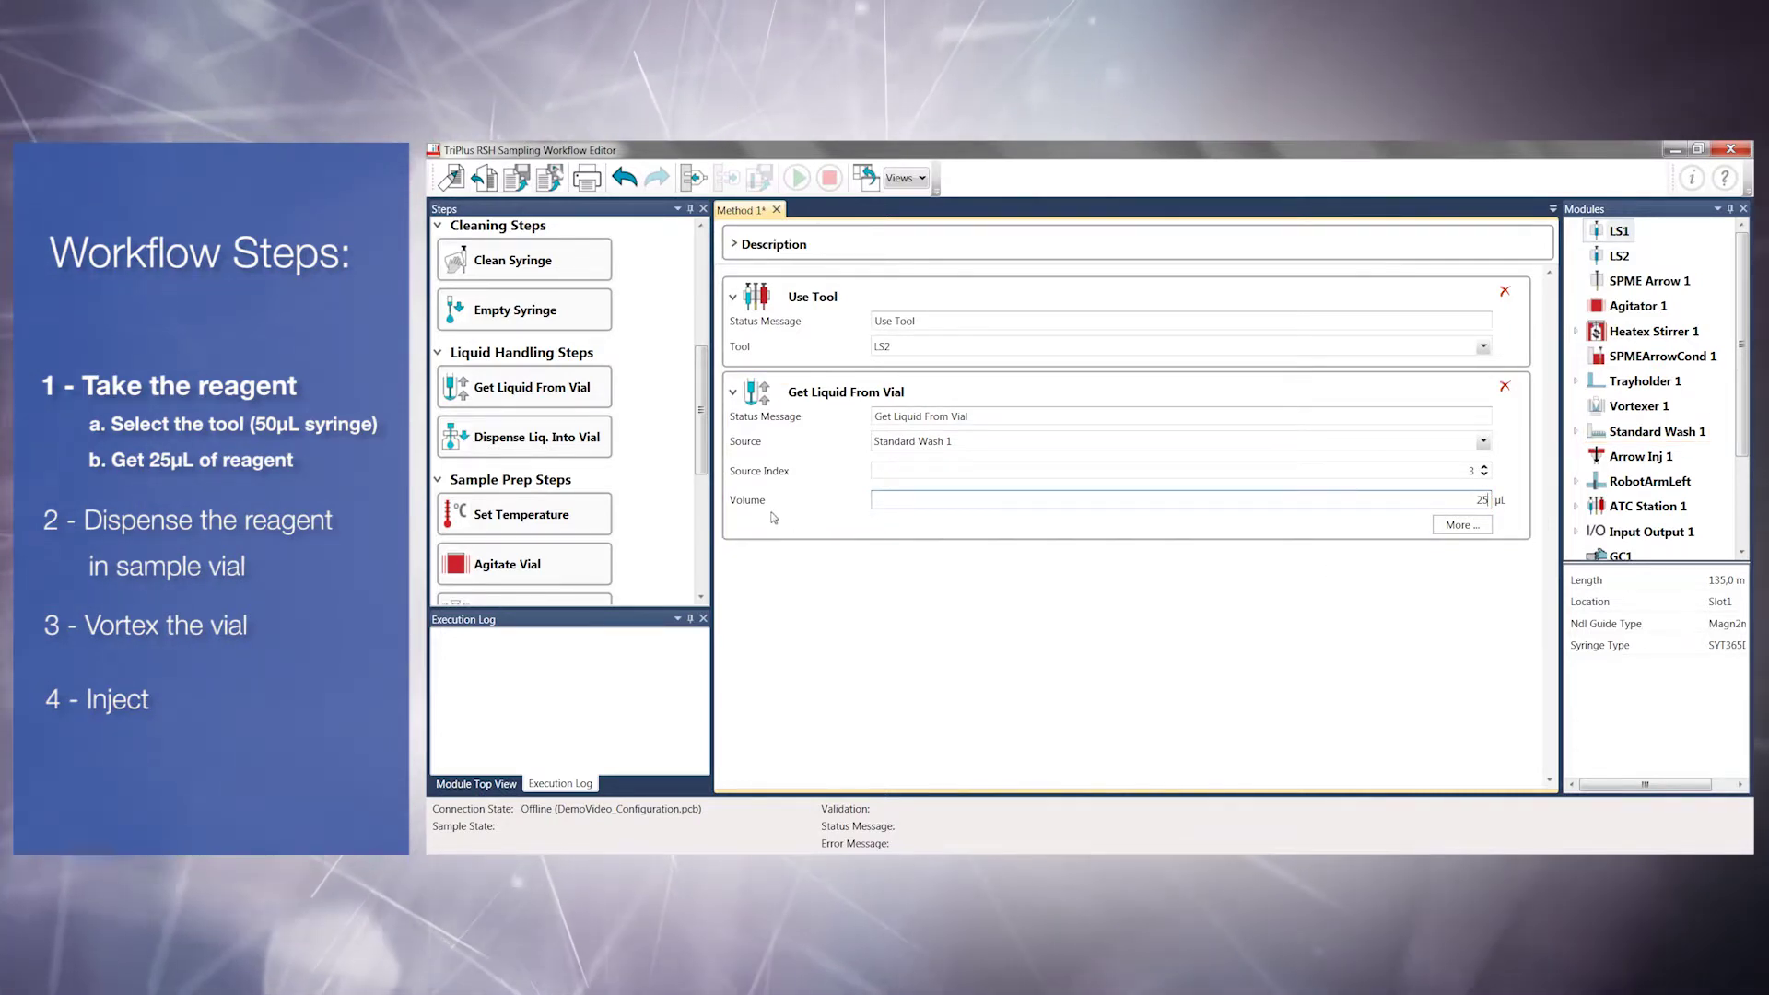
pyautogui.click(526, 439)
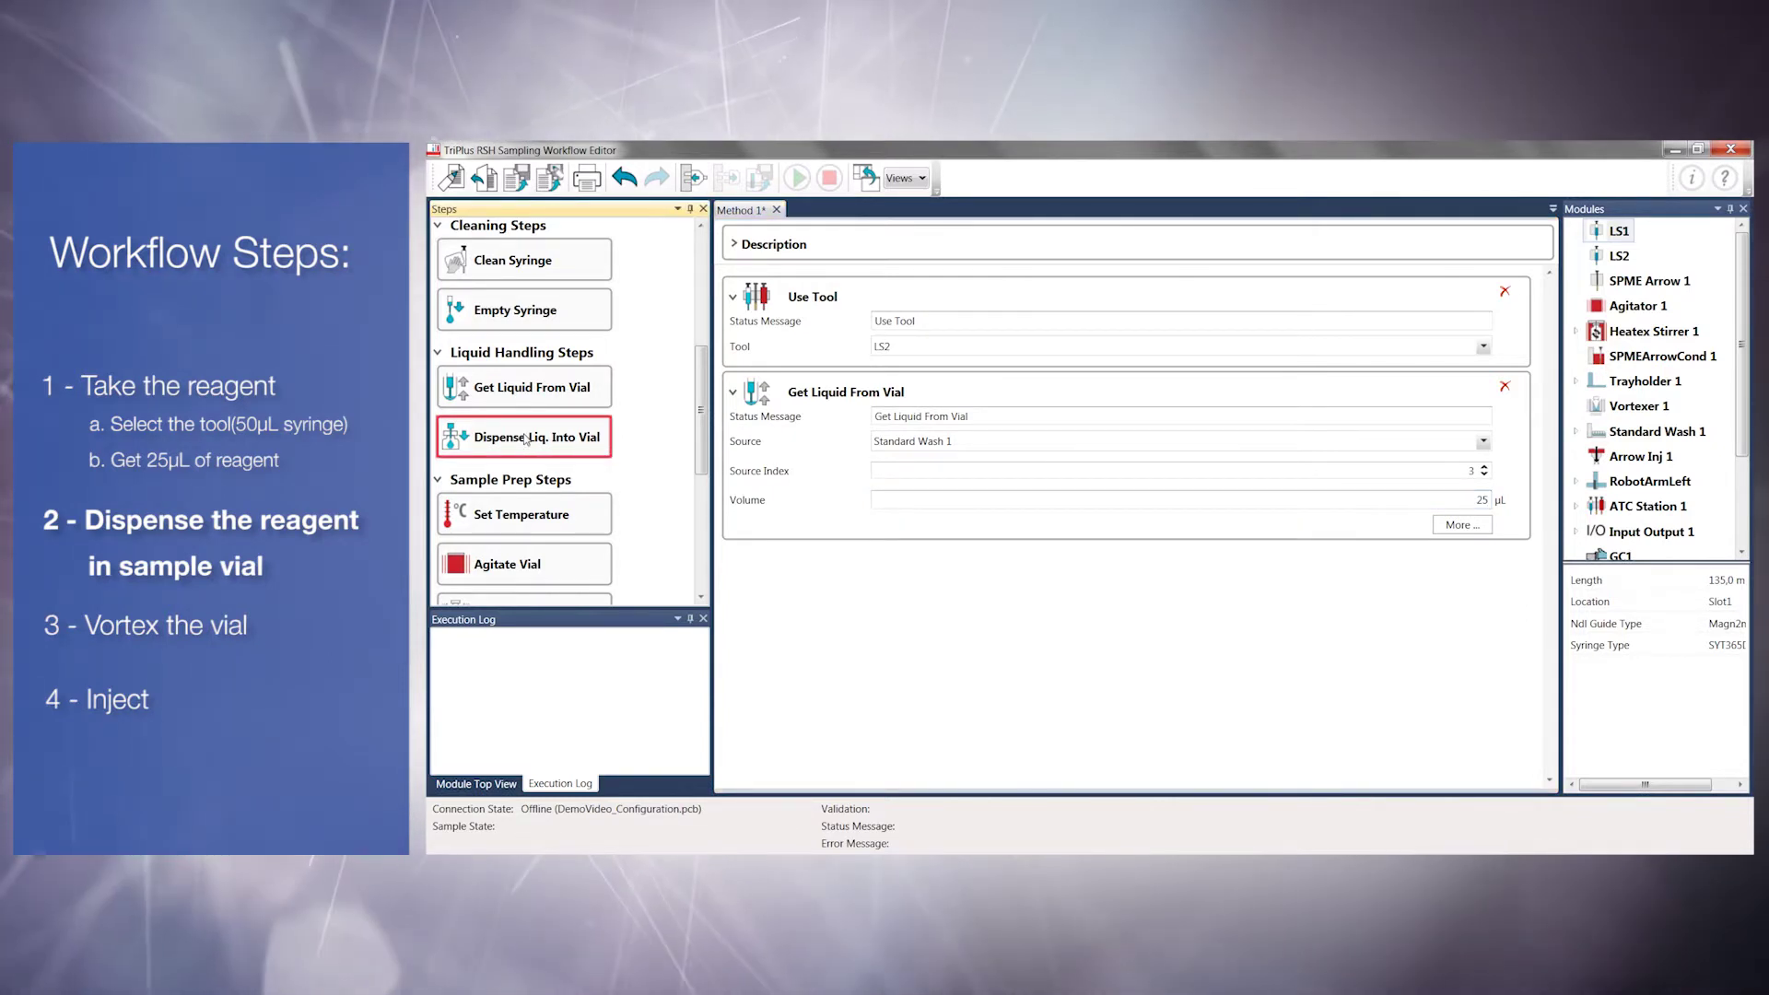
# - Add a Dispense Liq. Into Vial step of 25 µL, with rack and index from the sample list
pyautogui.moveTo(543, 452); pyautogui.dragTo(737, 571)
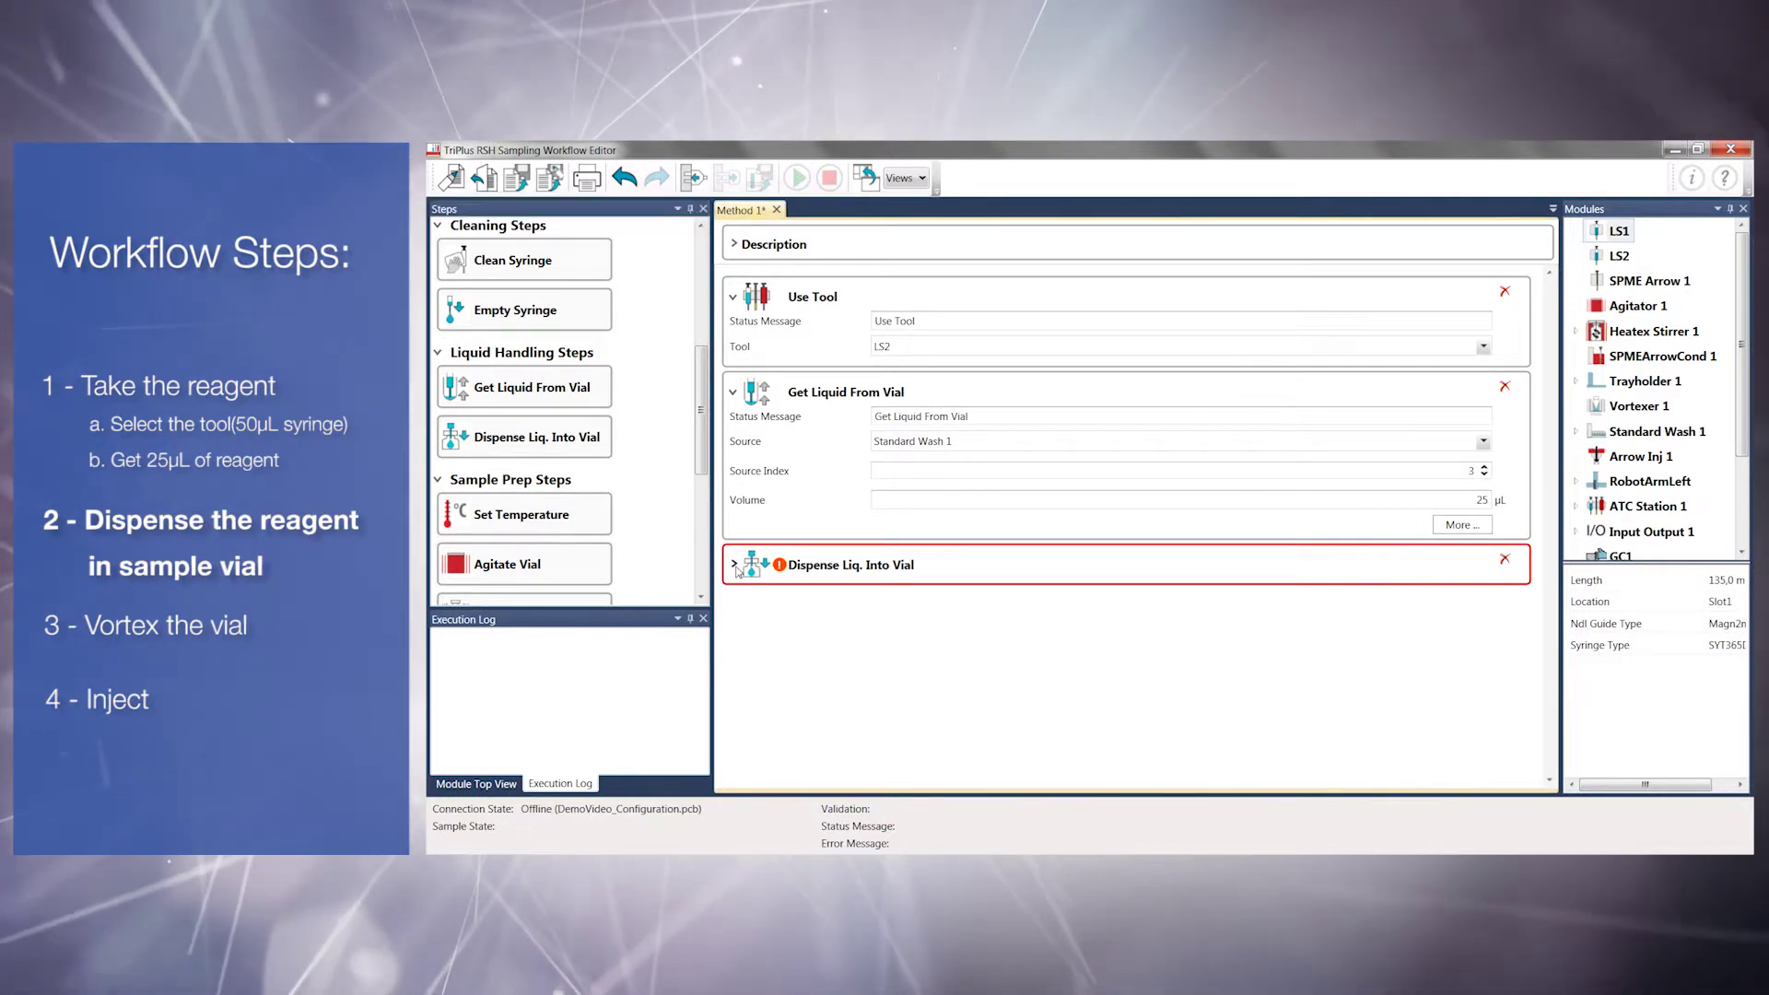
pyautogui.click(736, 569)
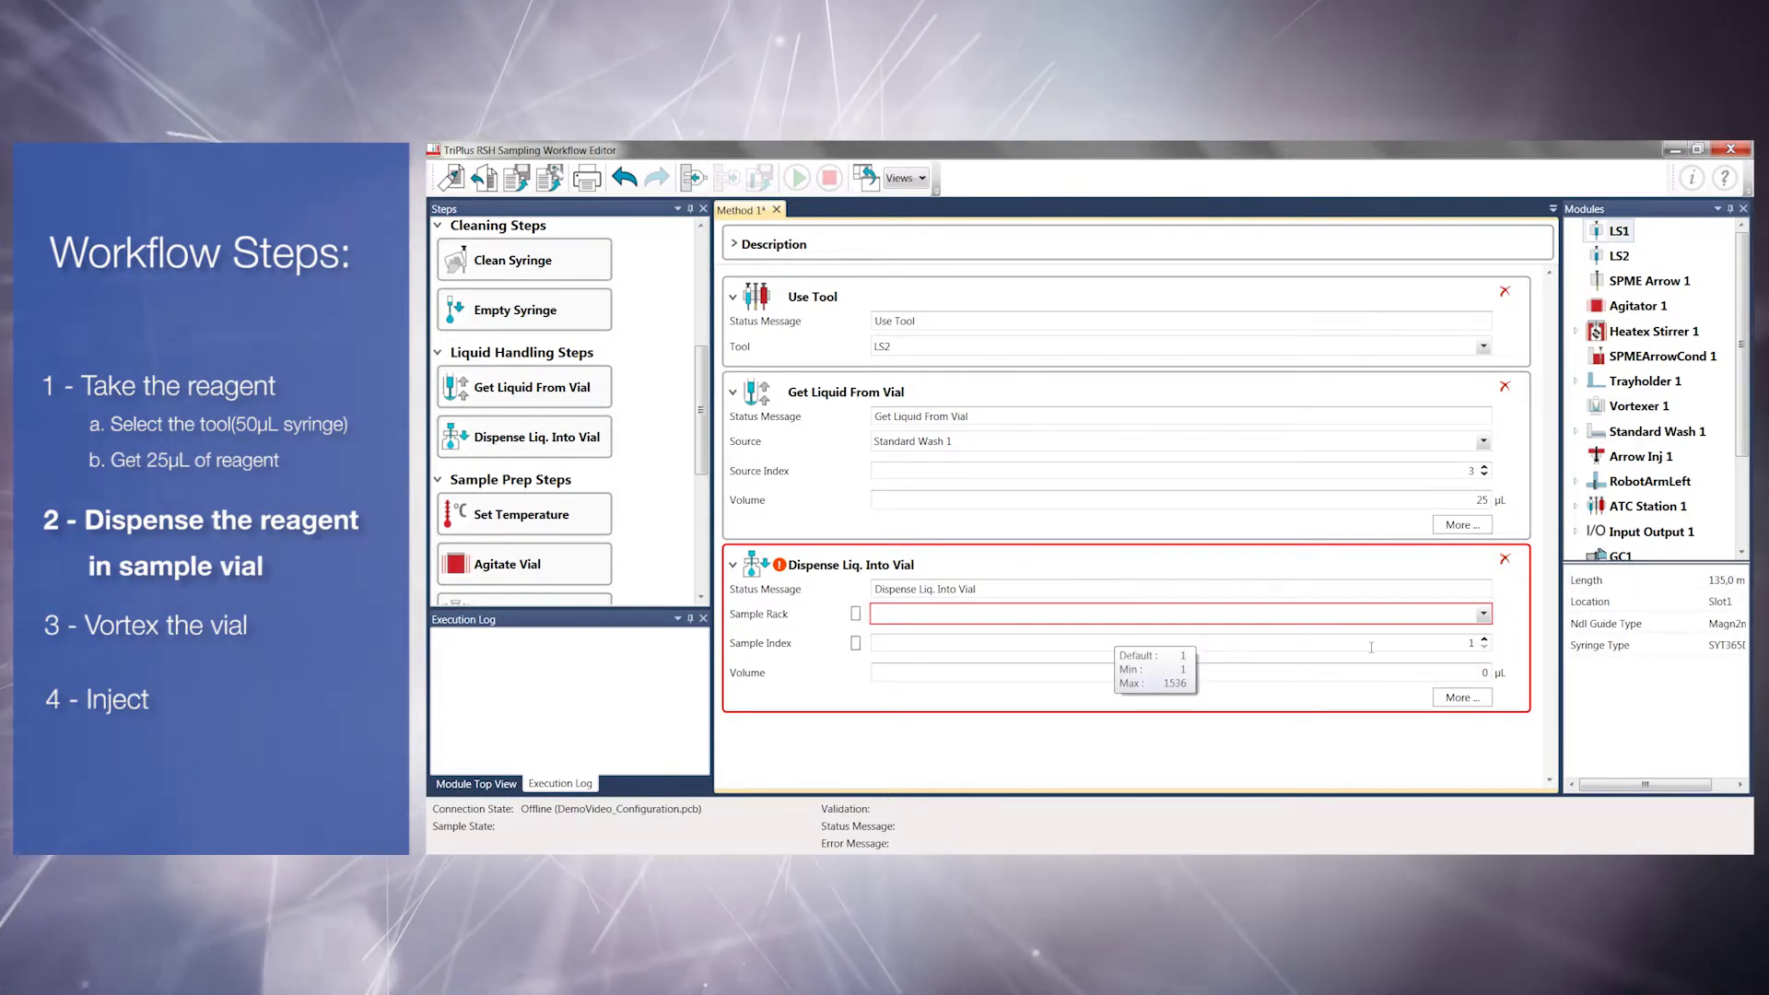
pyautogui.click(1483, 613)
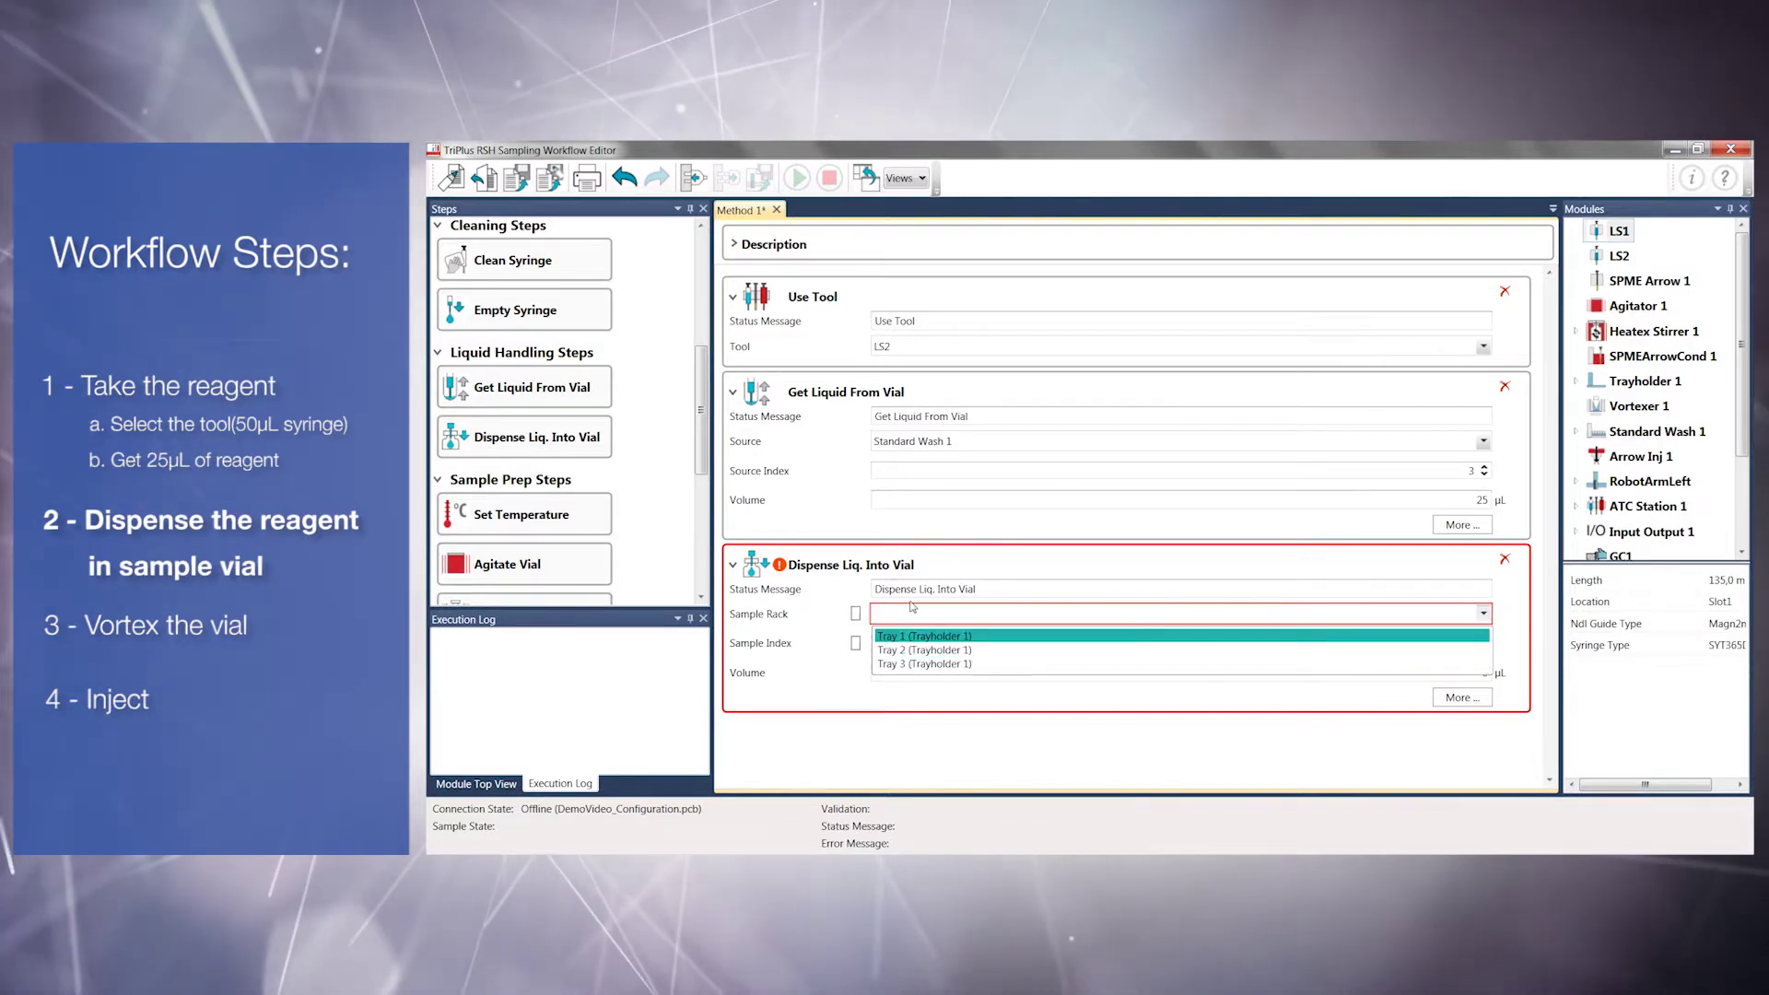
pyautogui.click(858, 621)
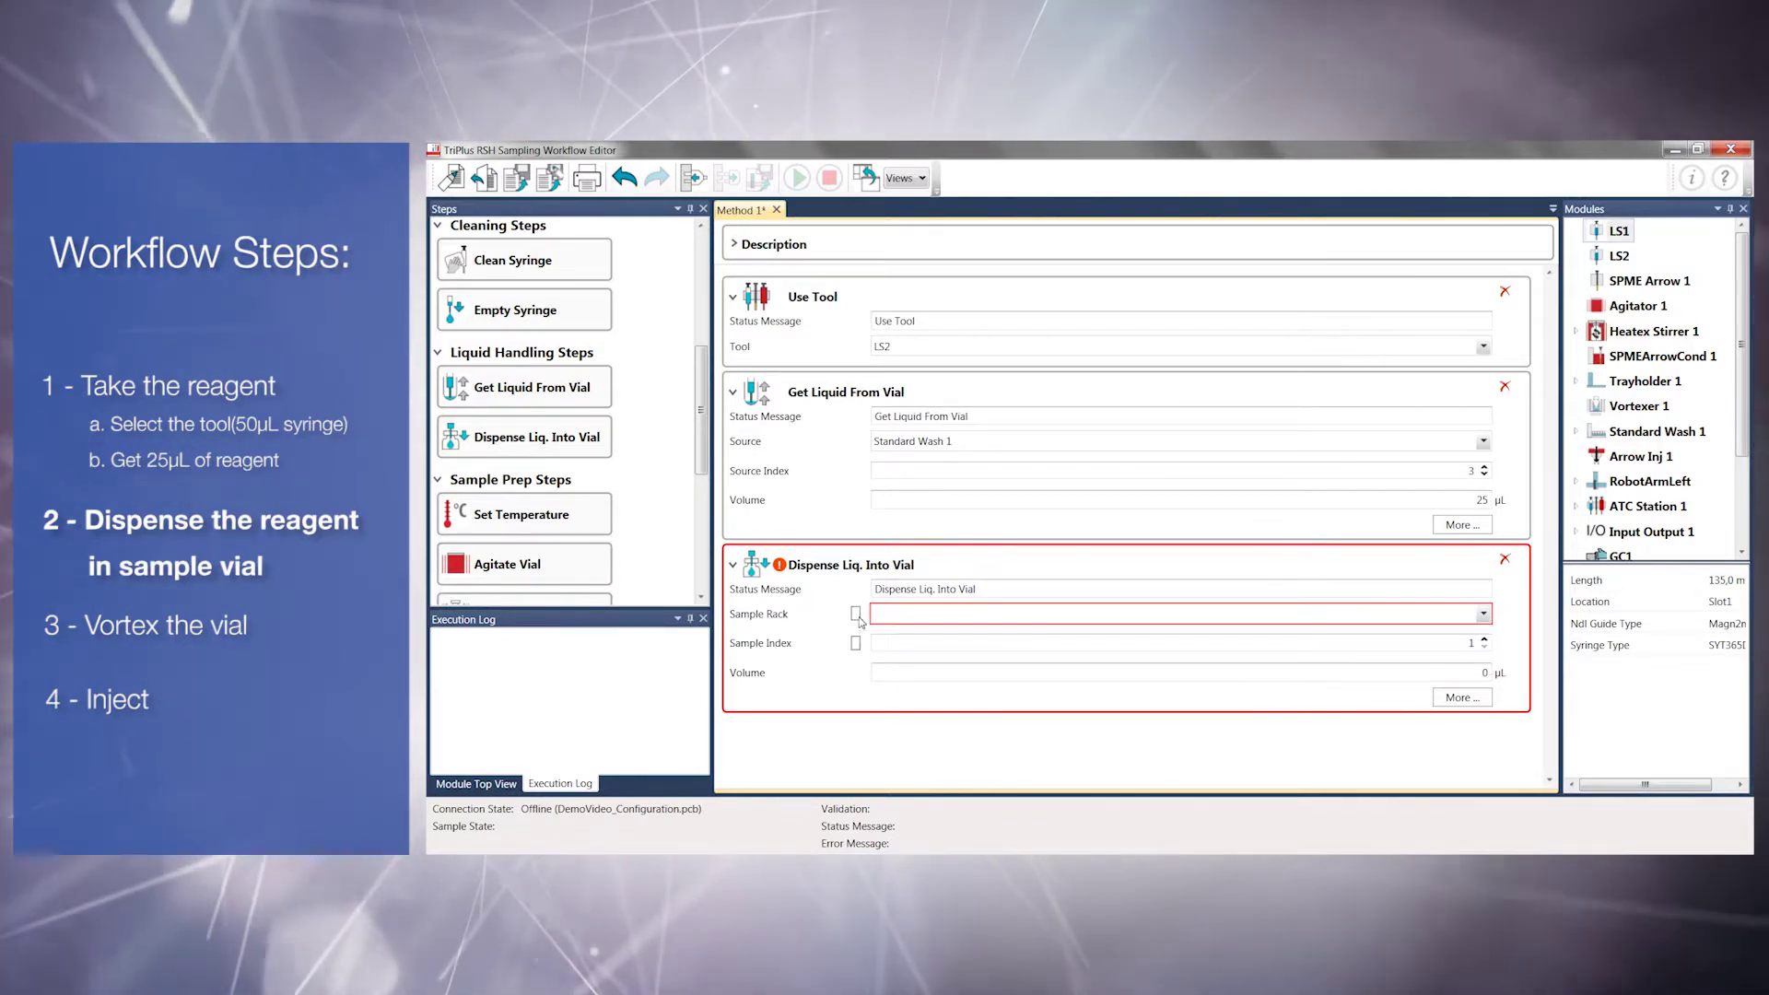
pyautogui.click(856, 613)
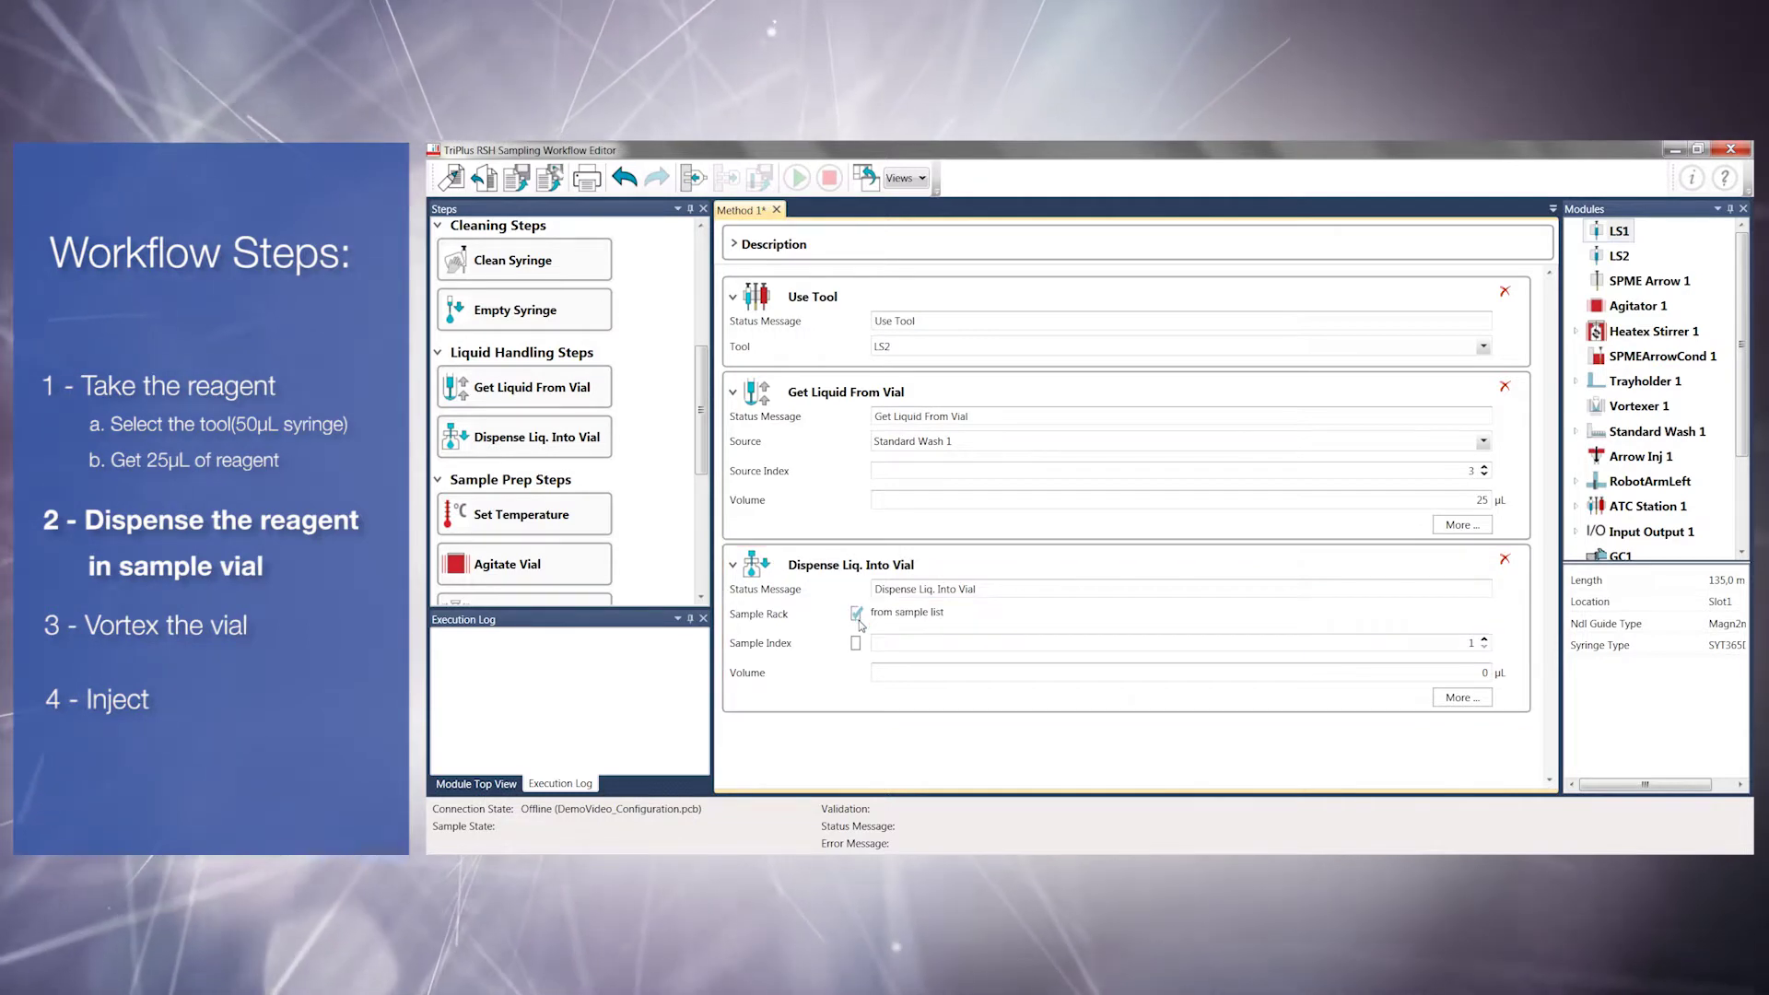
pyautogui.click(857, 643)
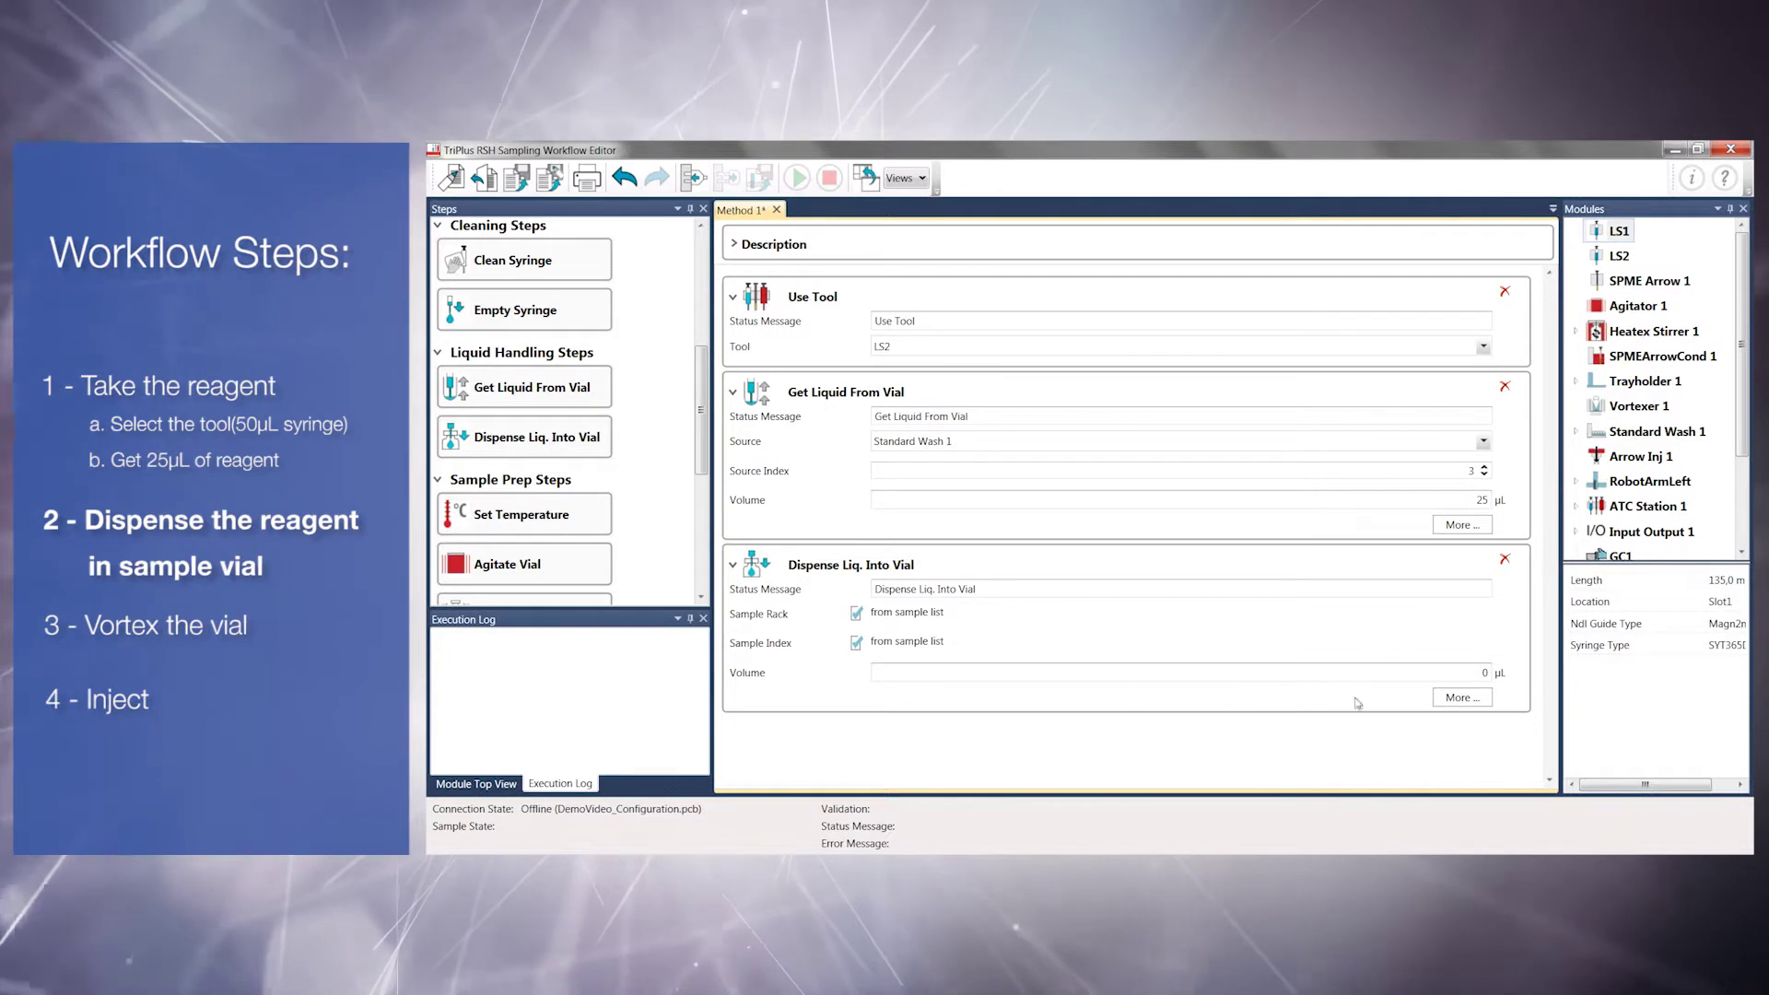
pyautogui.click(1456, 673)
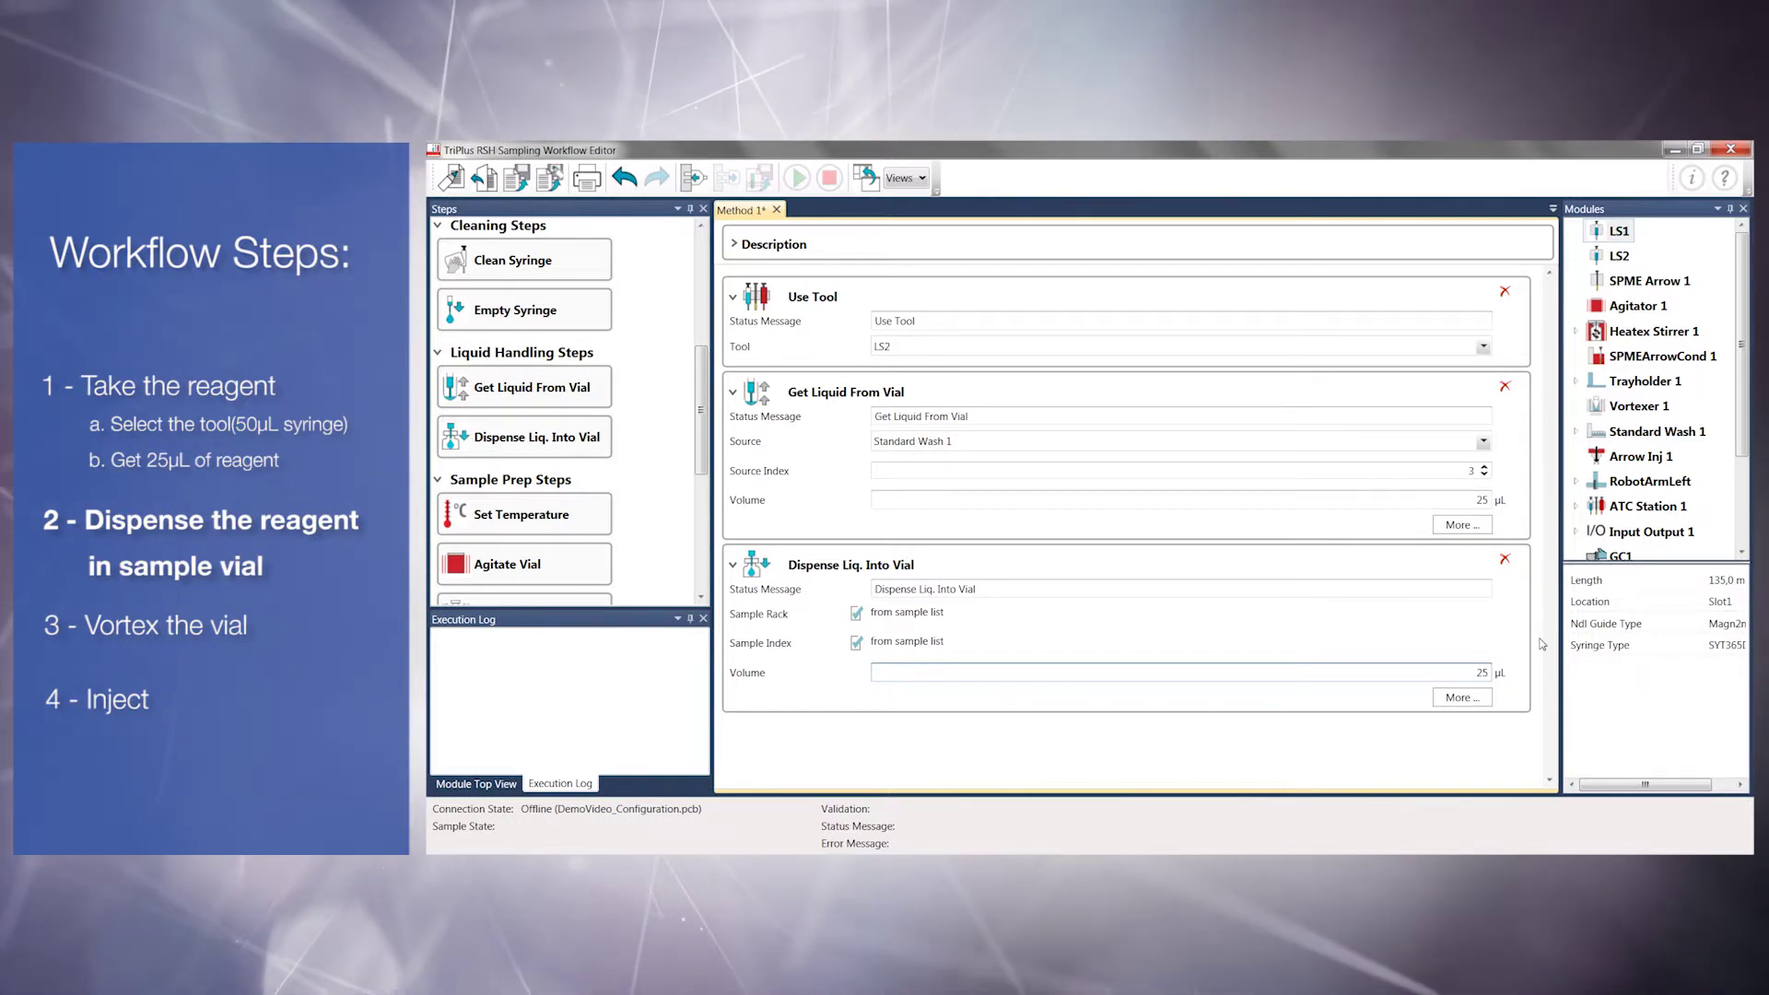
pyautogui.click(1454, 701)
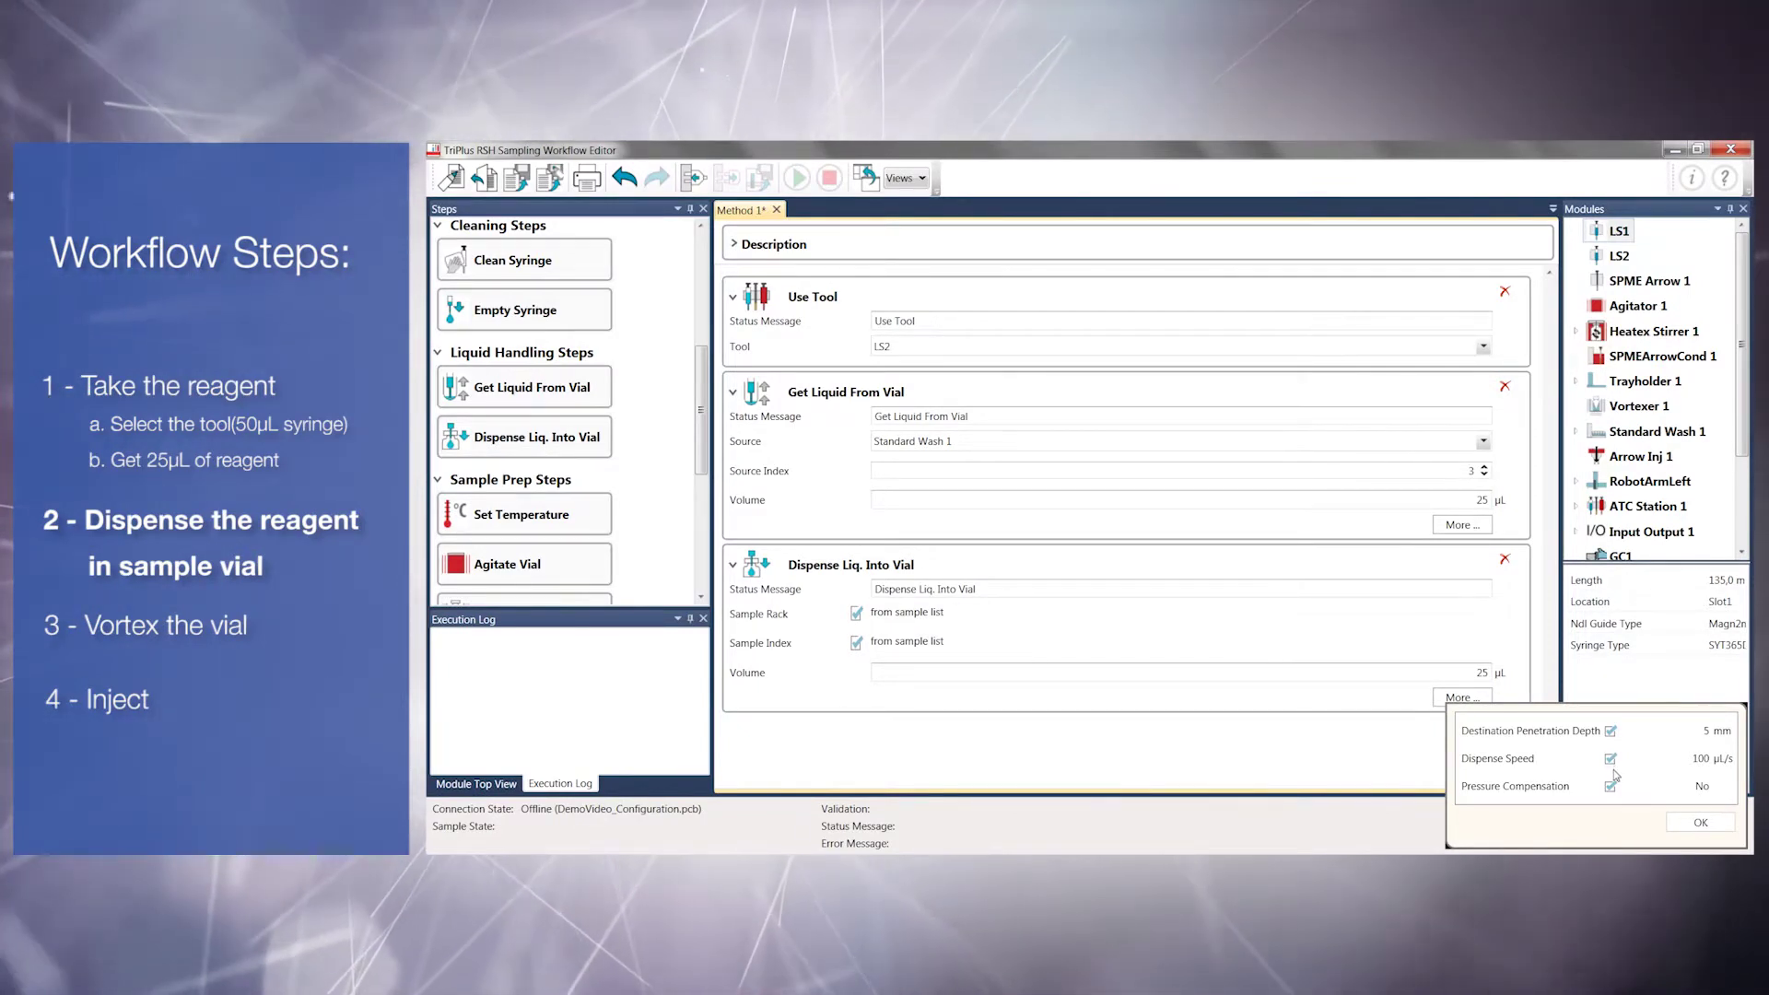
# - Enable the dispense step's Destination Penetration Depth and confirm its optional settings
pyautogui.click(1611, 732)
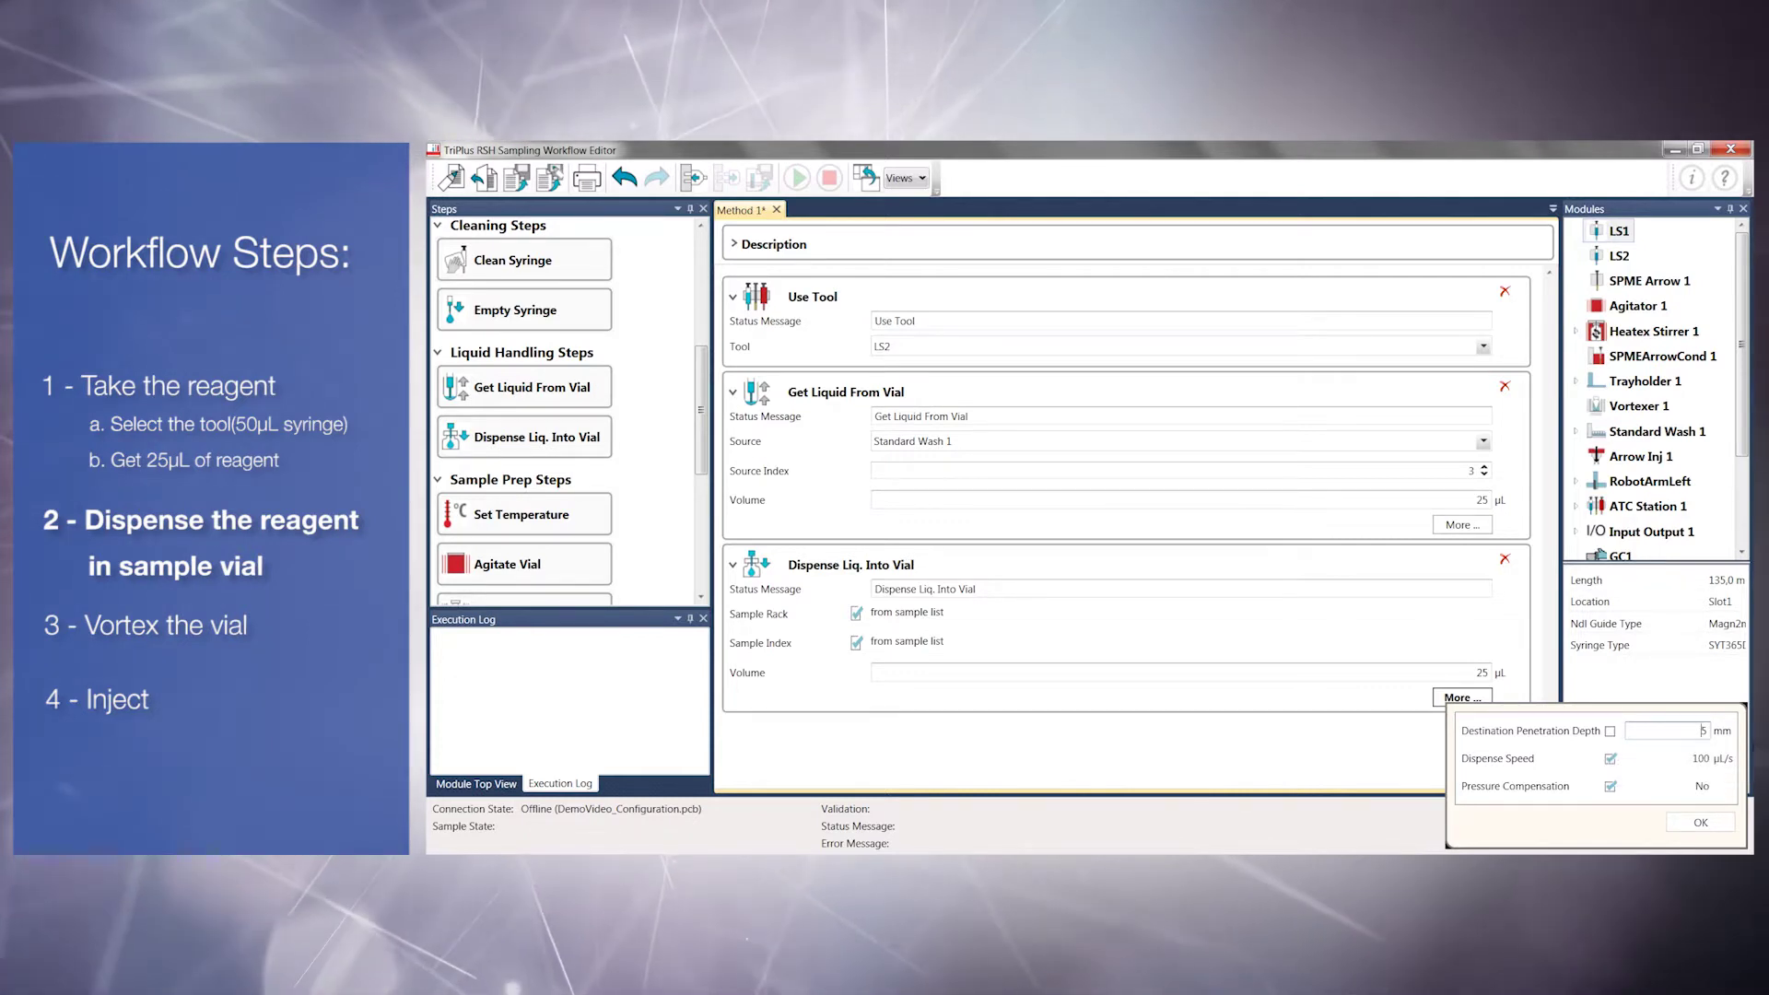
pyautogui.doubleClick(1703, 730)
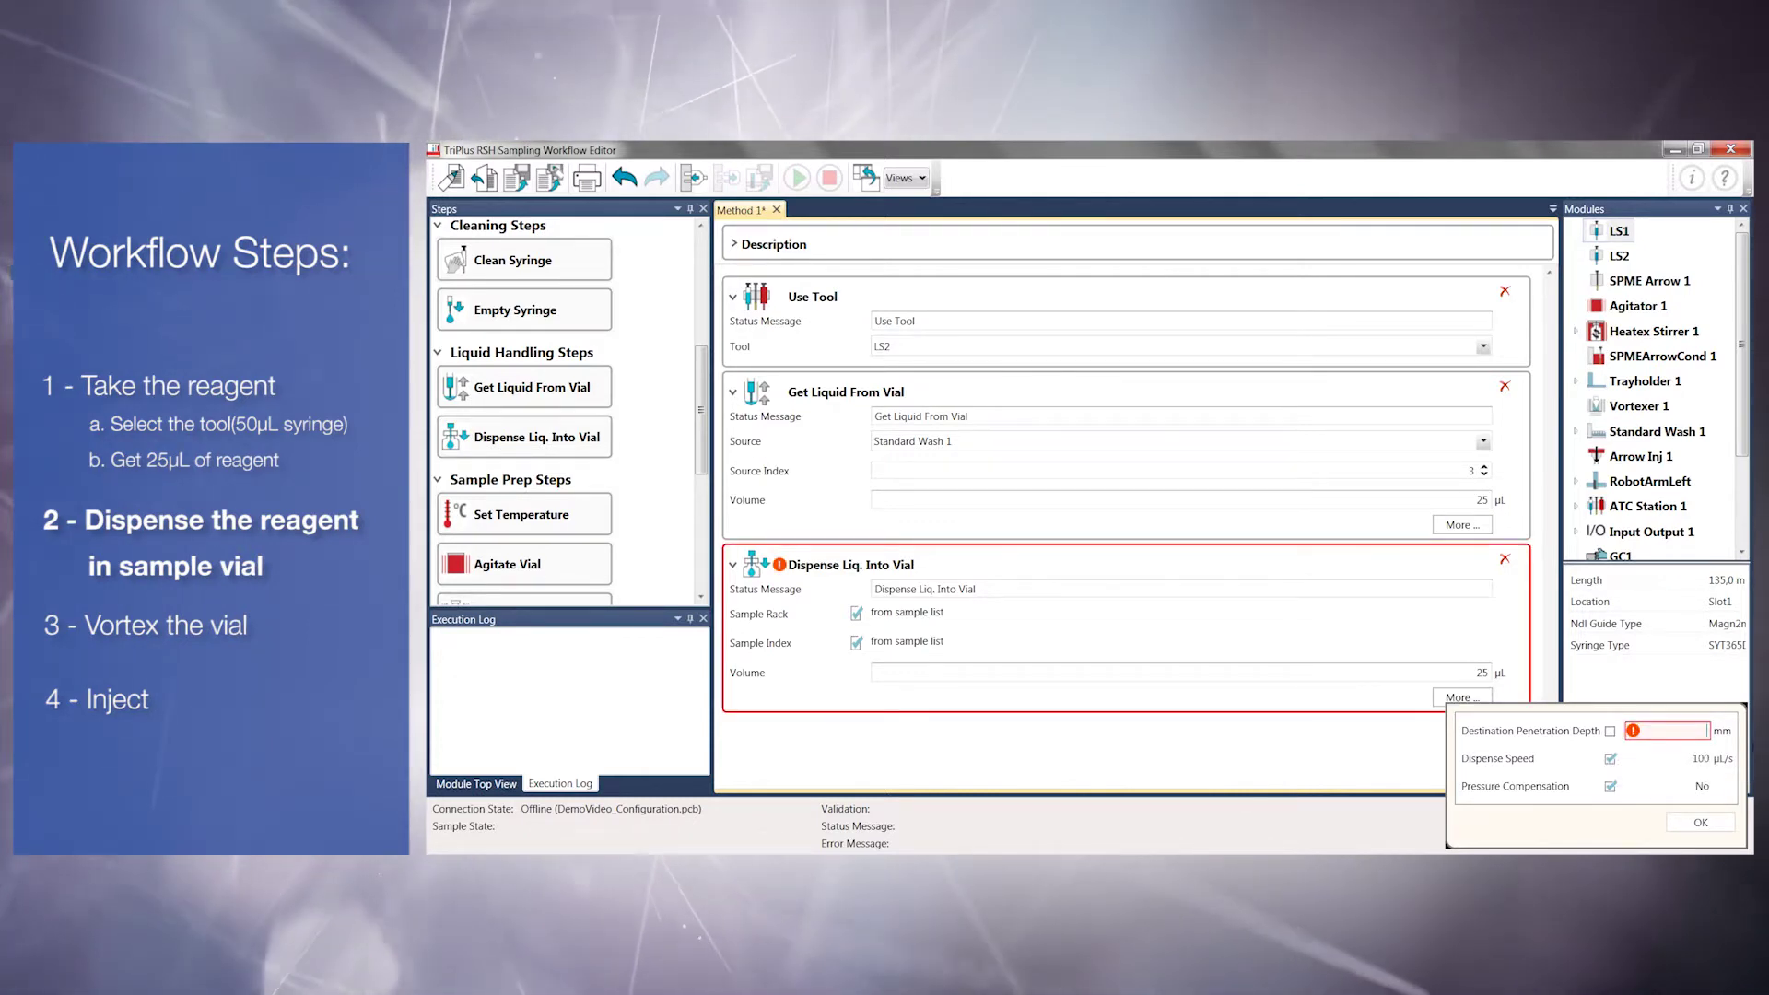
pyautogui.write('7')
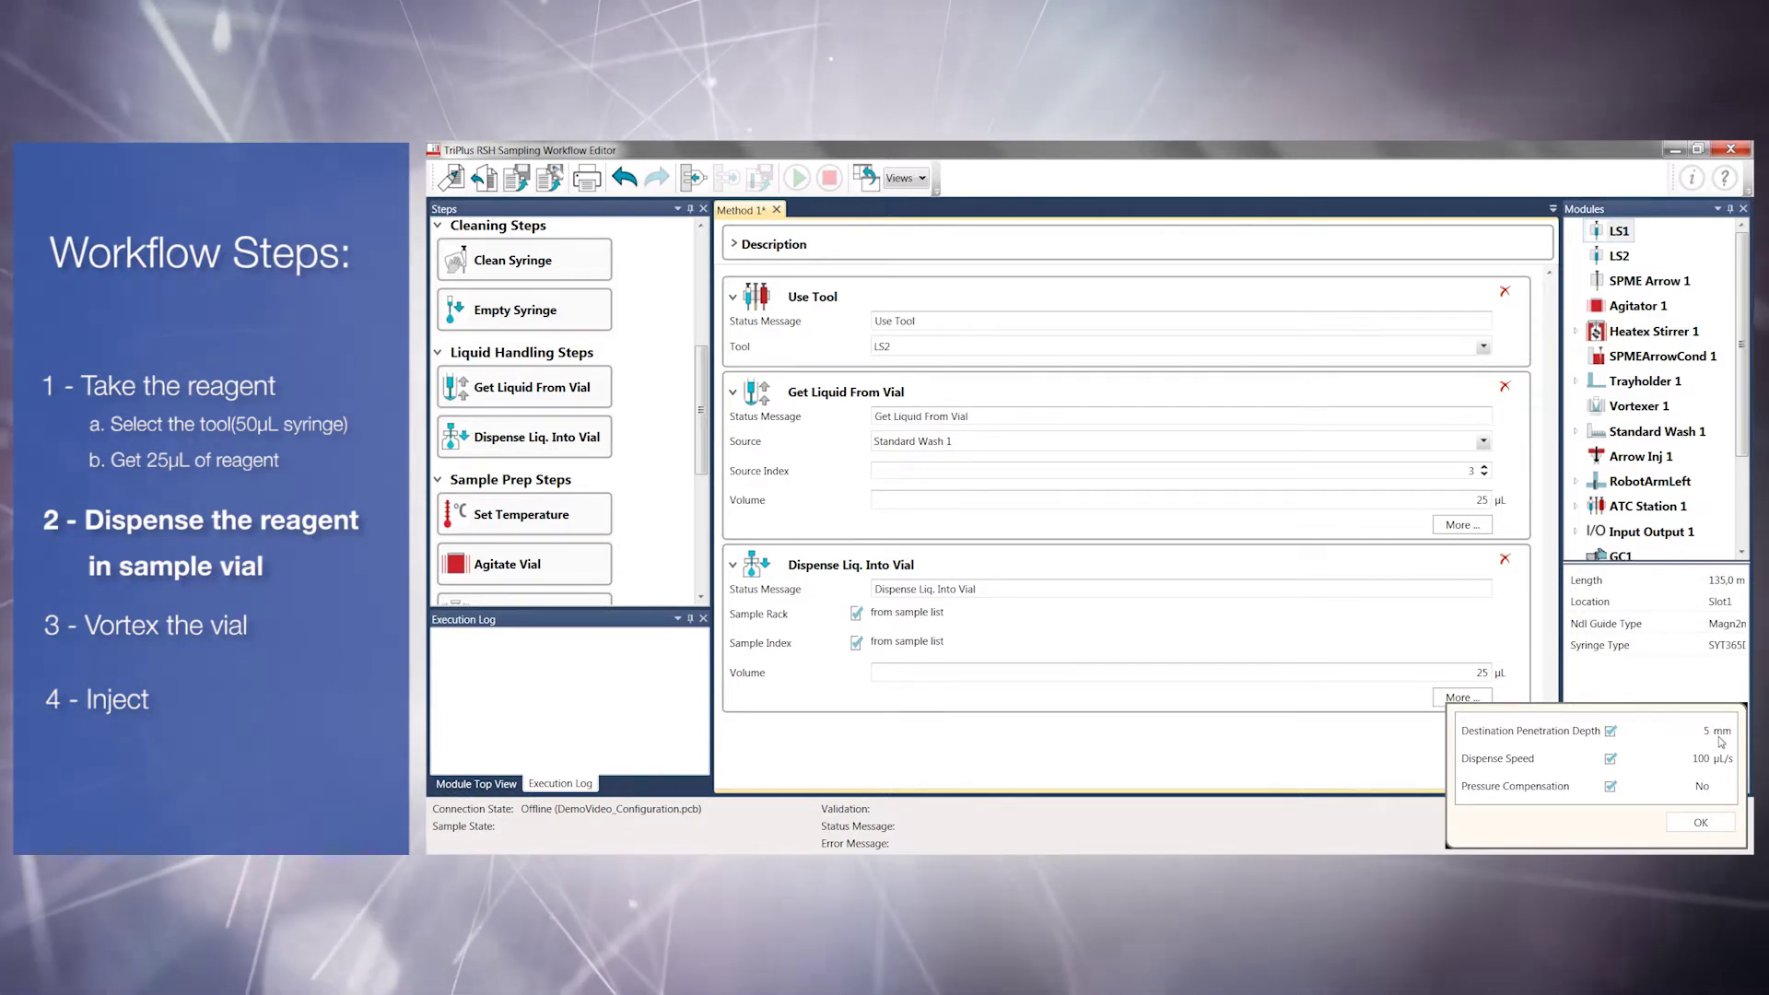
pyautogui.click(1720, 826)
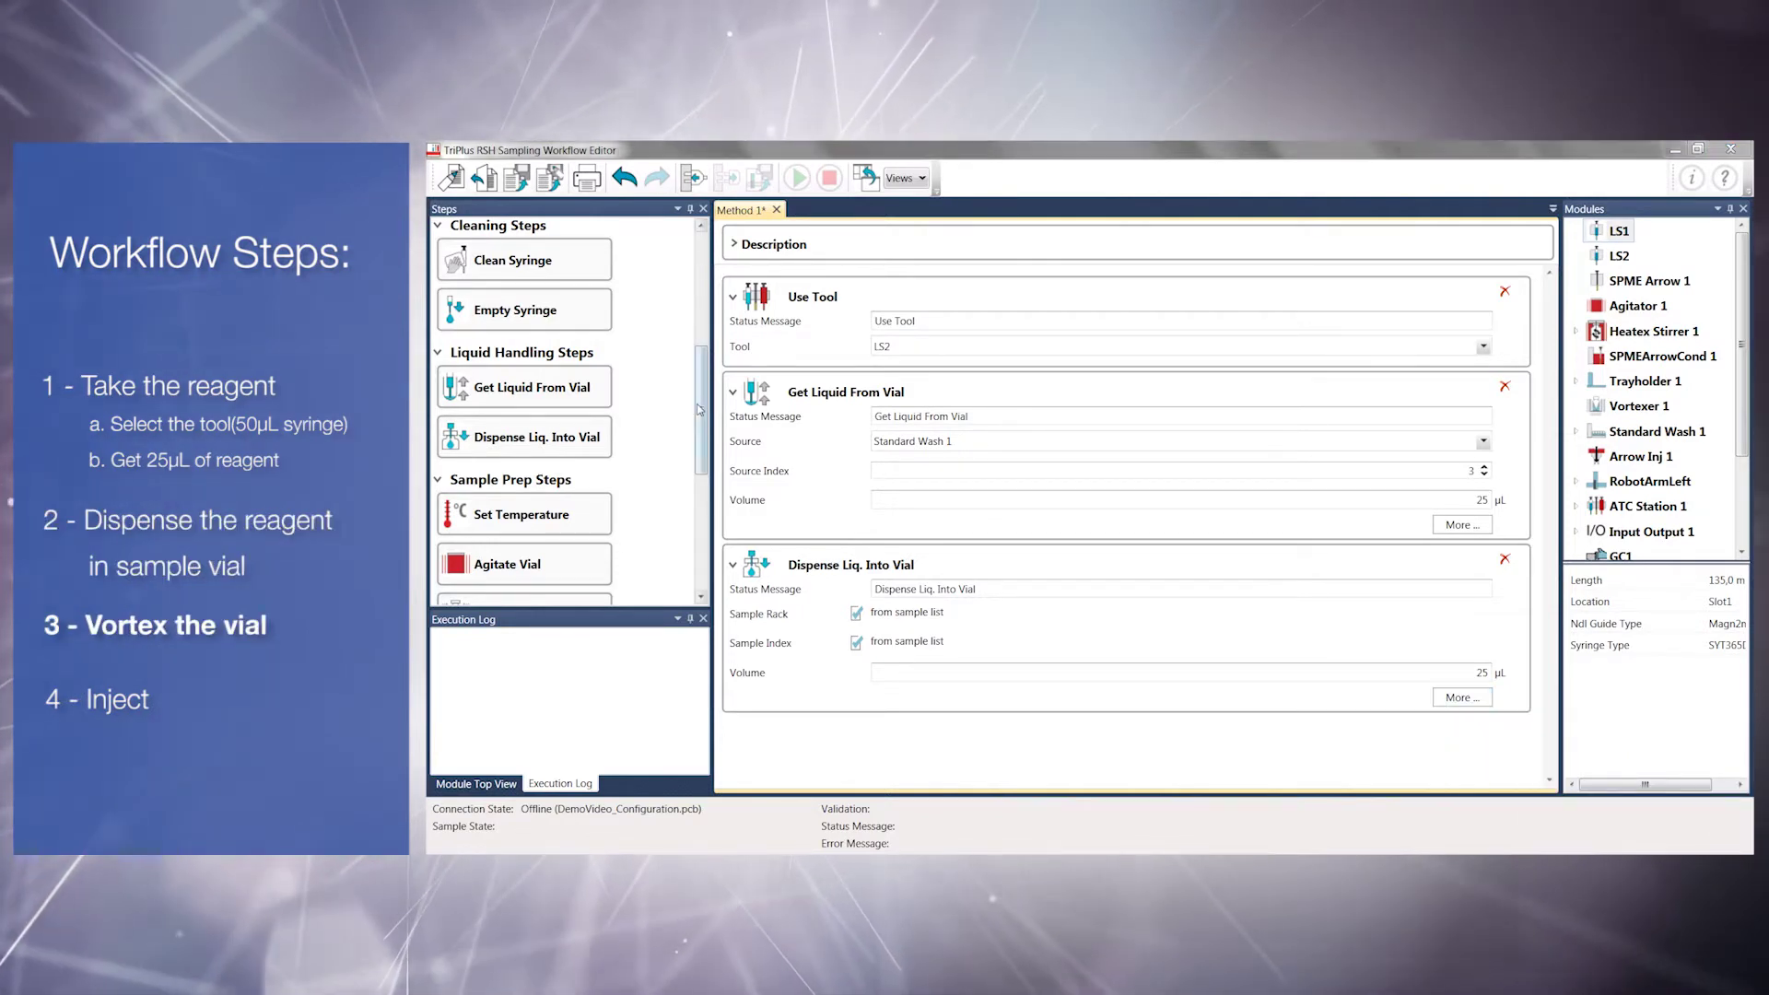
# - Add a Vortex Vial step on Vortexer 1, with the source taken from the sample list
pyautogui.moveTo(698, 389); pyautogui.dragTo(788, 742)
pyautogui.click(514, 467)
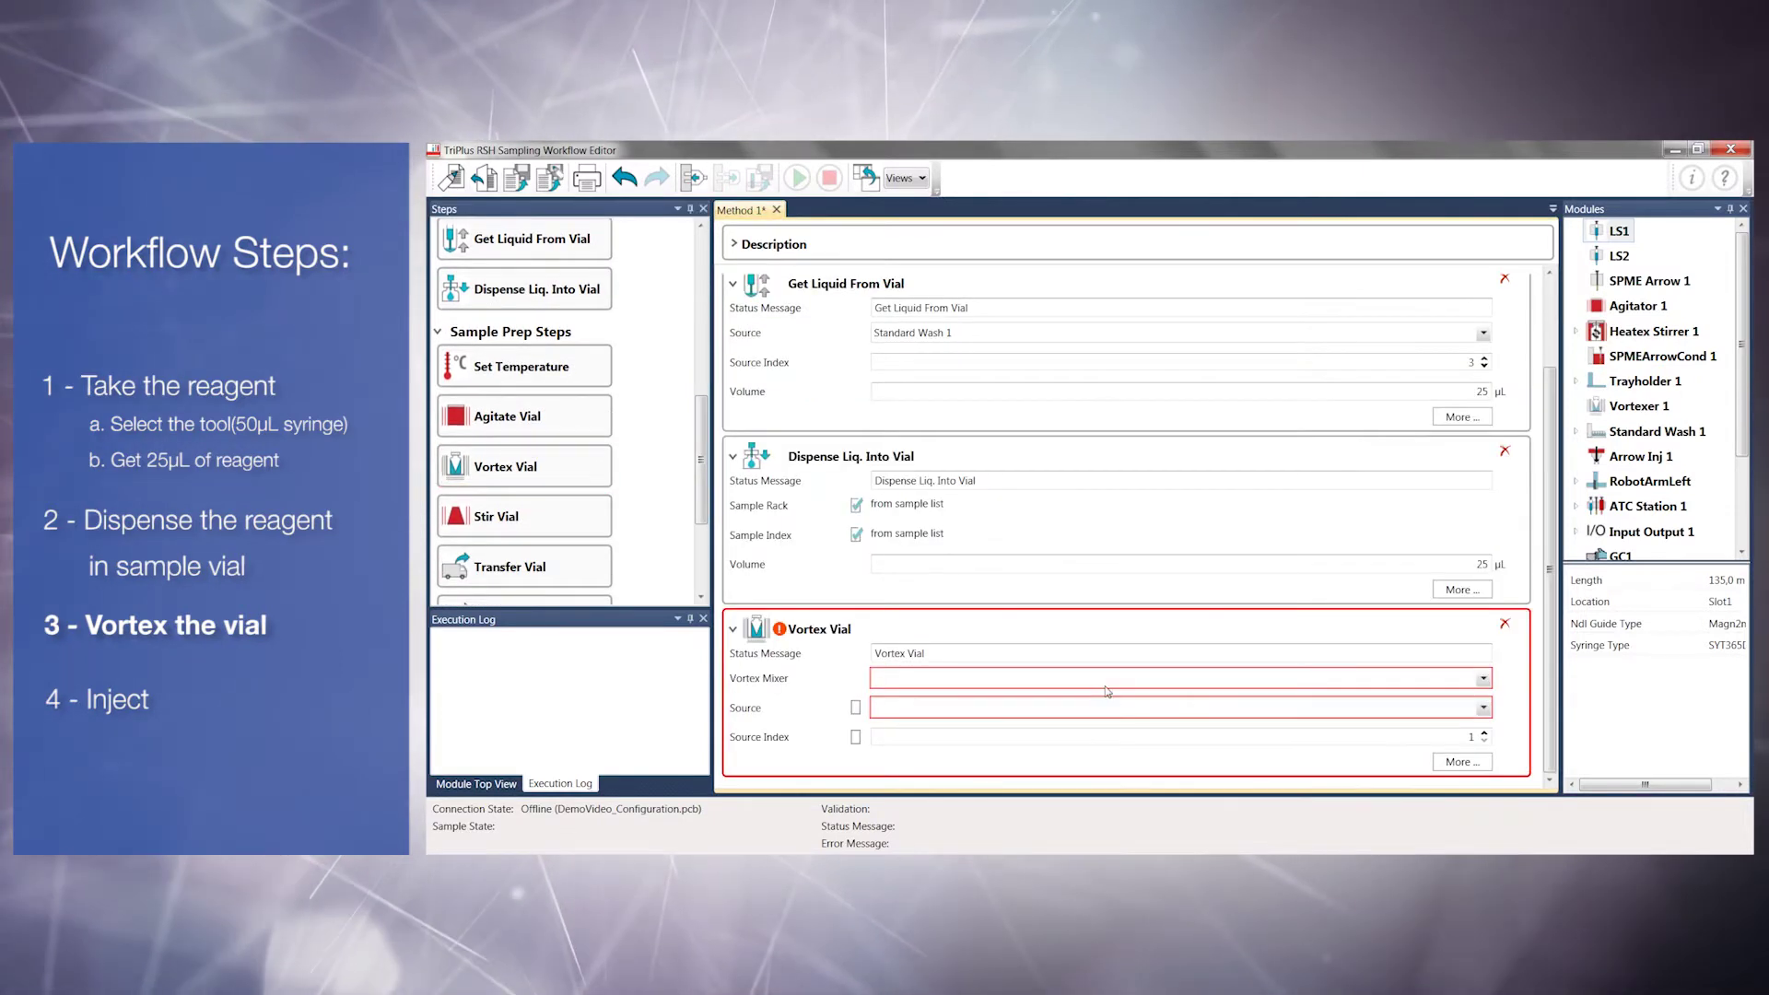
pyautogui.click(1104, 685)
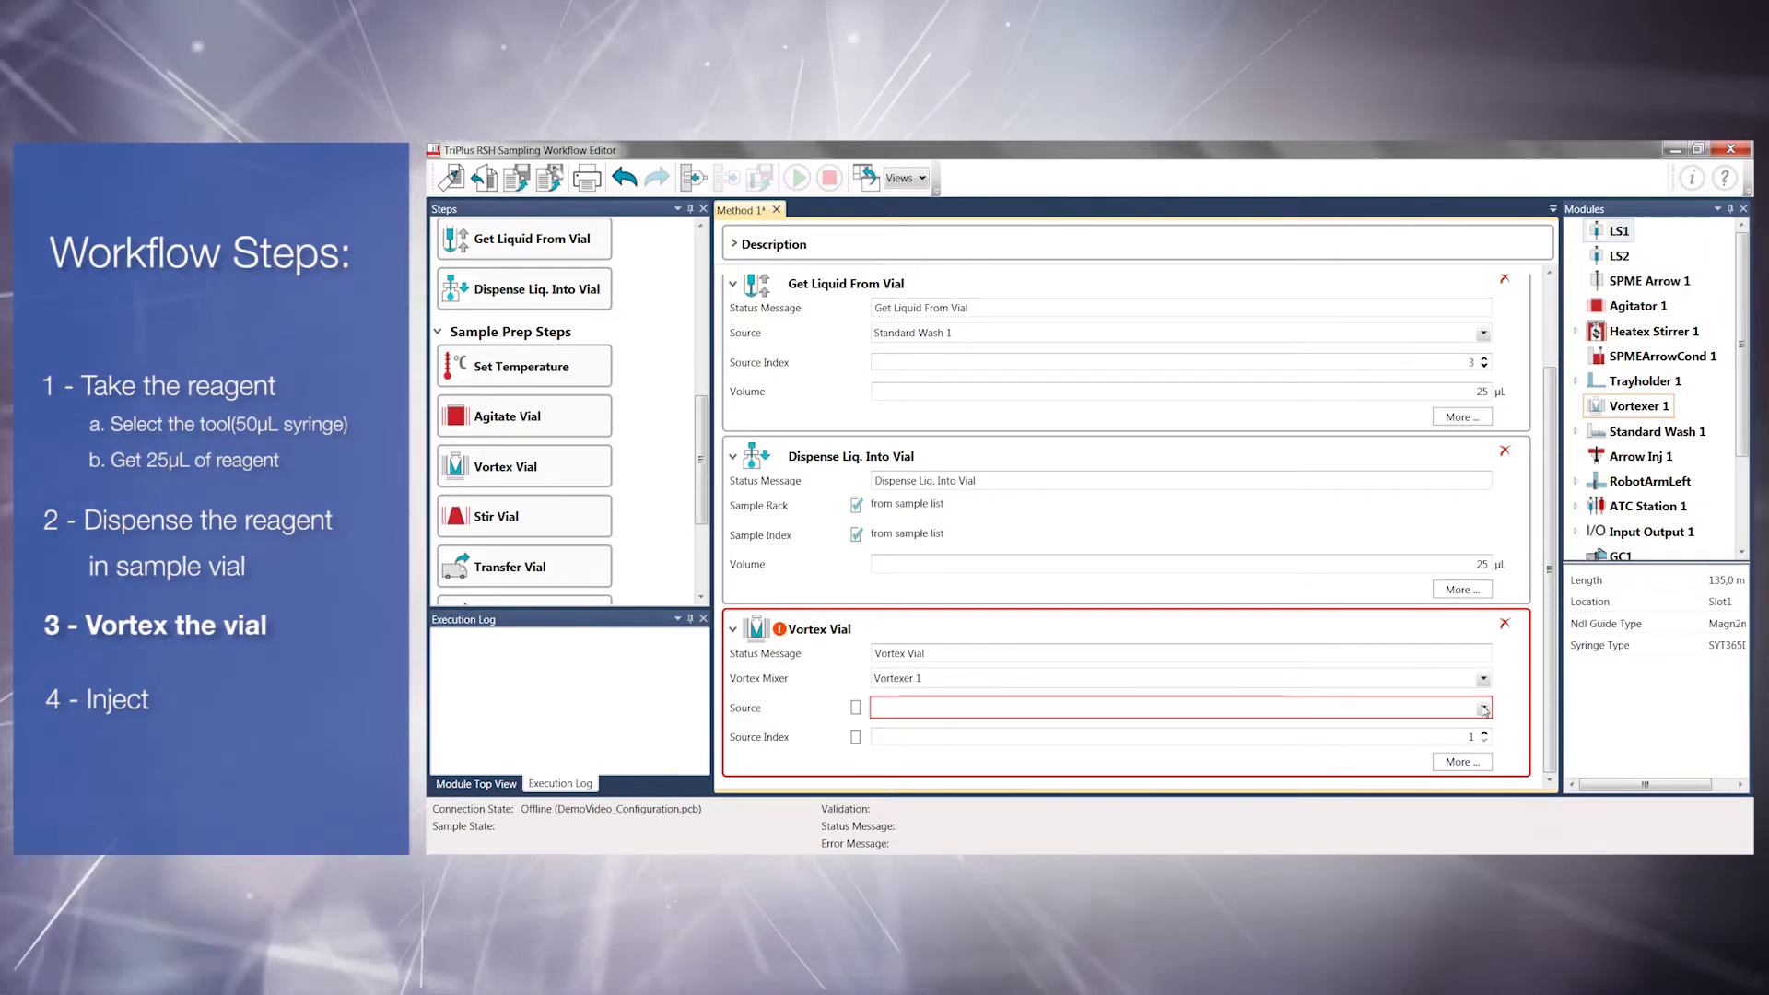
pyautogui.click(1484, 709)
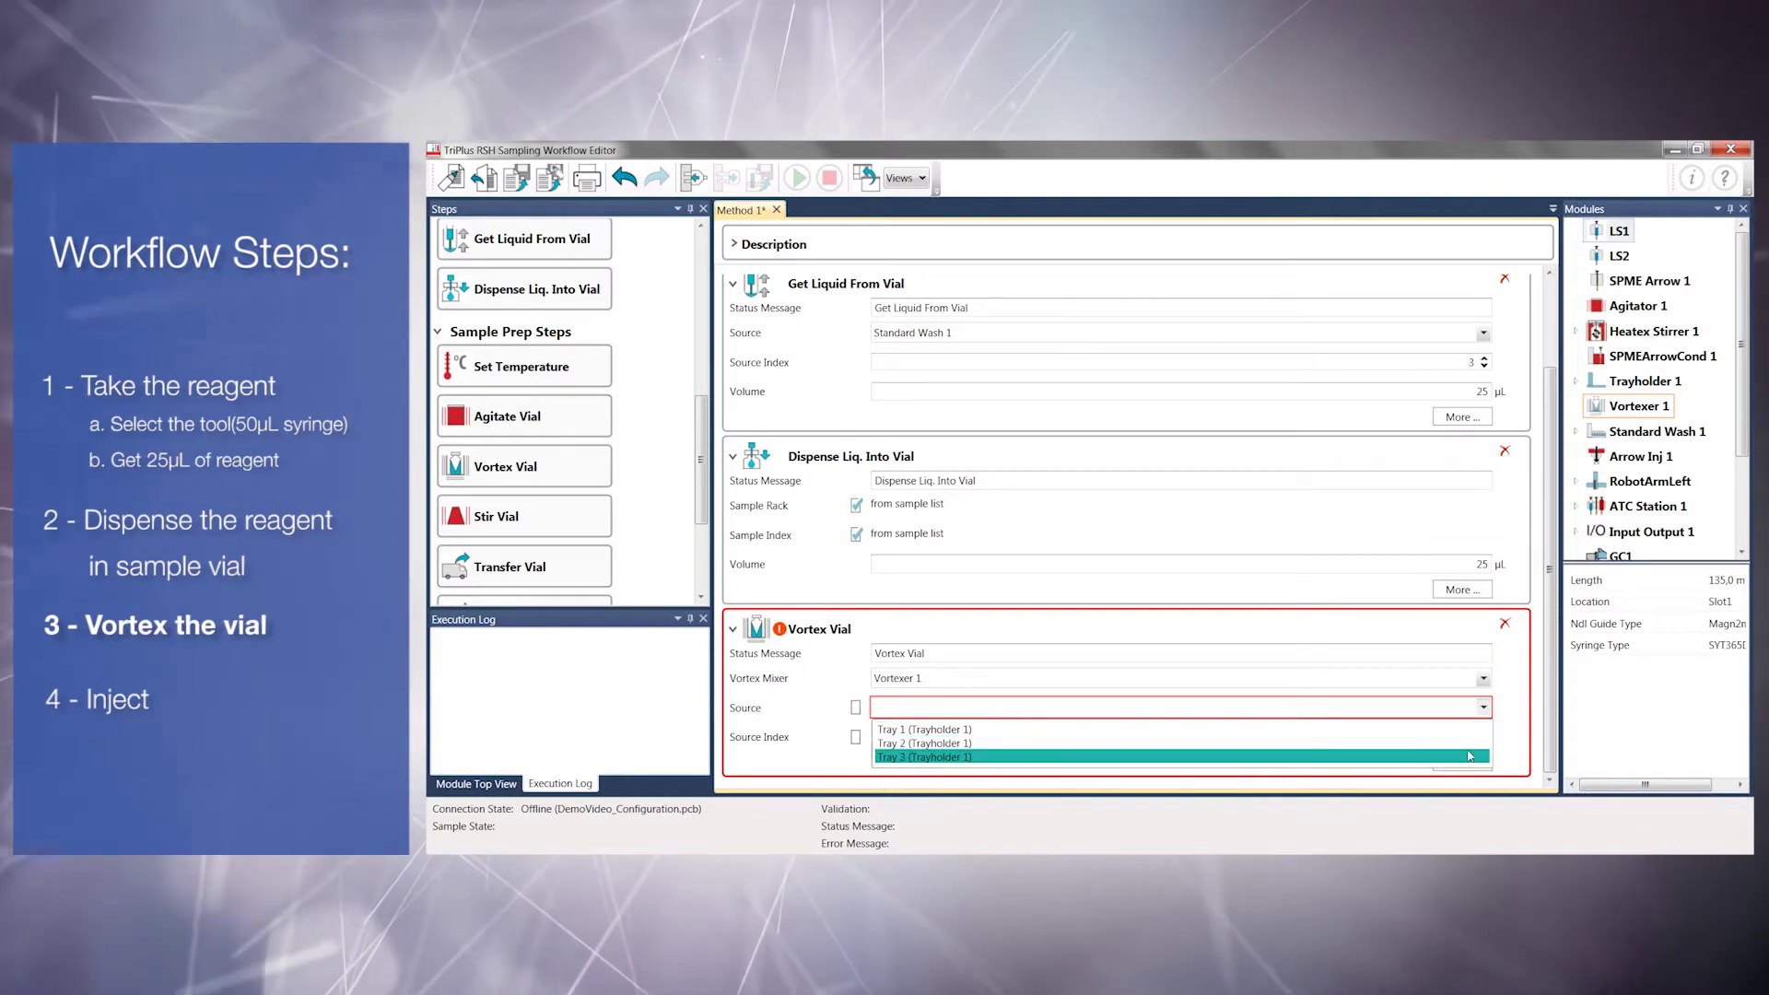
pyautogui.click(856, 709)
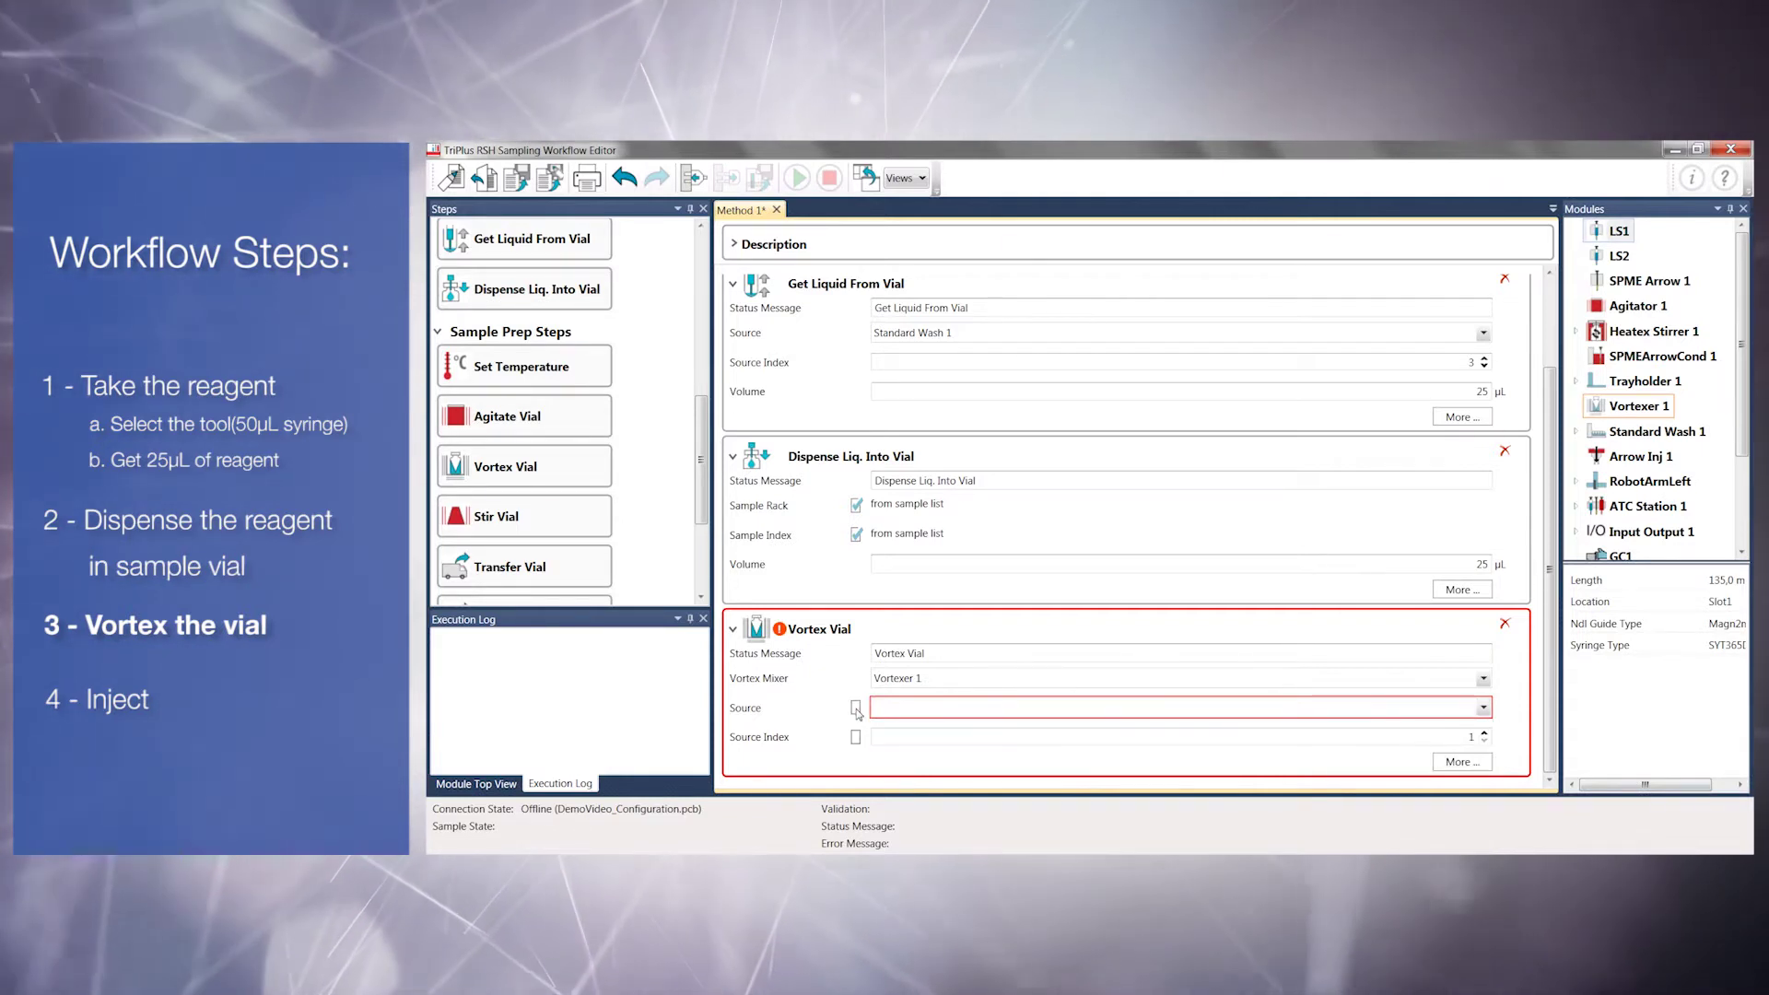
pyautogui.click(856, 708)
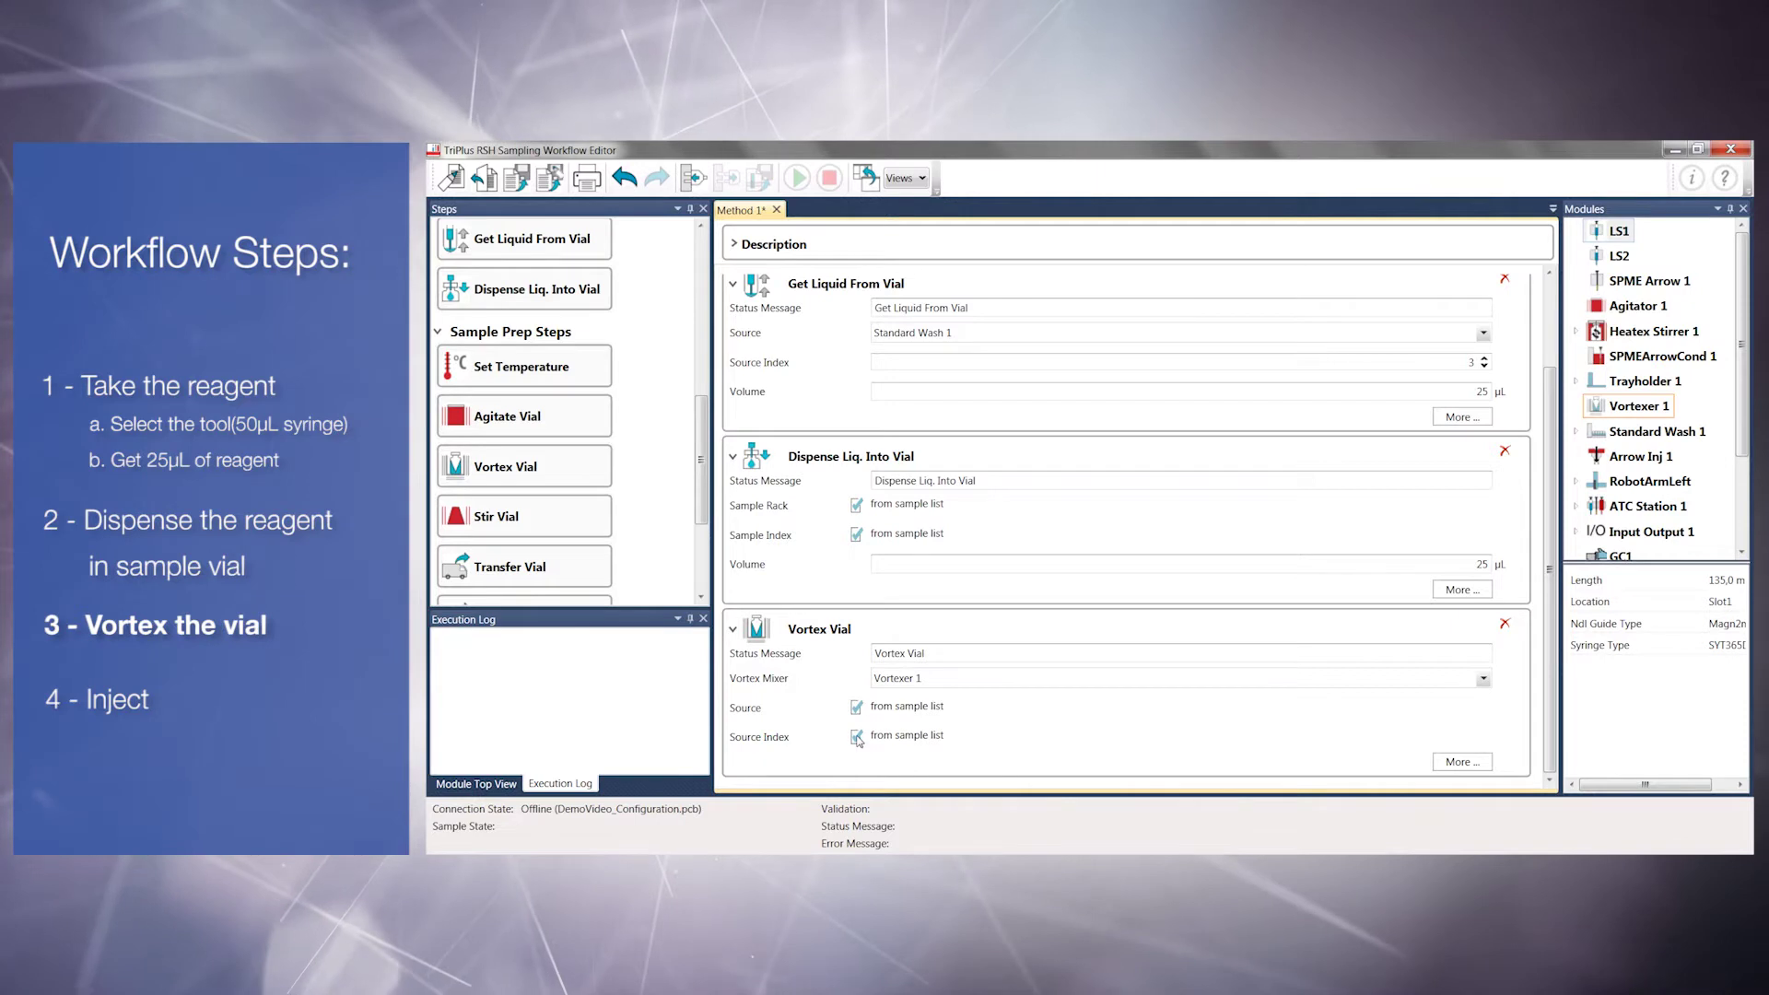
# - Set the vortexing speed to 600 rpm in the optional parameters
pyautogui.click(1442, 763)
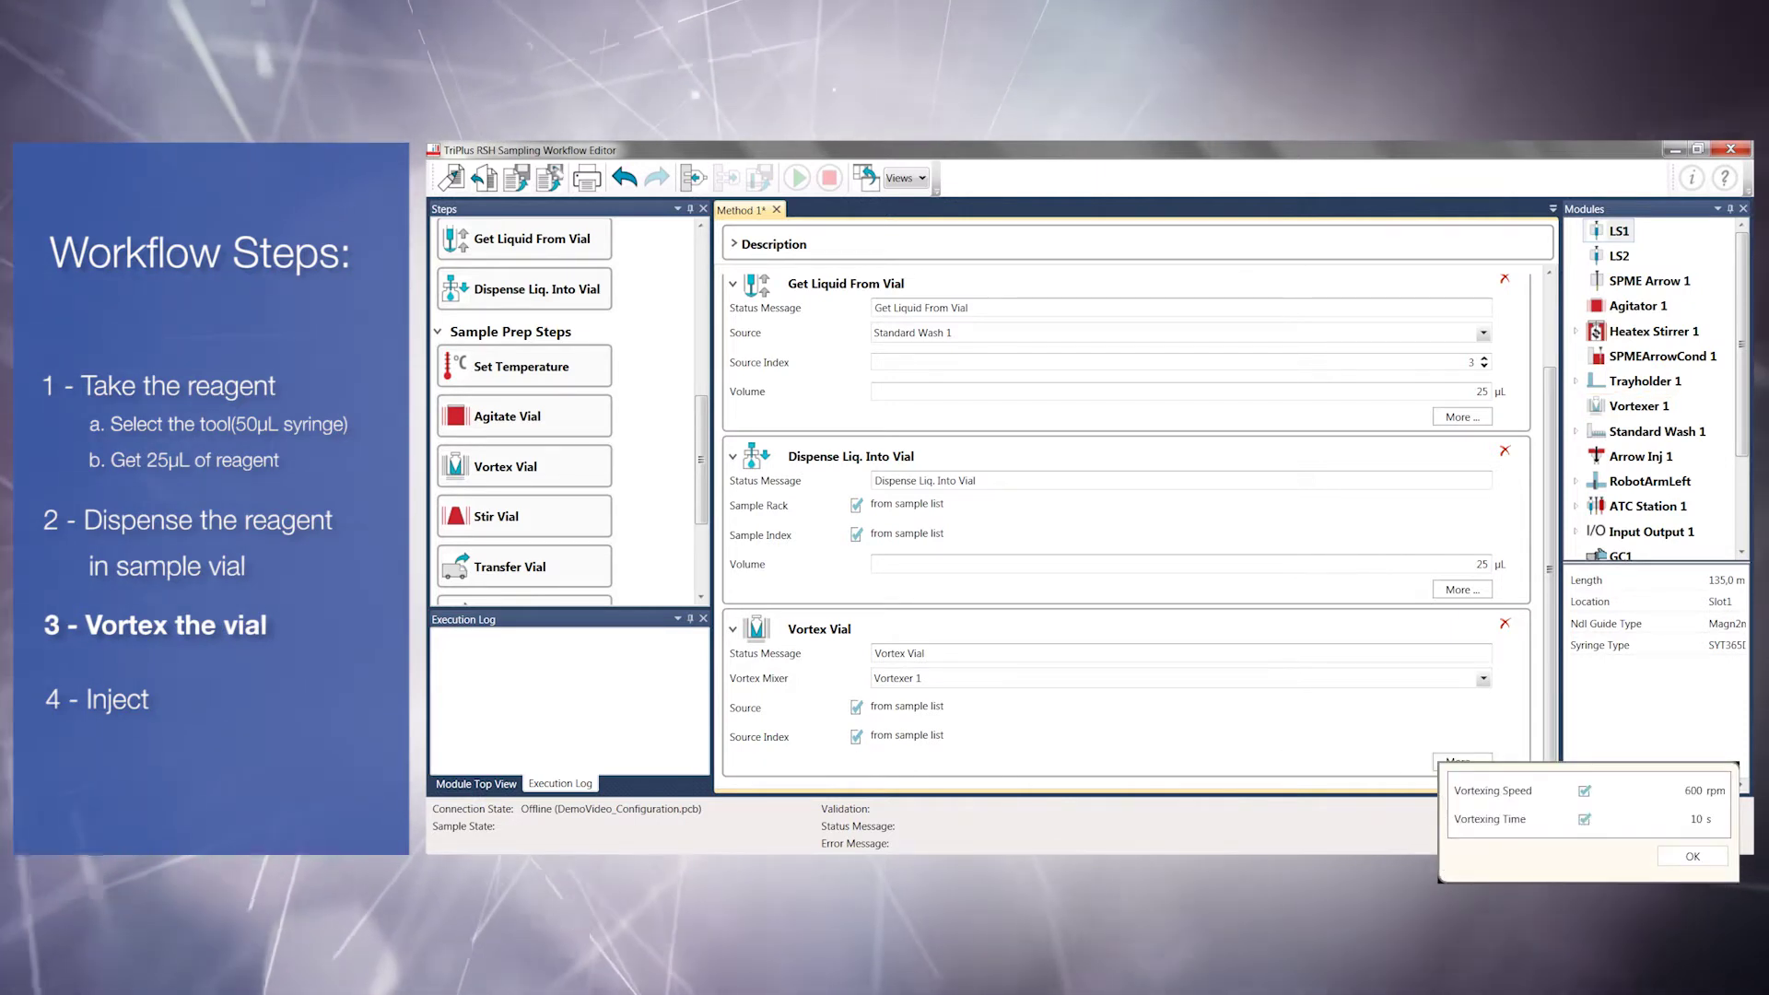
pyautogui.click(1584, 791)
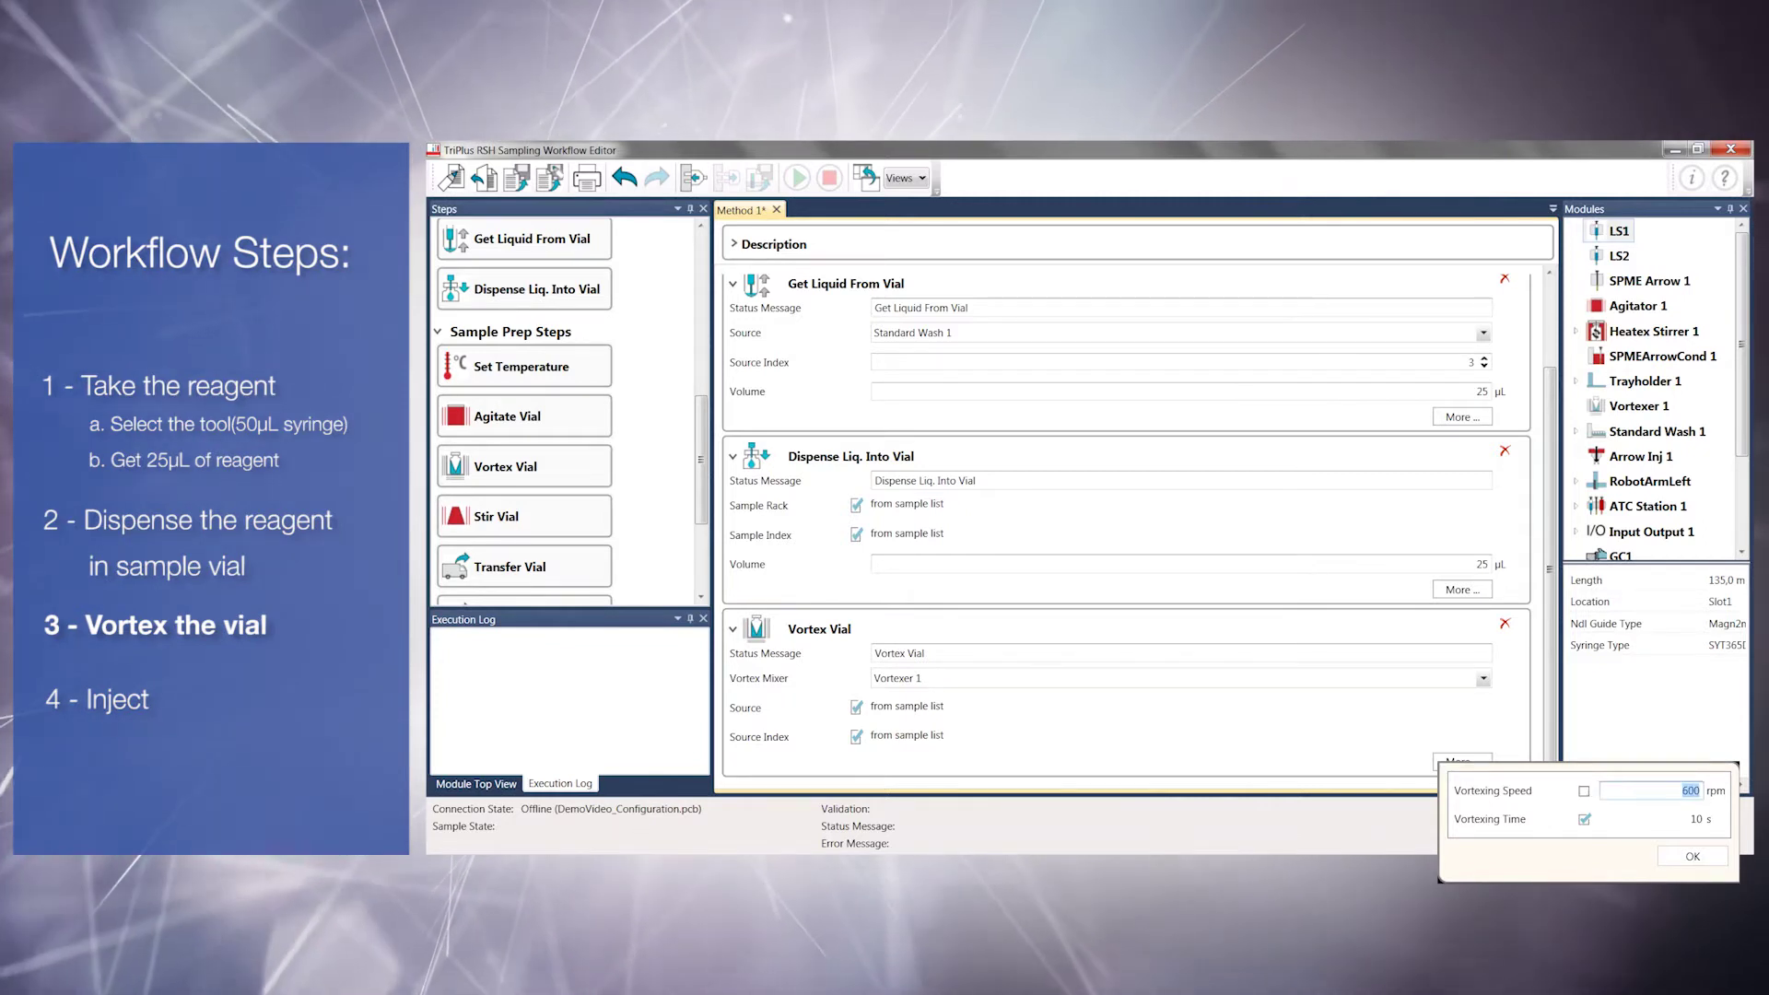
pyautogui.write('600')
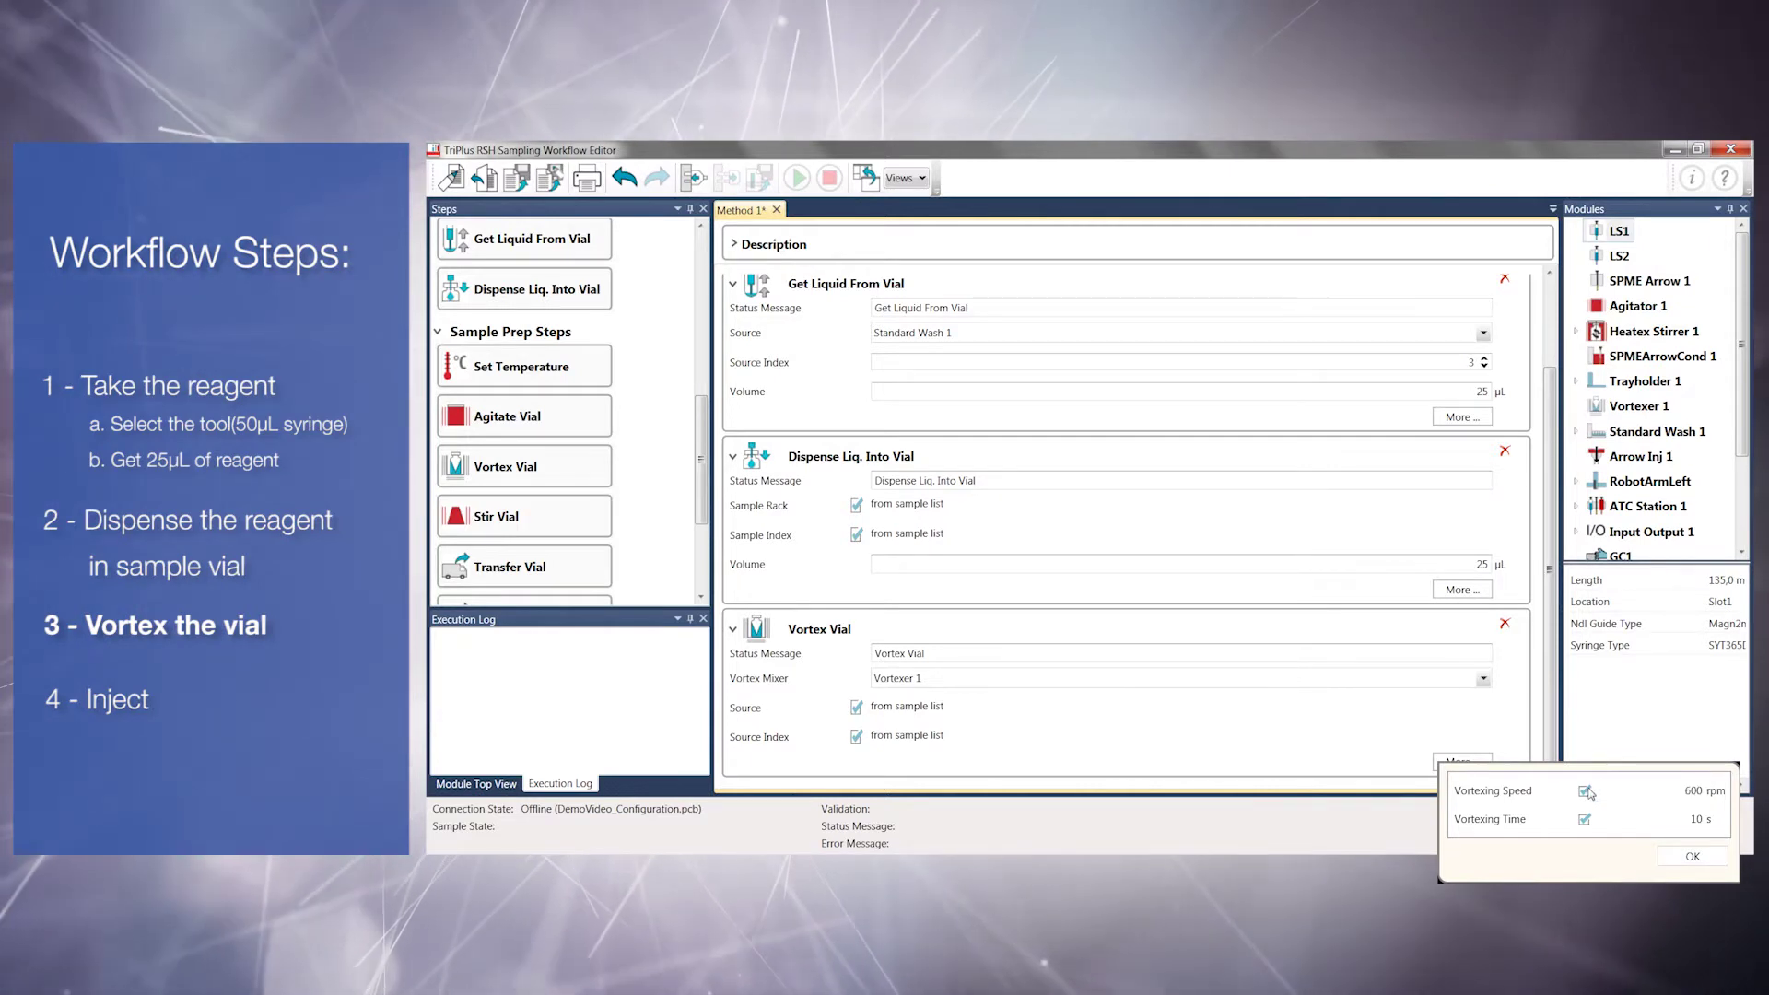
pyautogui.click(1693, 856)
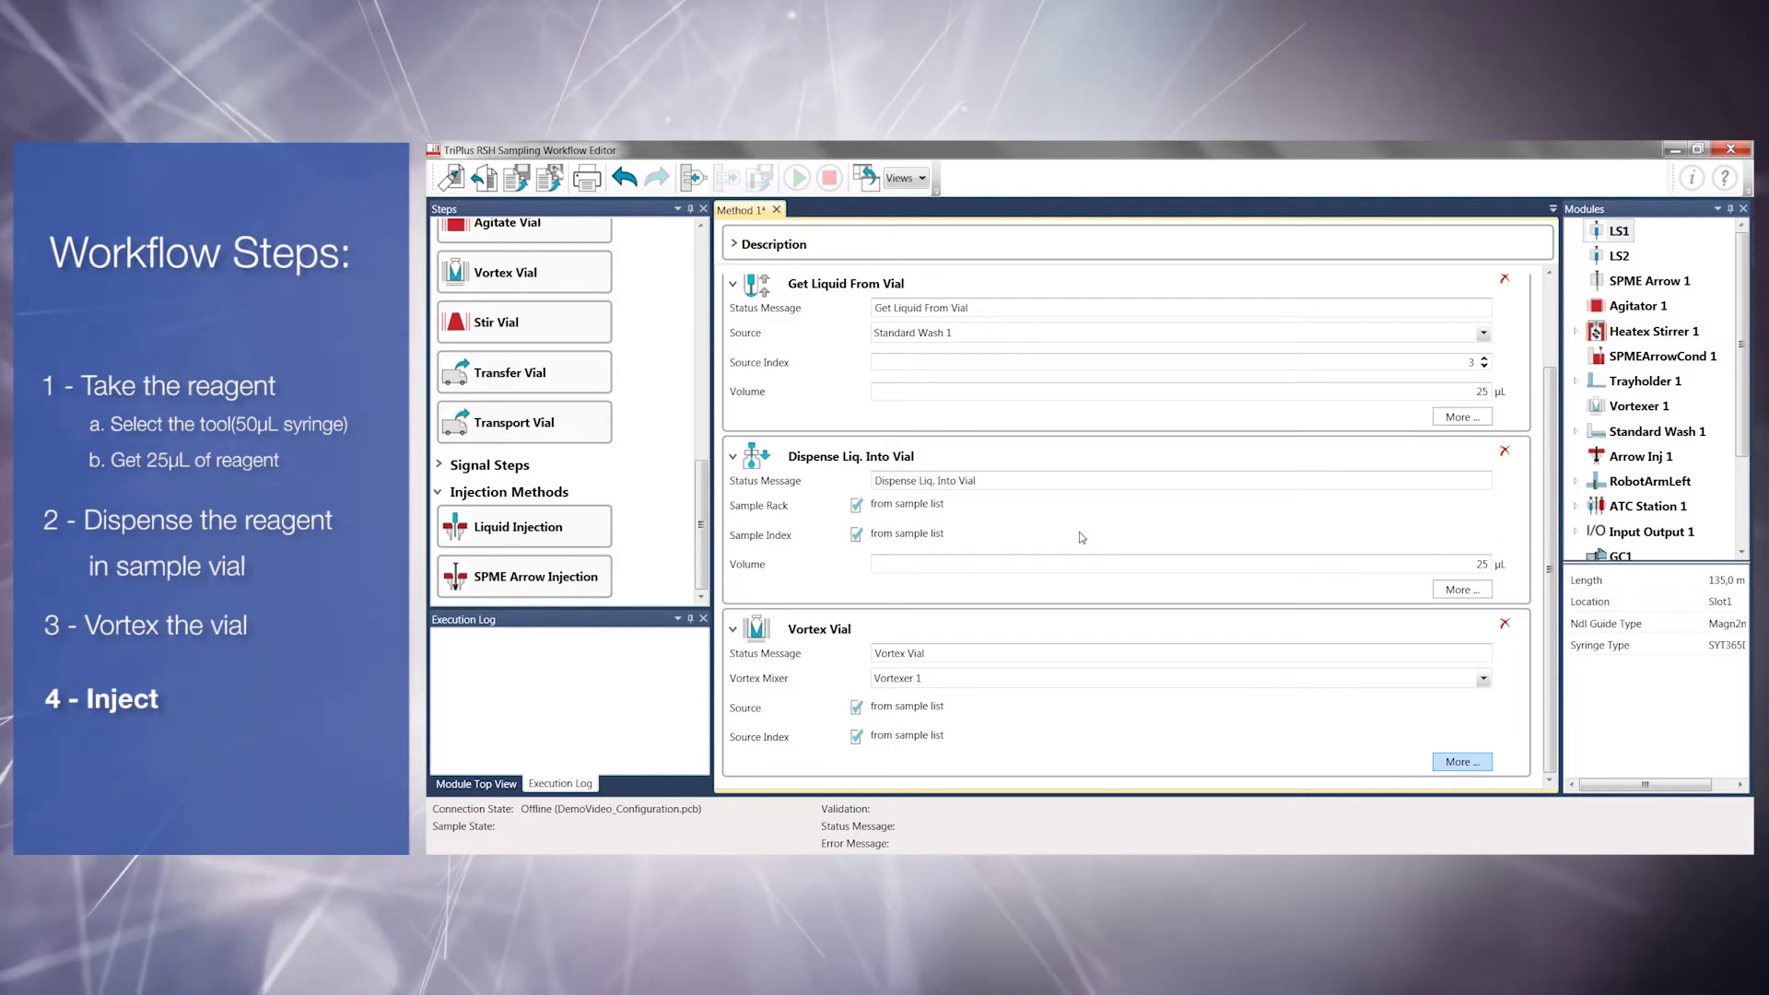
# - Add a Liquid Injection step using LS1, with rack and index from the sample list
pyautogui.moveTo(581, 534); pyautogui.dragTo(789, 757)
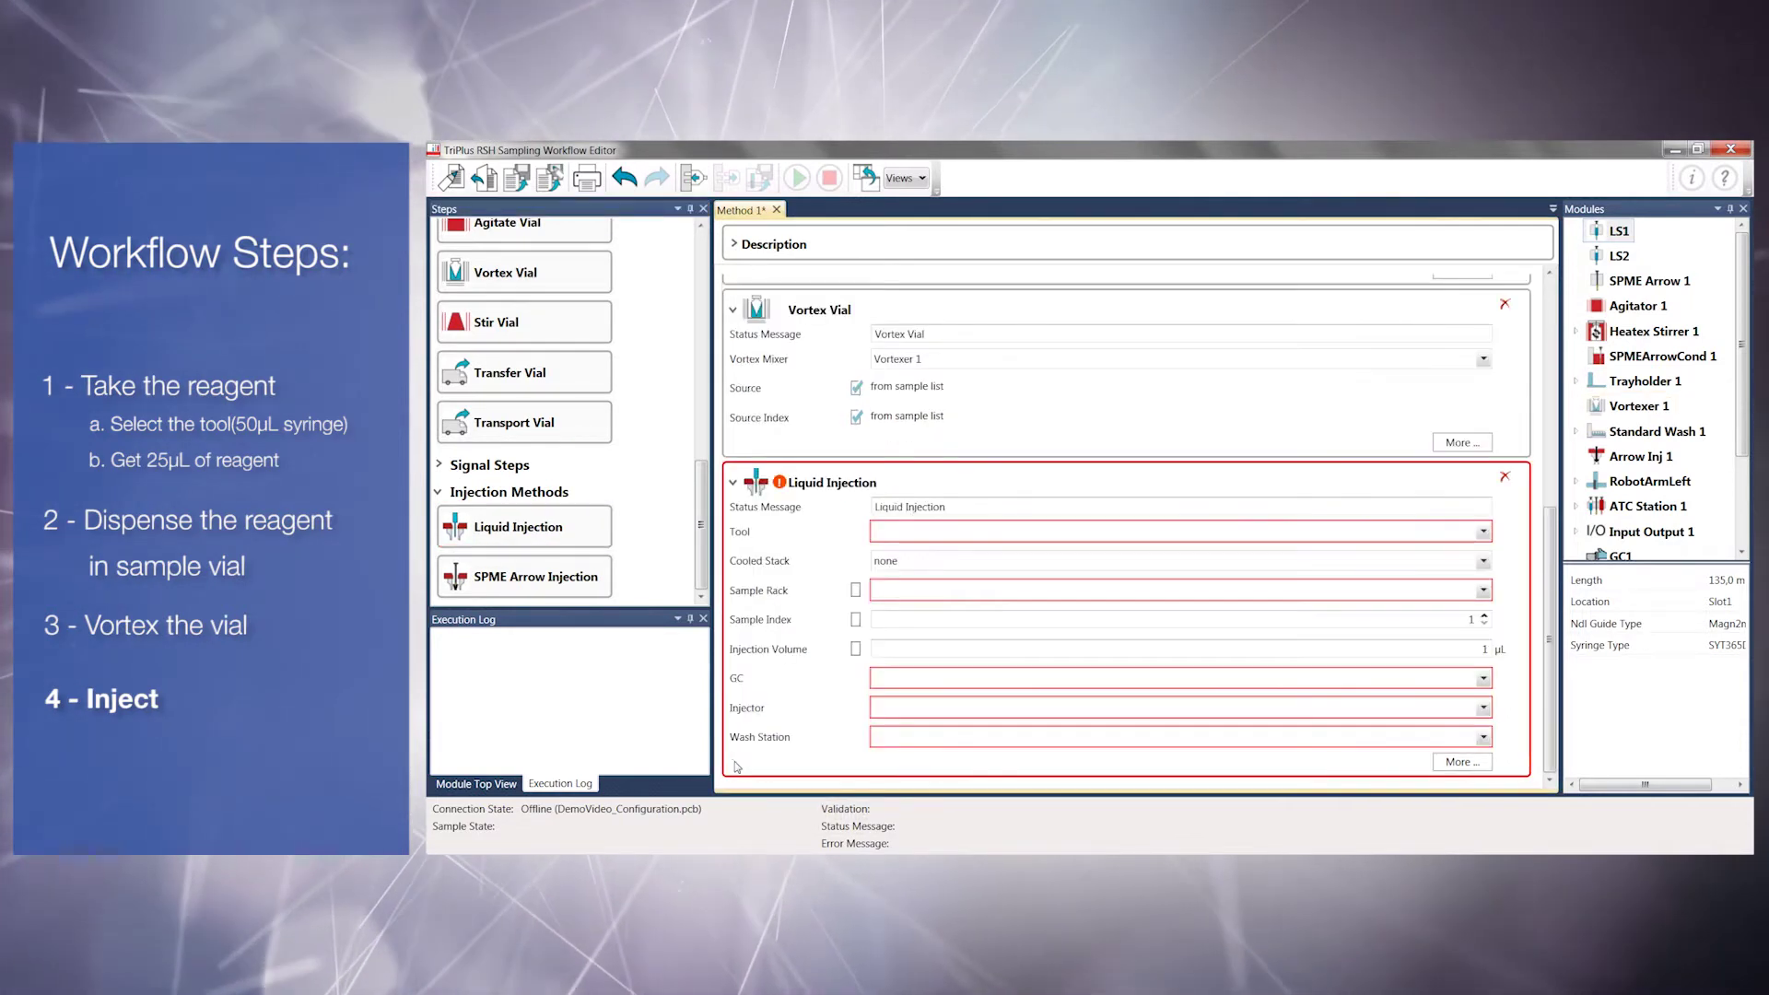
pyautogui.click(1471, 533)
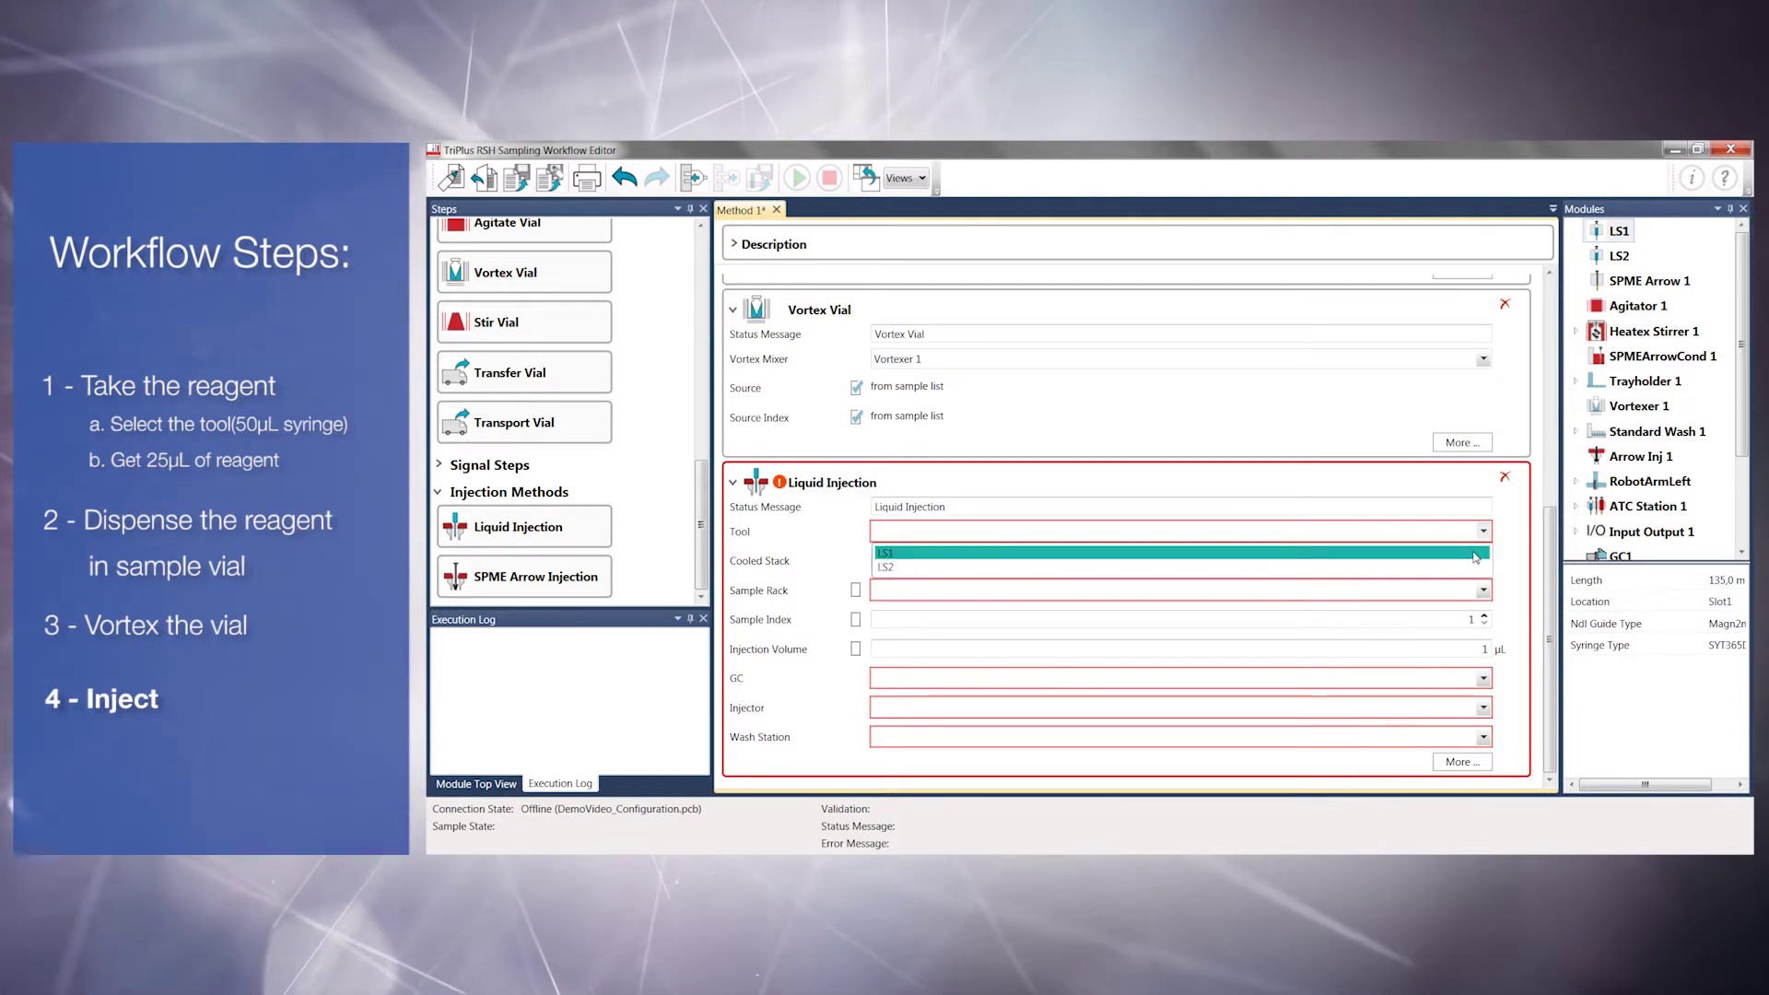
pyautogui.click(1475, 554)
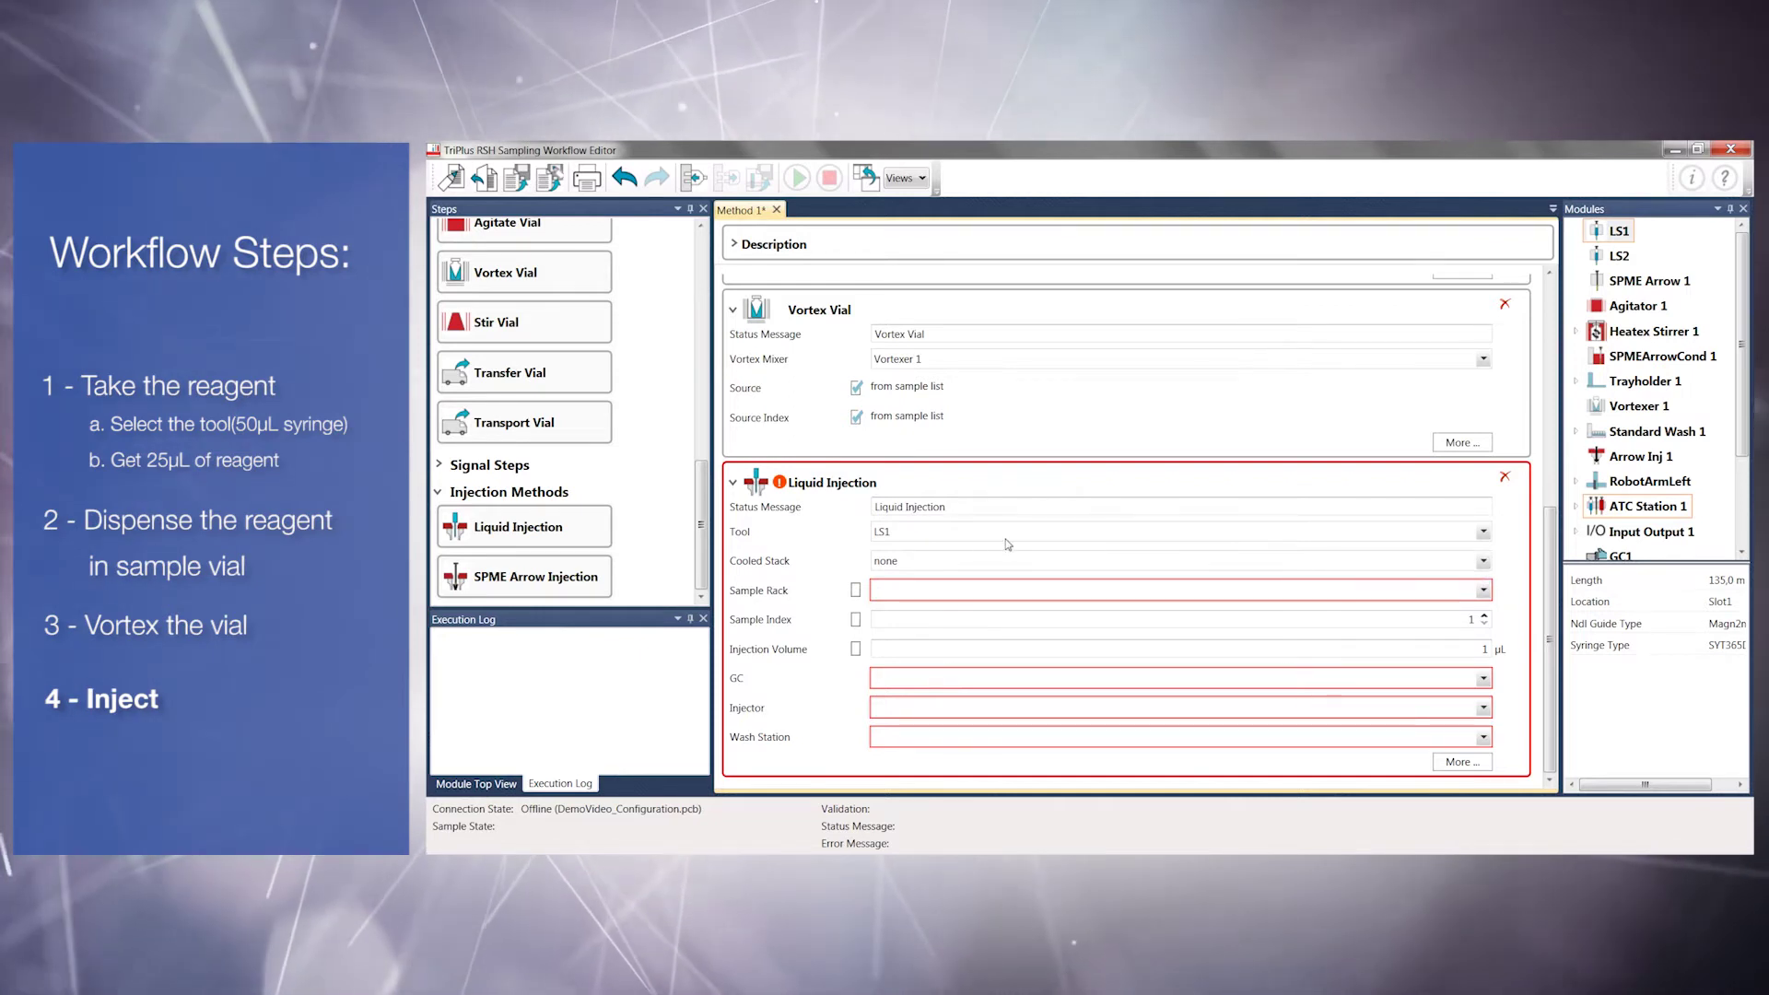
pyautogui.click(856, 591)
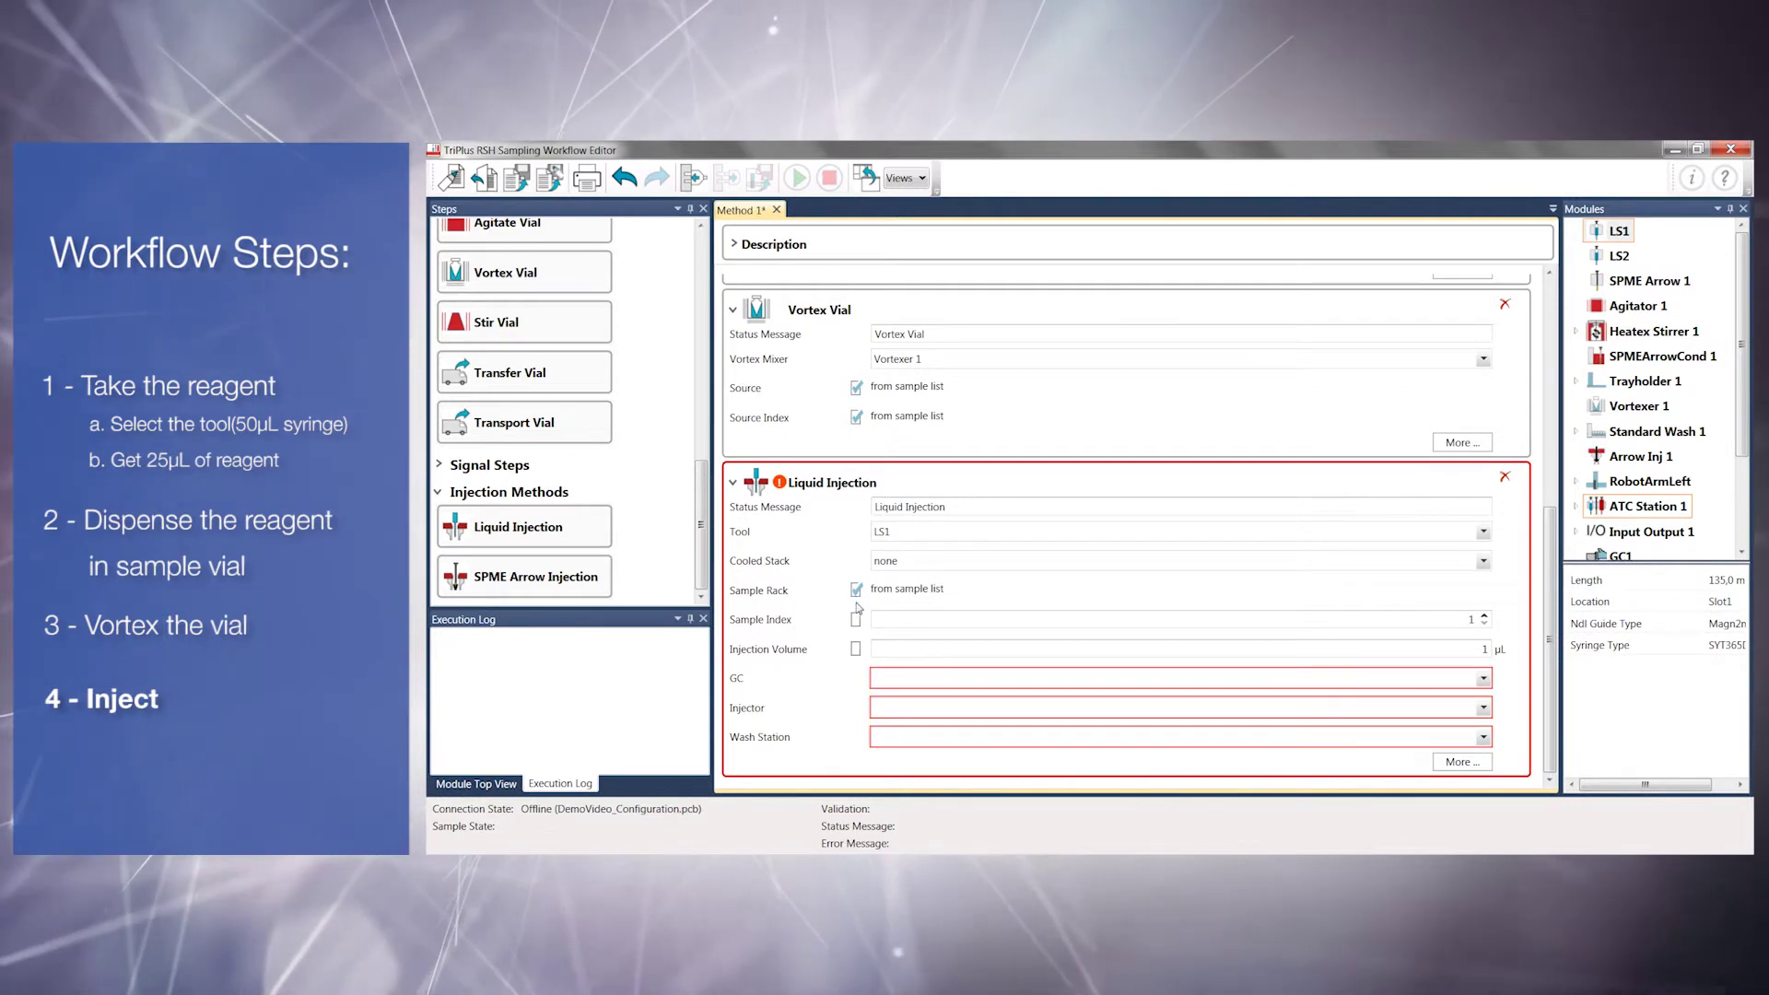
pyautogui.click(856, 619)
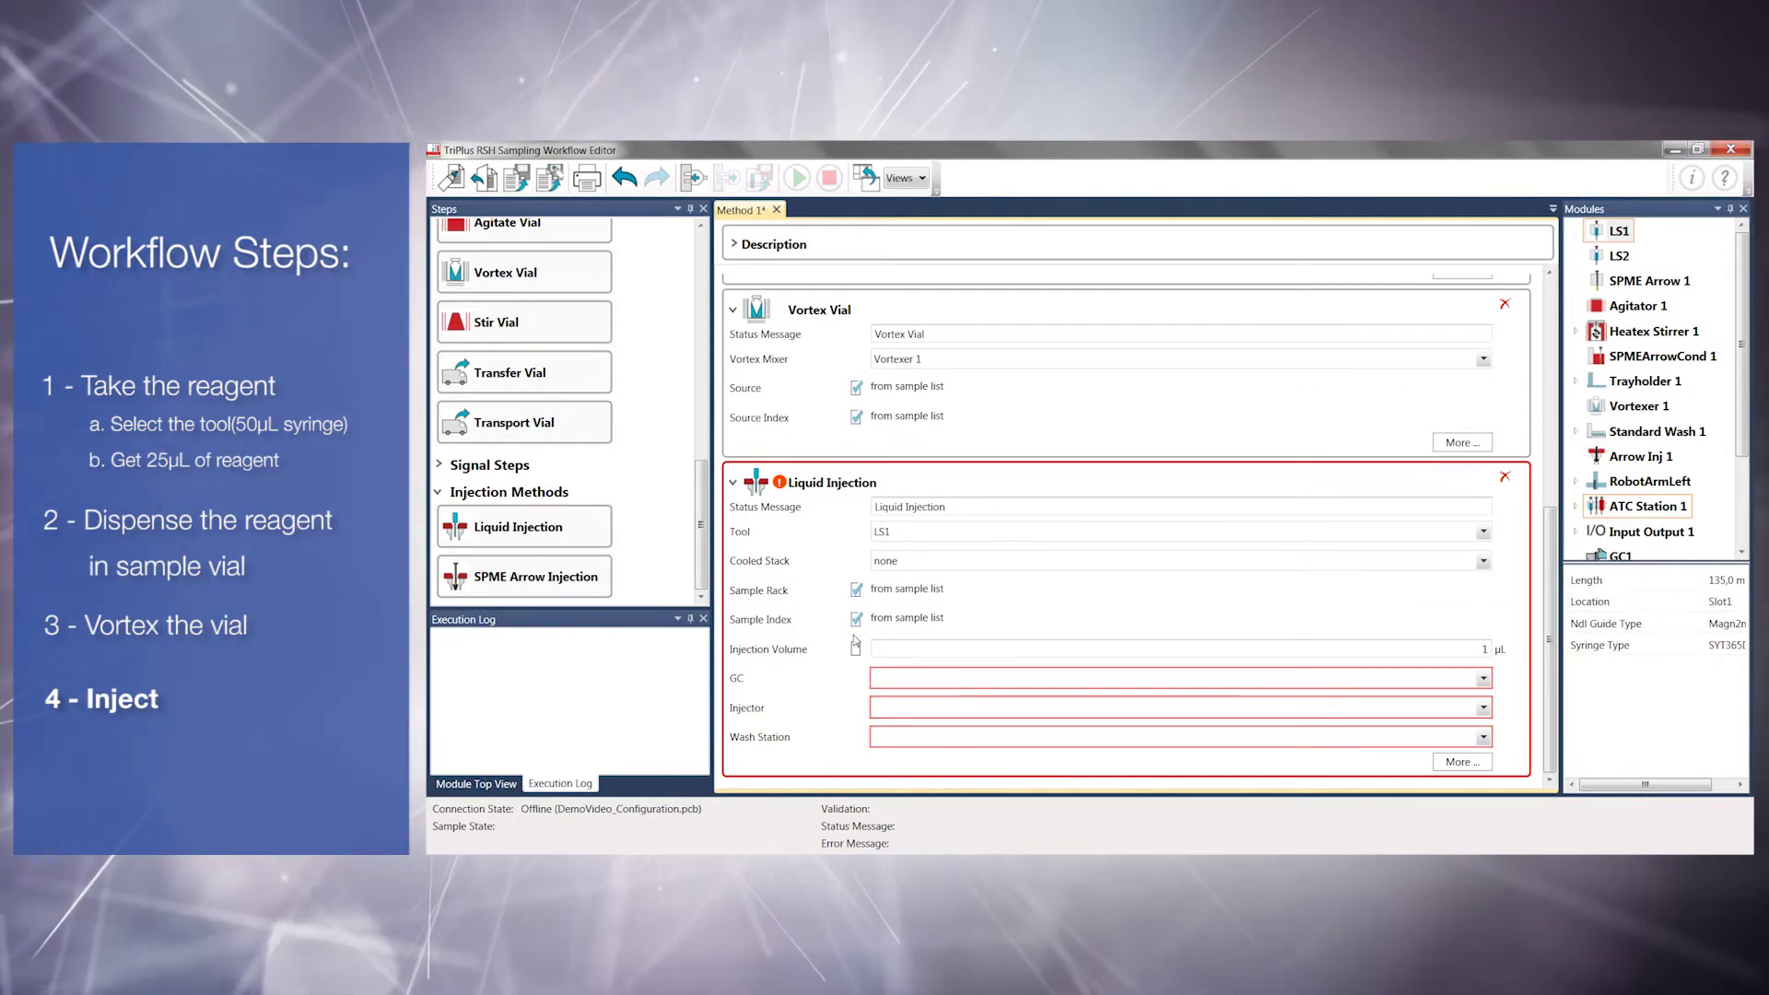
# - Choose GC1, Arrow Inj 1 and Standard Wash 1 for the injection
pyautogui.click(1483, 679)
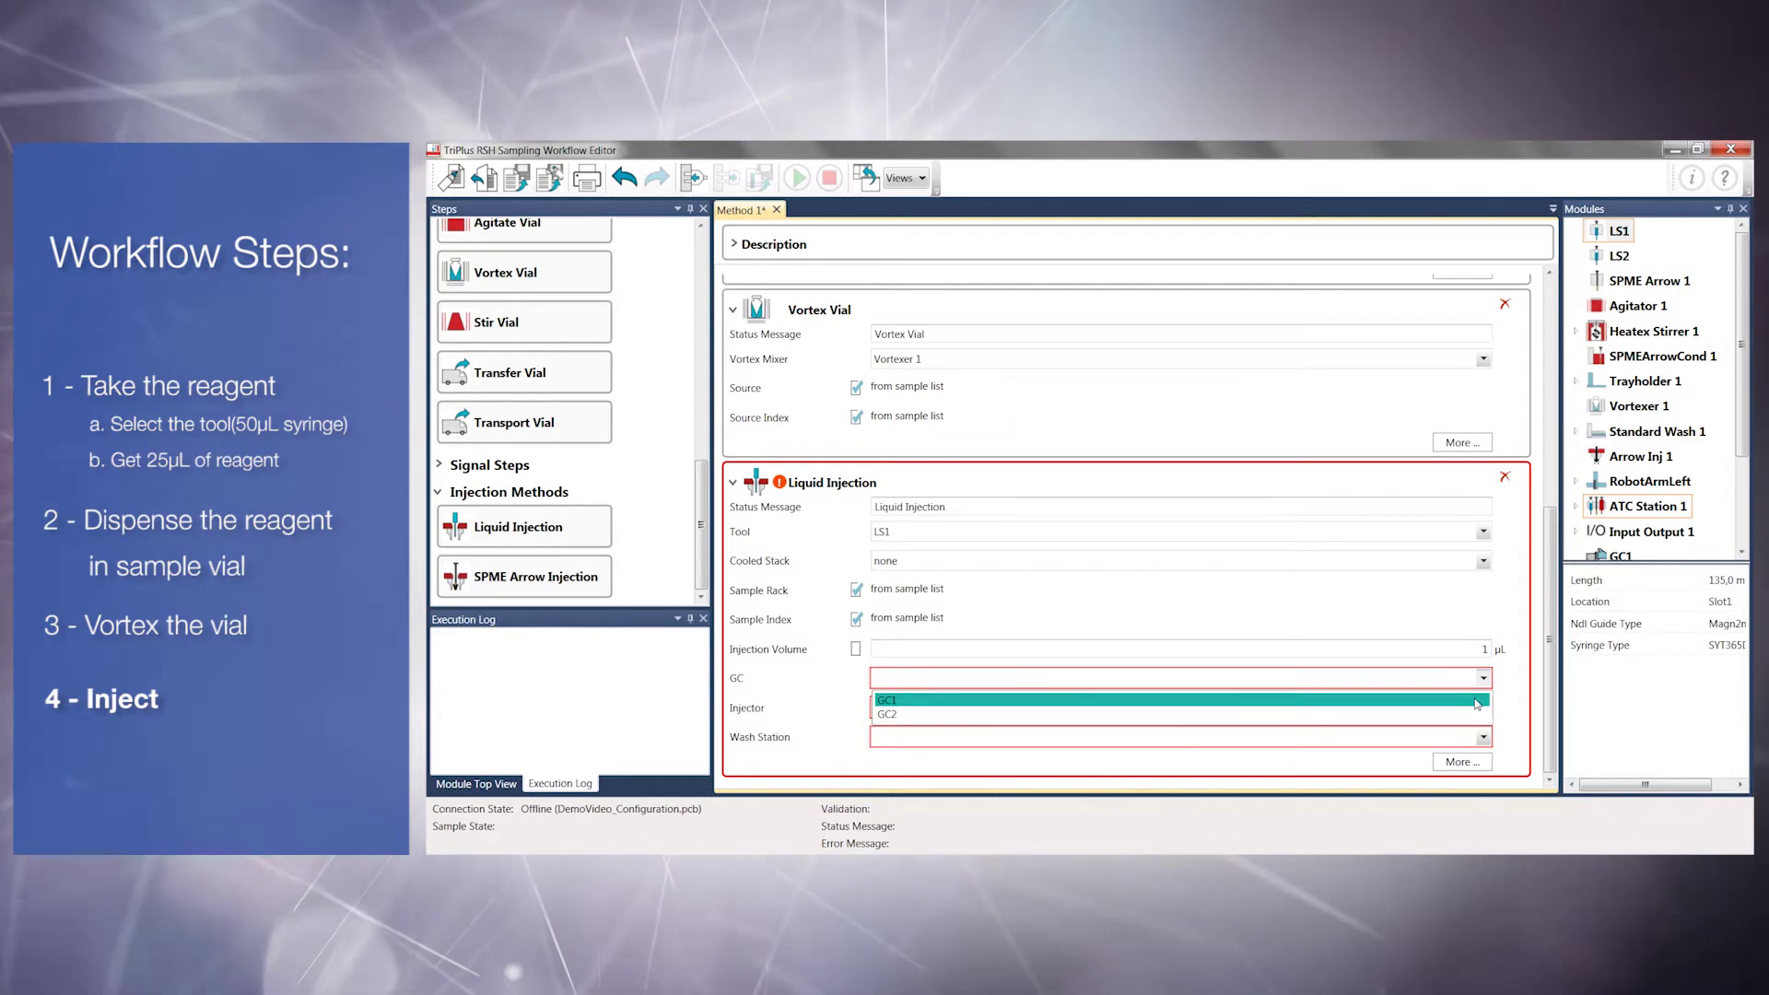
pyautogui.click(1477, 701)
pyautogui.click(1483, 708)
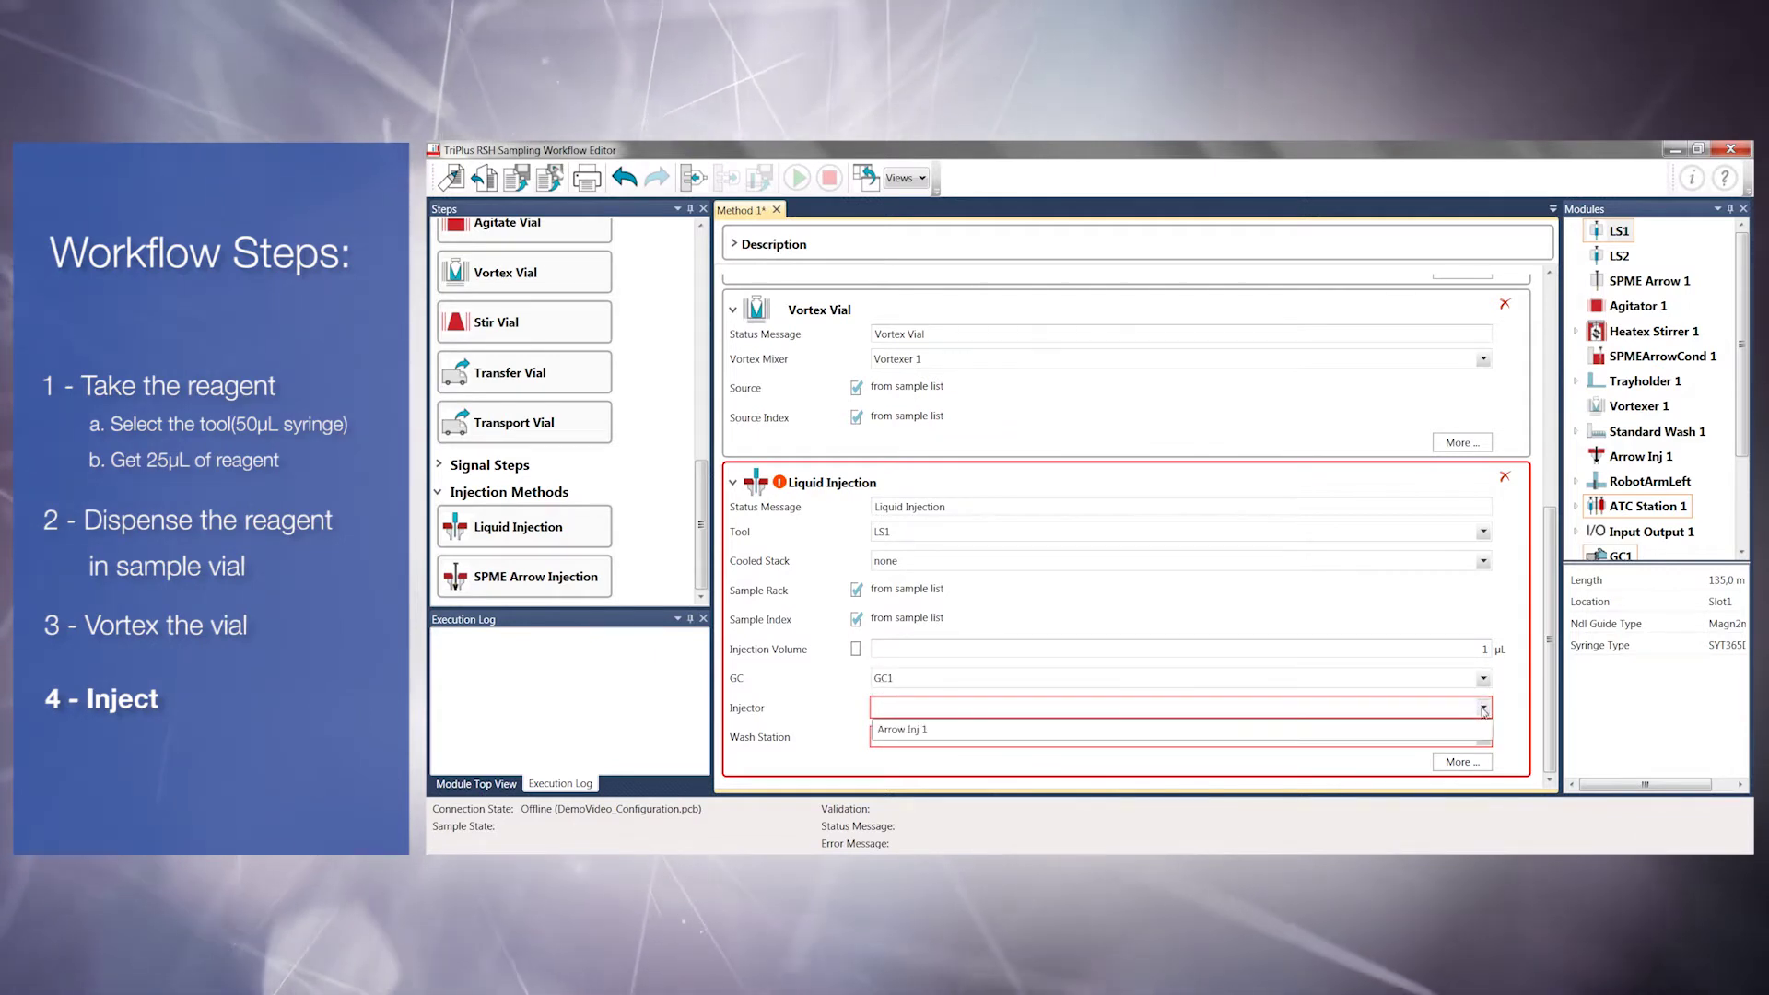
pyautogui.click(1482, 730)
pyautogui.click(1483, 737)
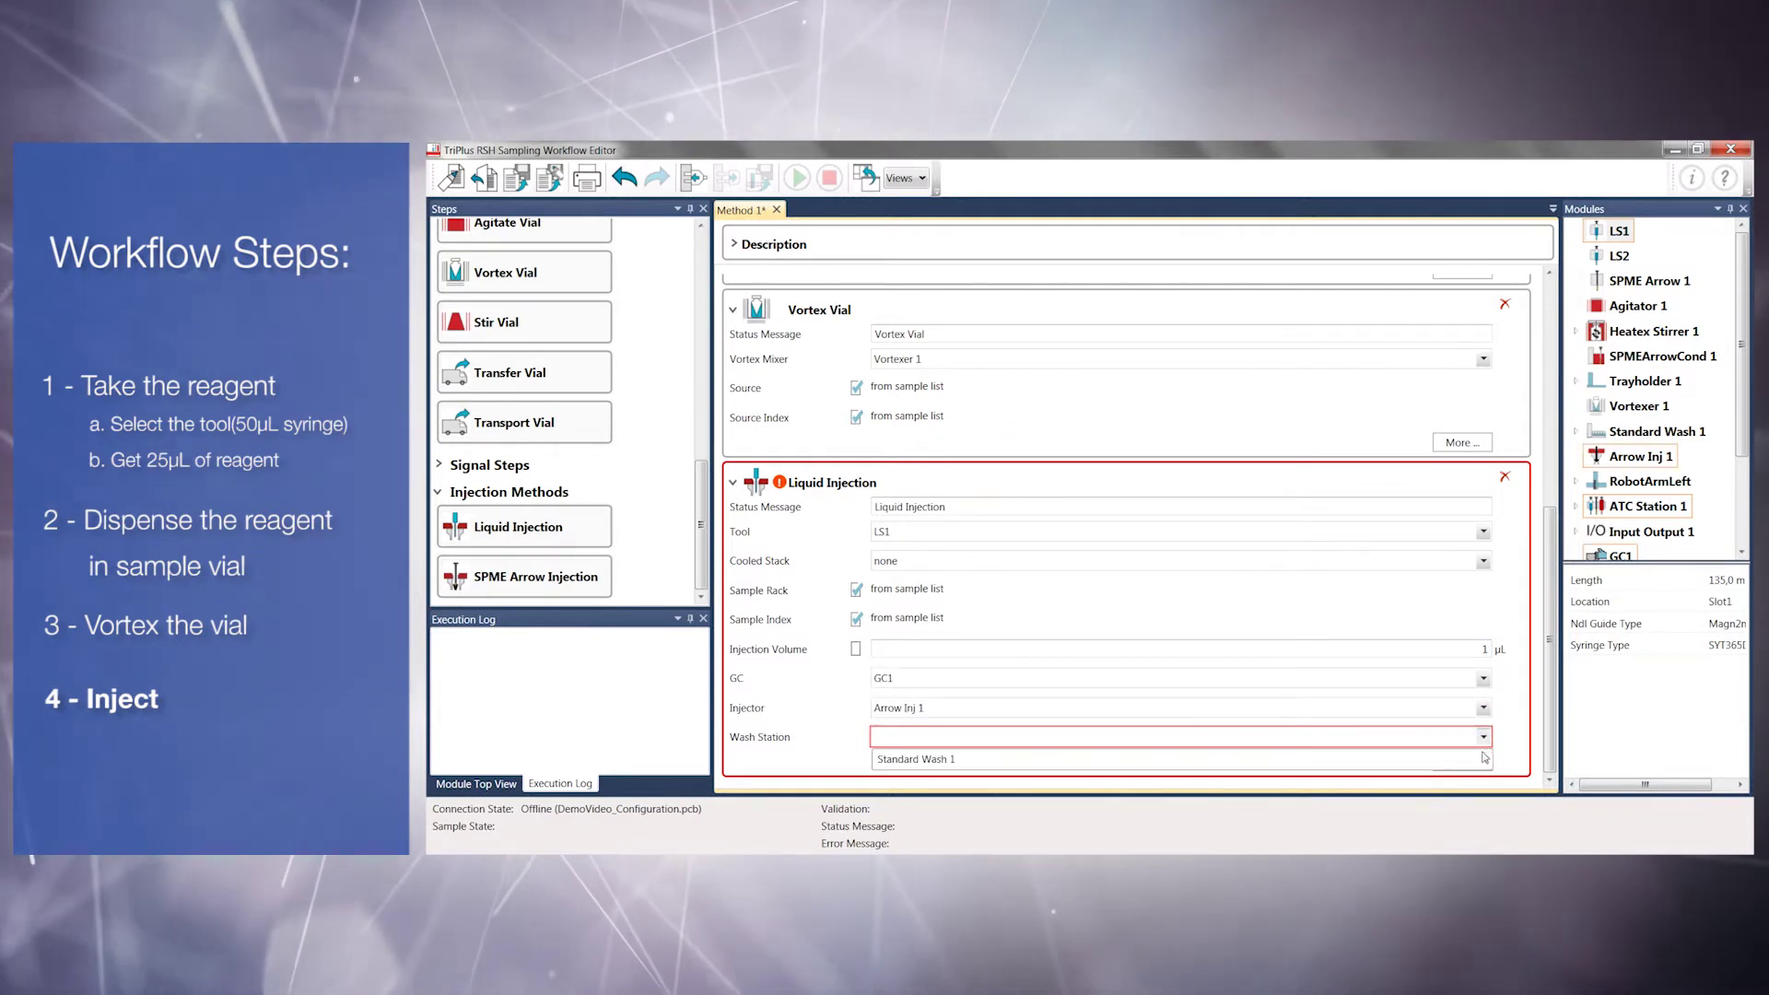
pyautogui.click(1484, 758)
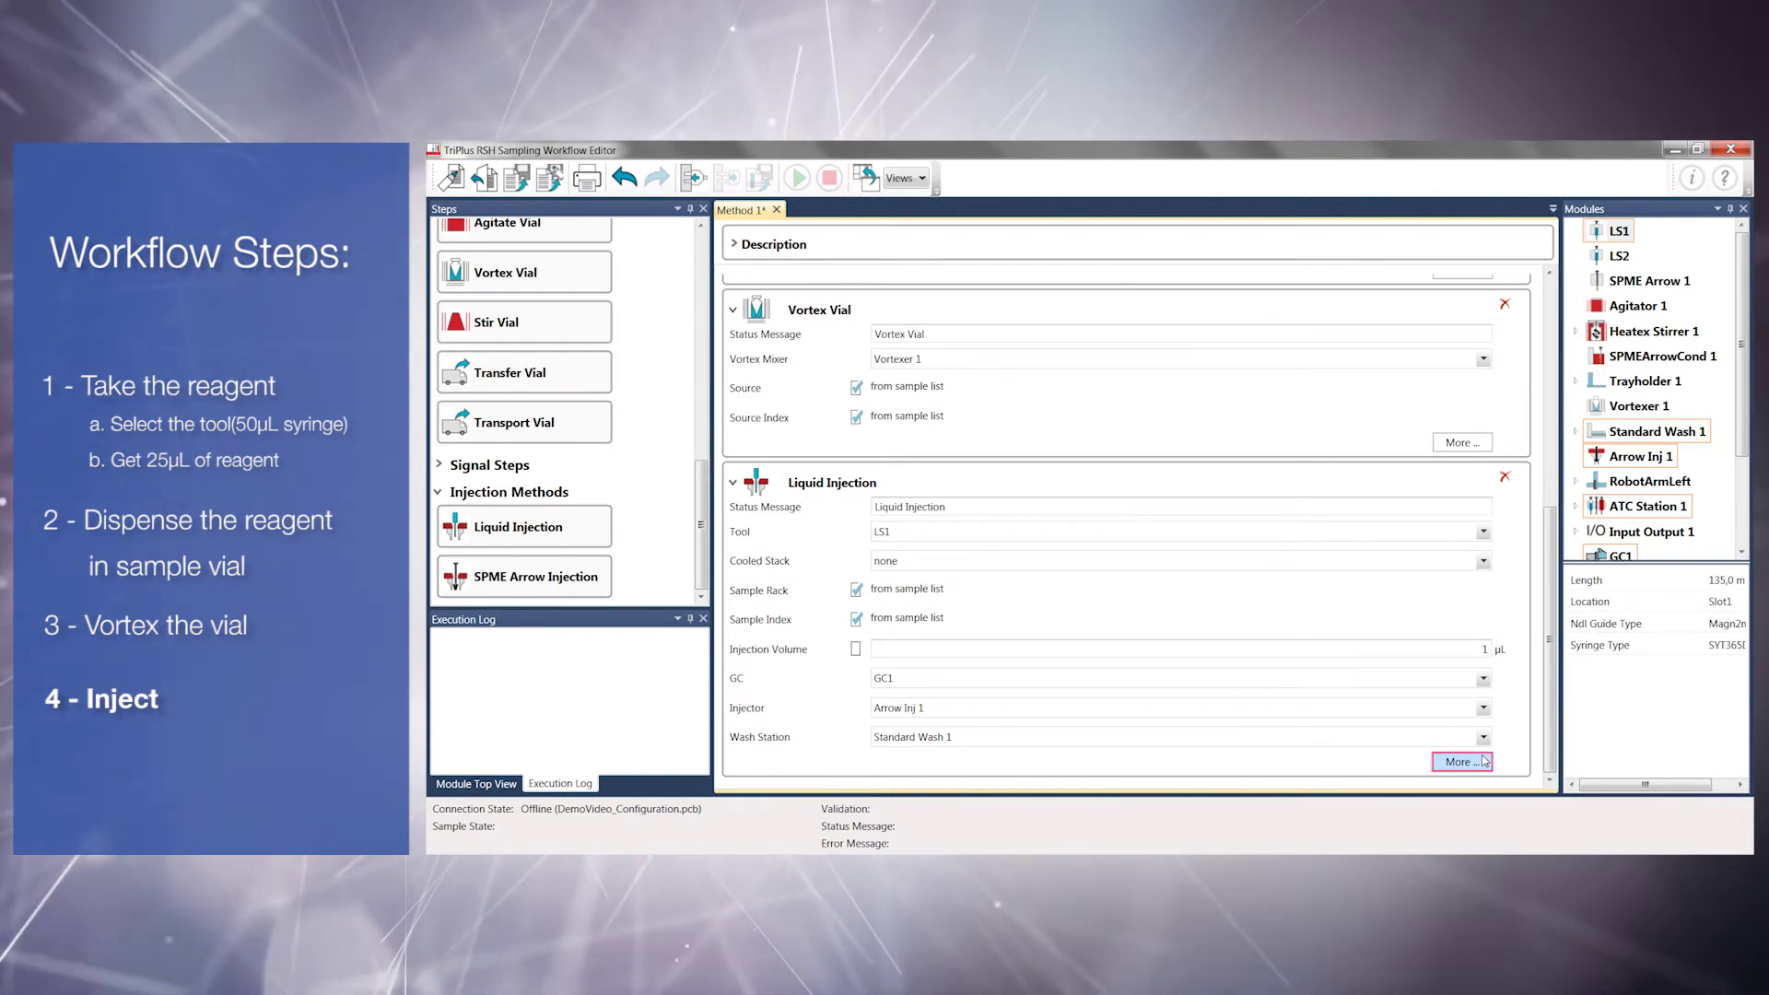
pyautogui.click(1483, 761)
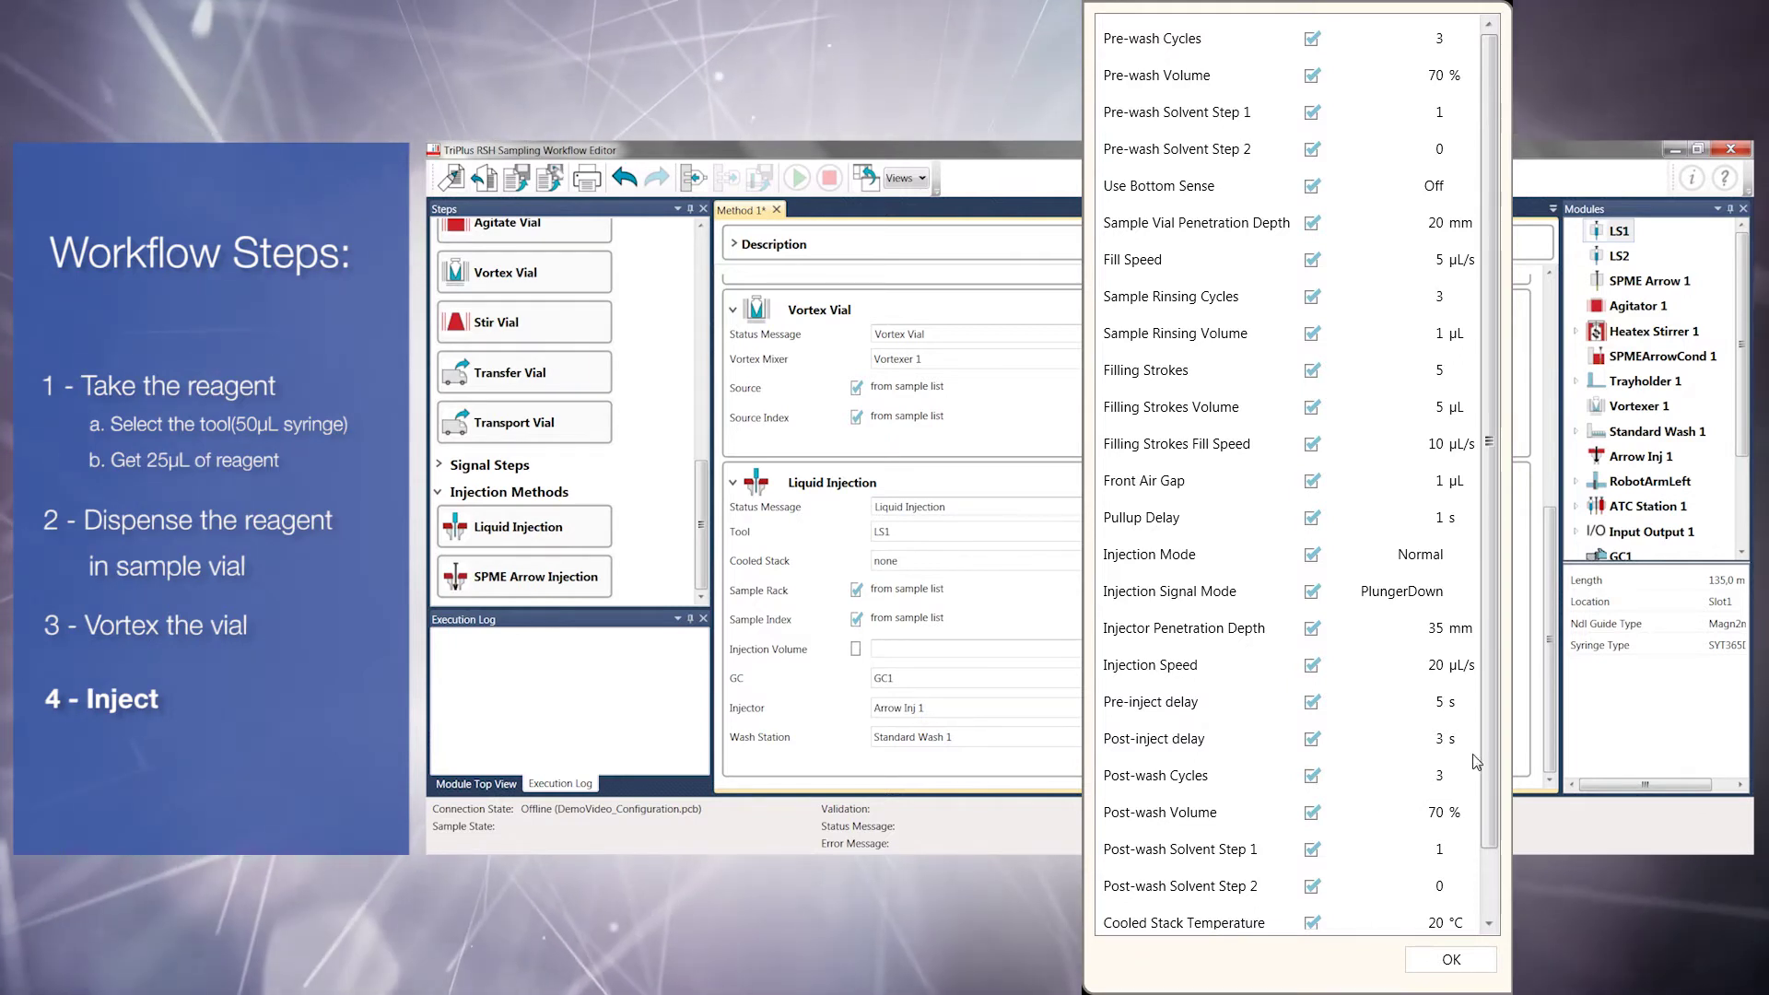
pyautogui.moveTo(1491, 755); pyautogui.dragTo(1494, 829)
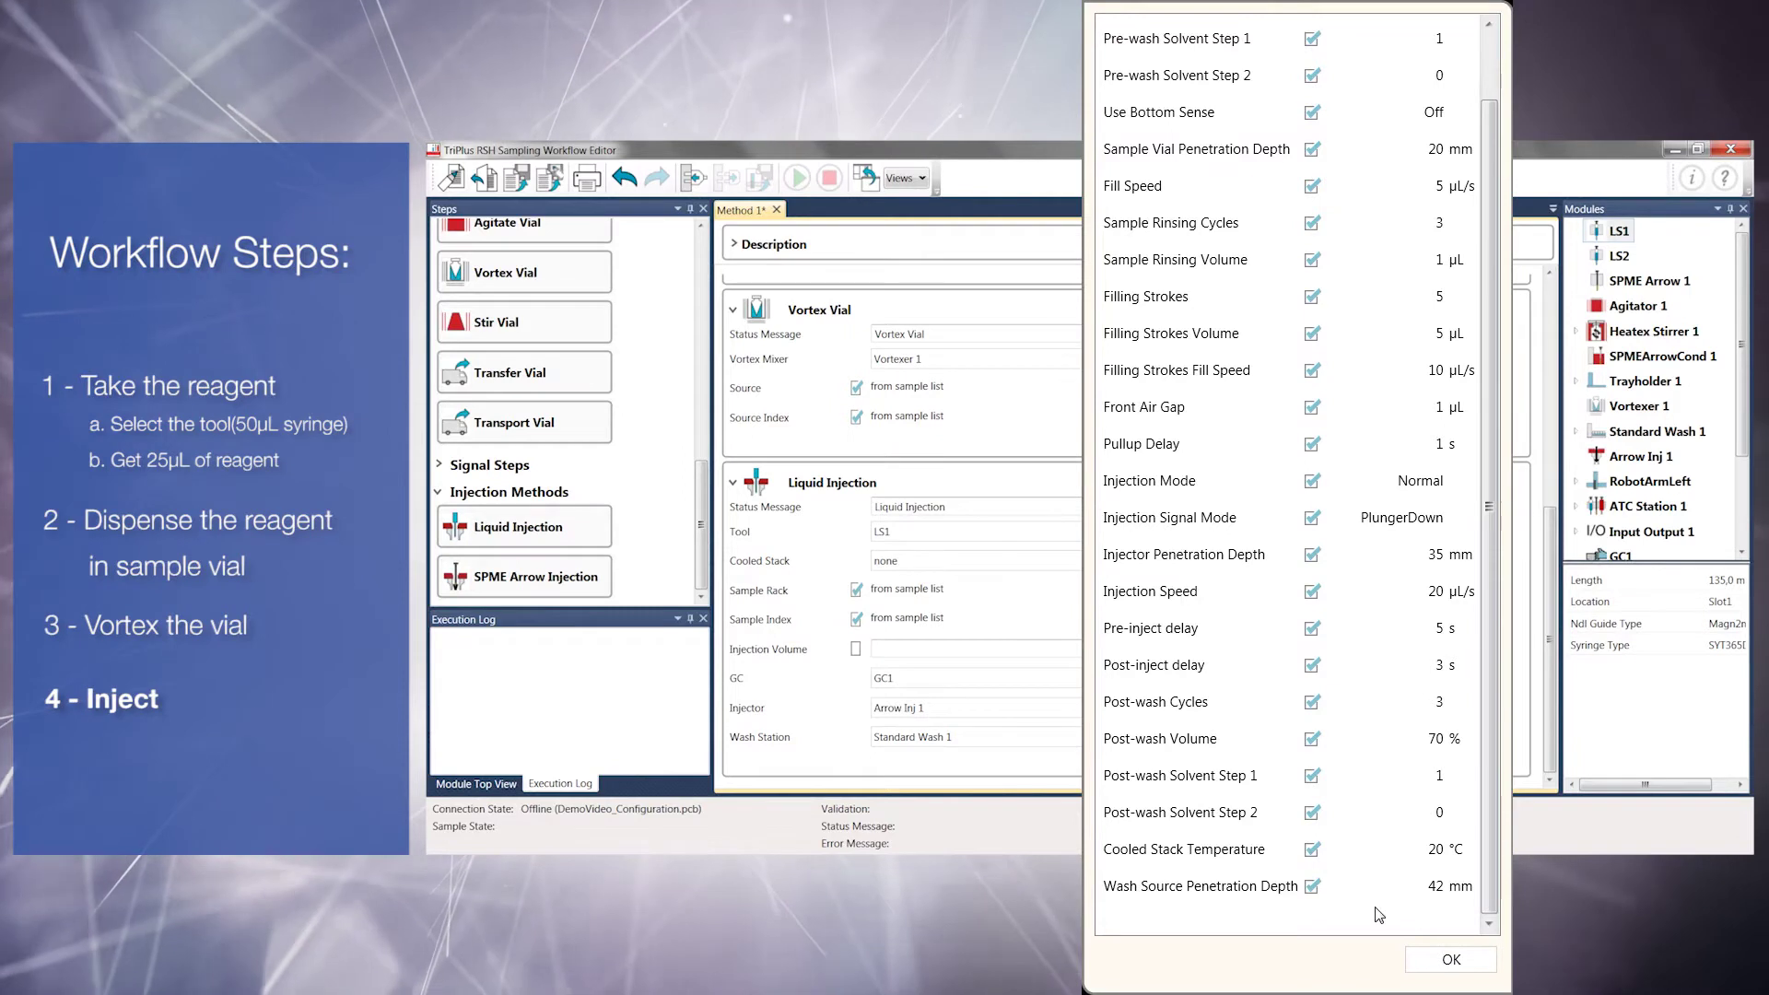
pyautogui.click(1429, 962)
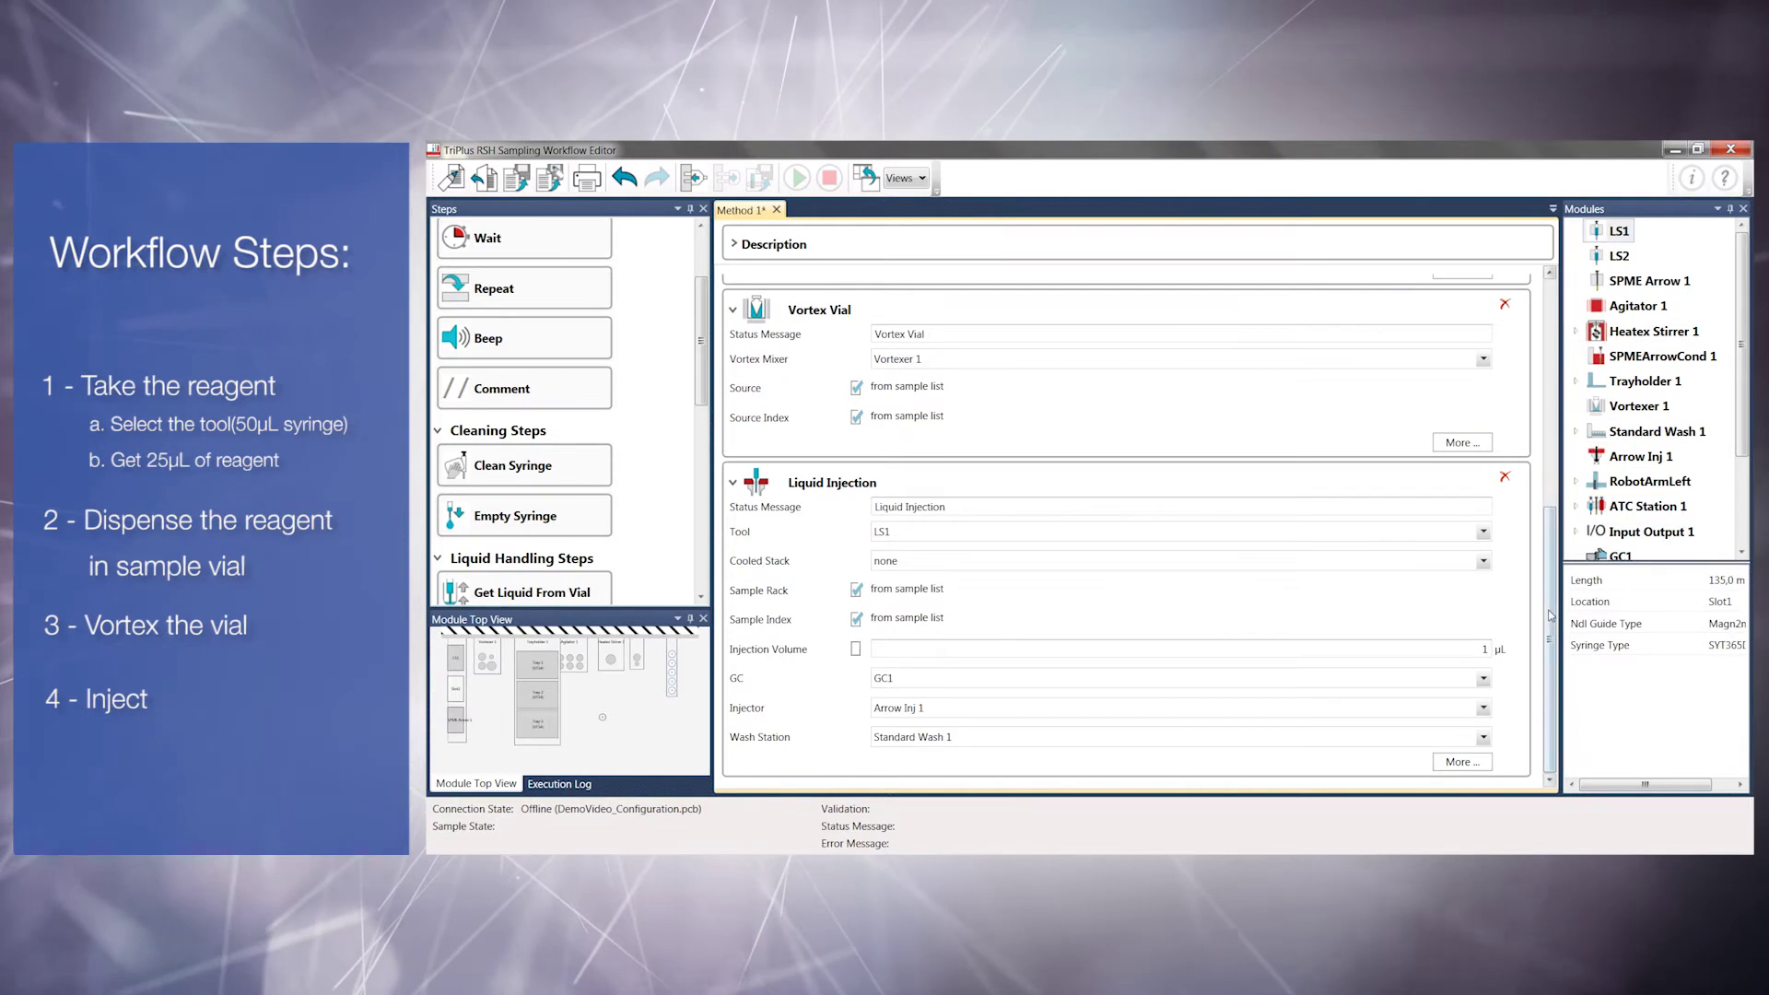
# - Insert a Clean Syringe step directly above the Vortex Vial step
pyautogui.moveTo(1552, 614); pyautogui.dragTo(1556, 371)
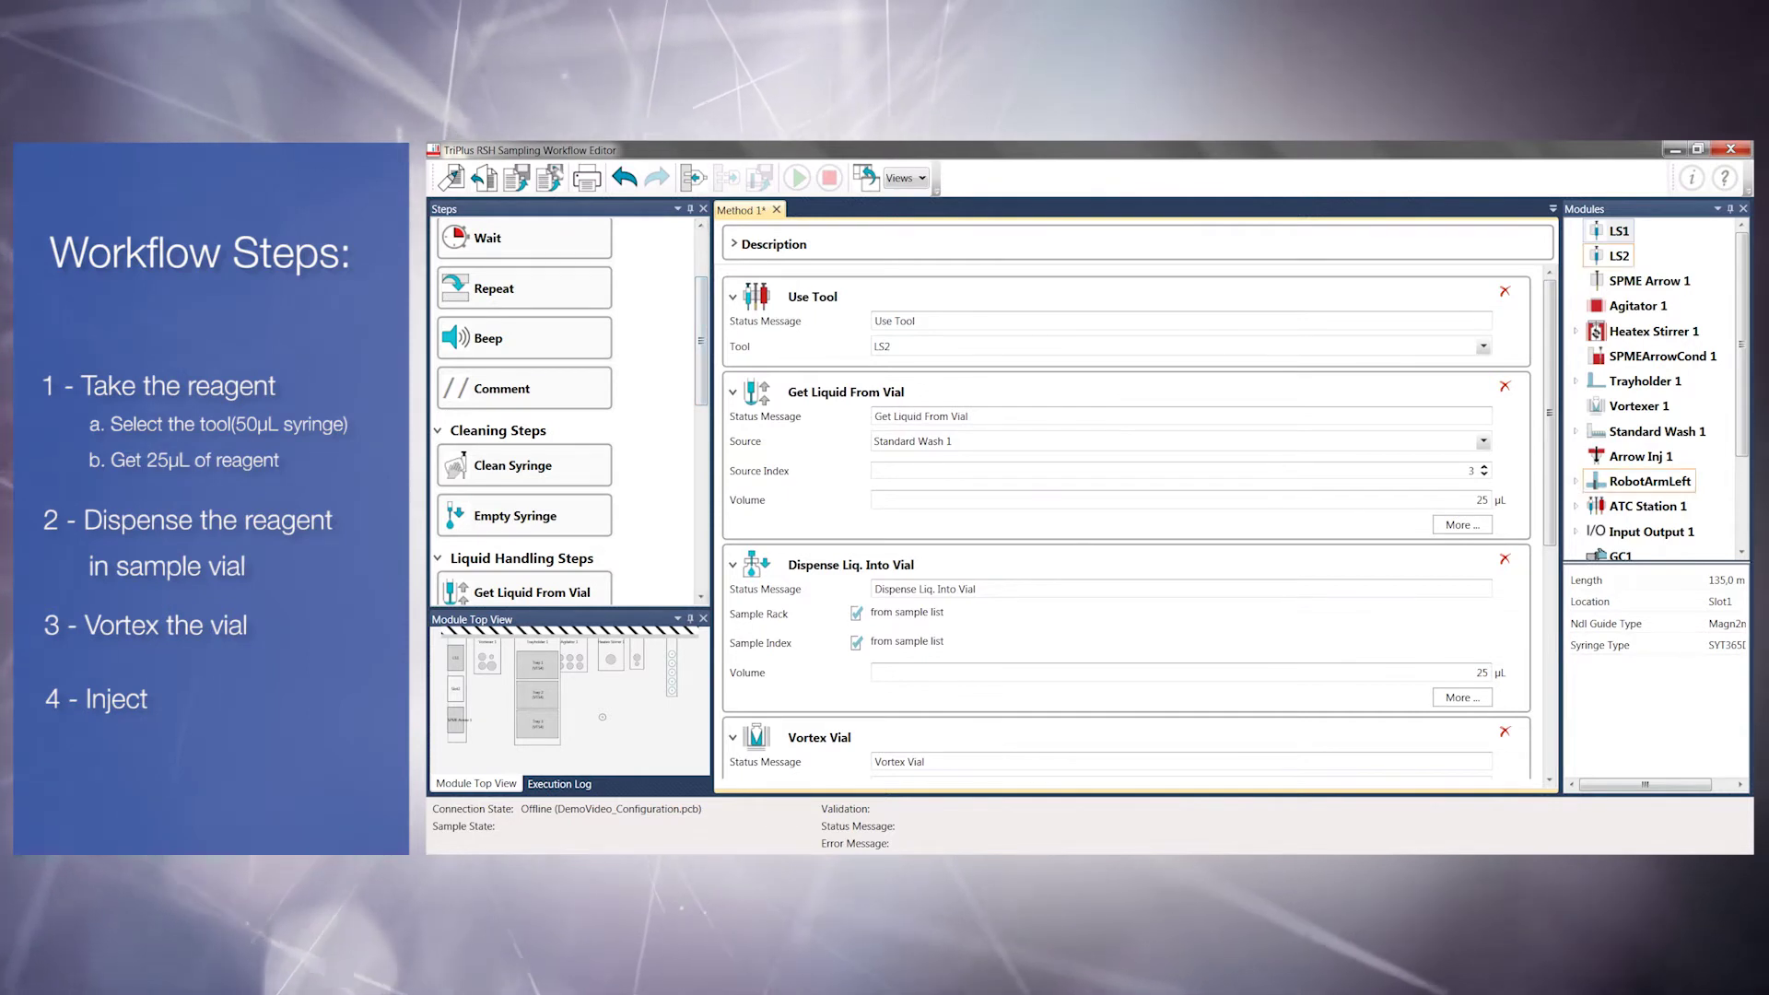
pyautogui.moveTo(1551, 387); pyautogui.dragTo(1540, 597)
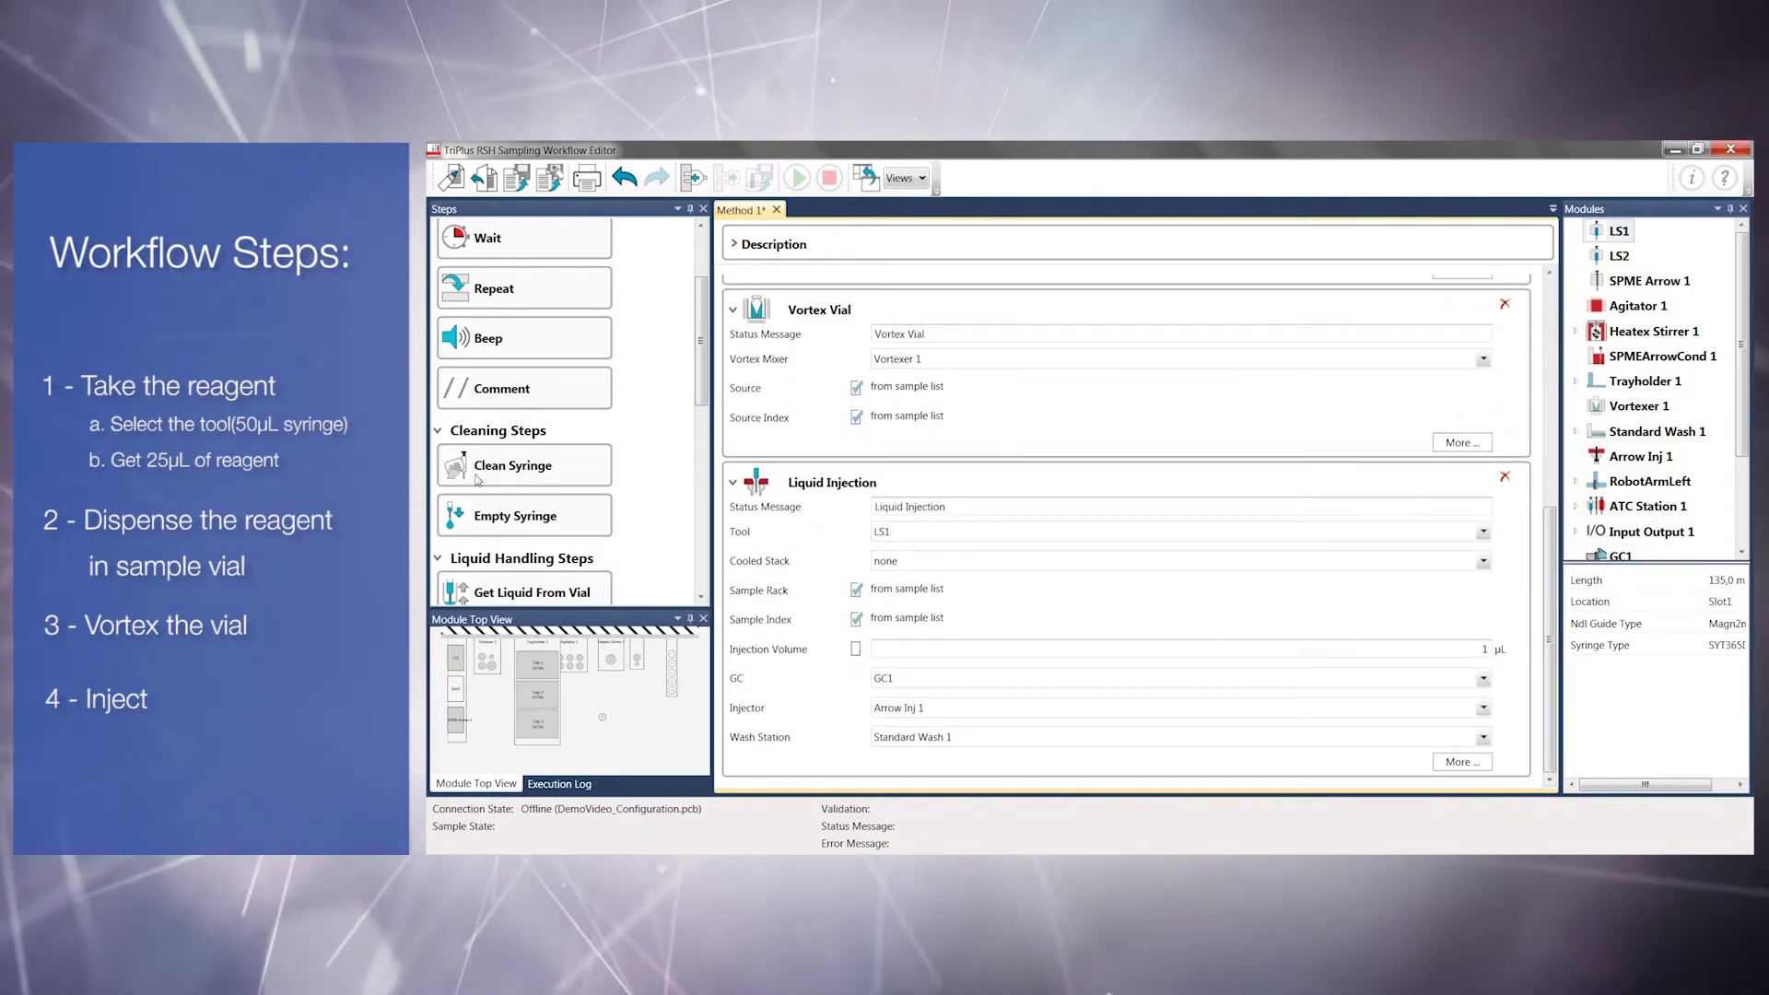
pyautogui.moveTo(478, 480); pyautogui.dragTo(808, 316)
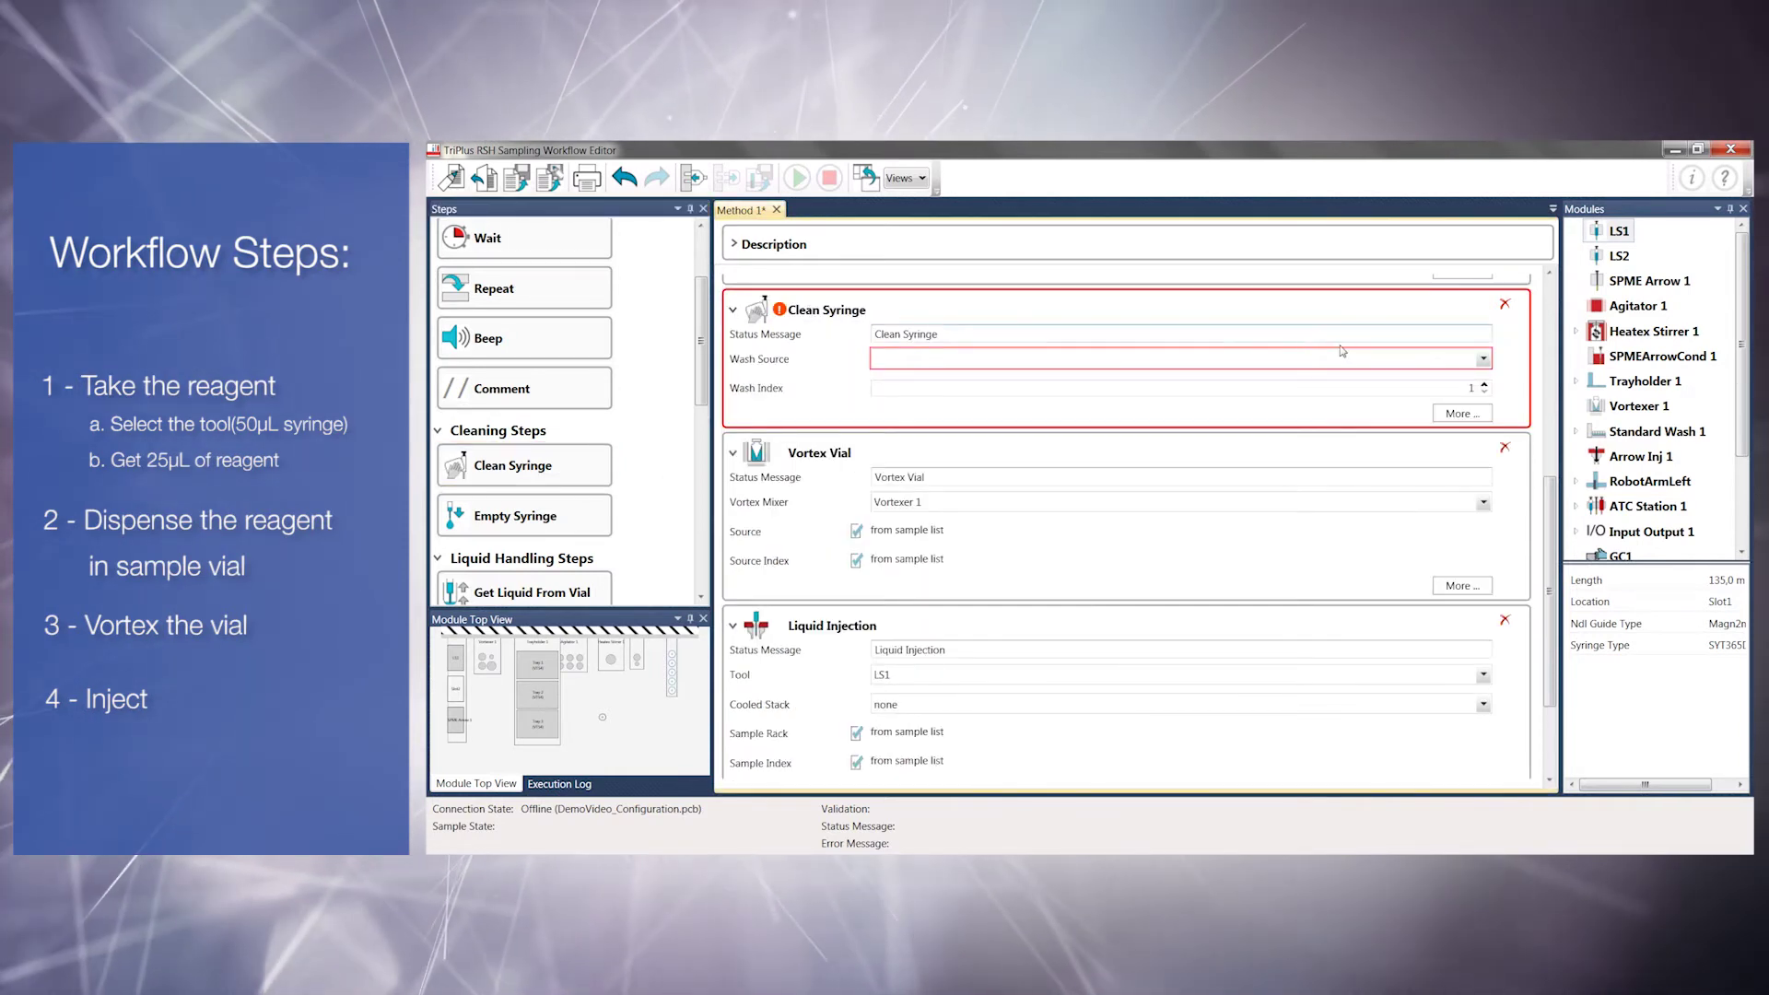
# - Set the Clean Syringe wash source to Standard Wash 1, keeping default extra wash parameters
pyautogui.click(1485, 359)
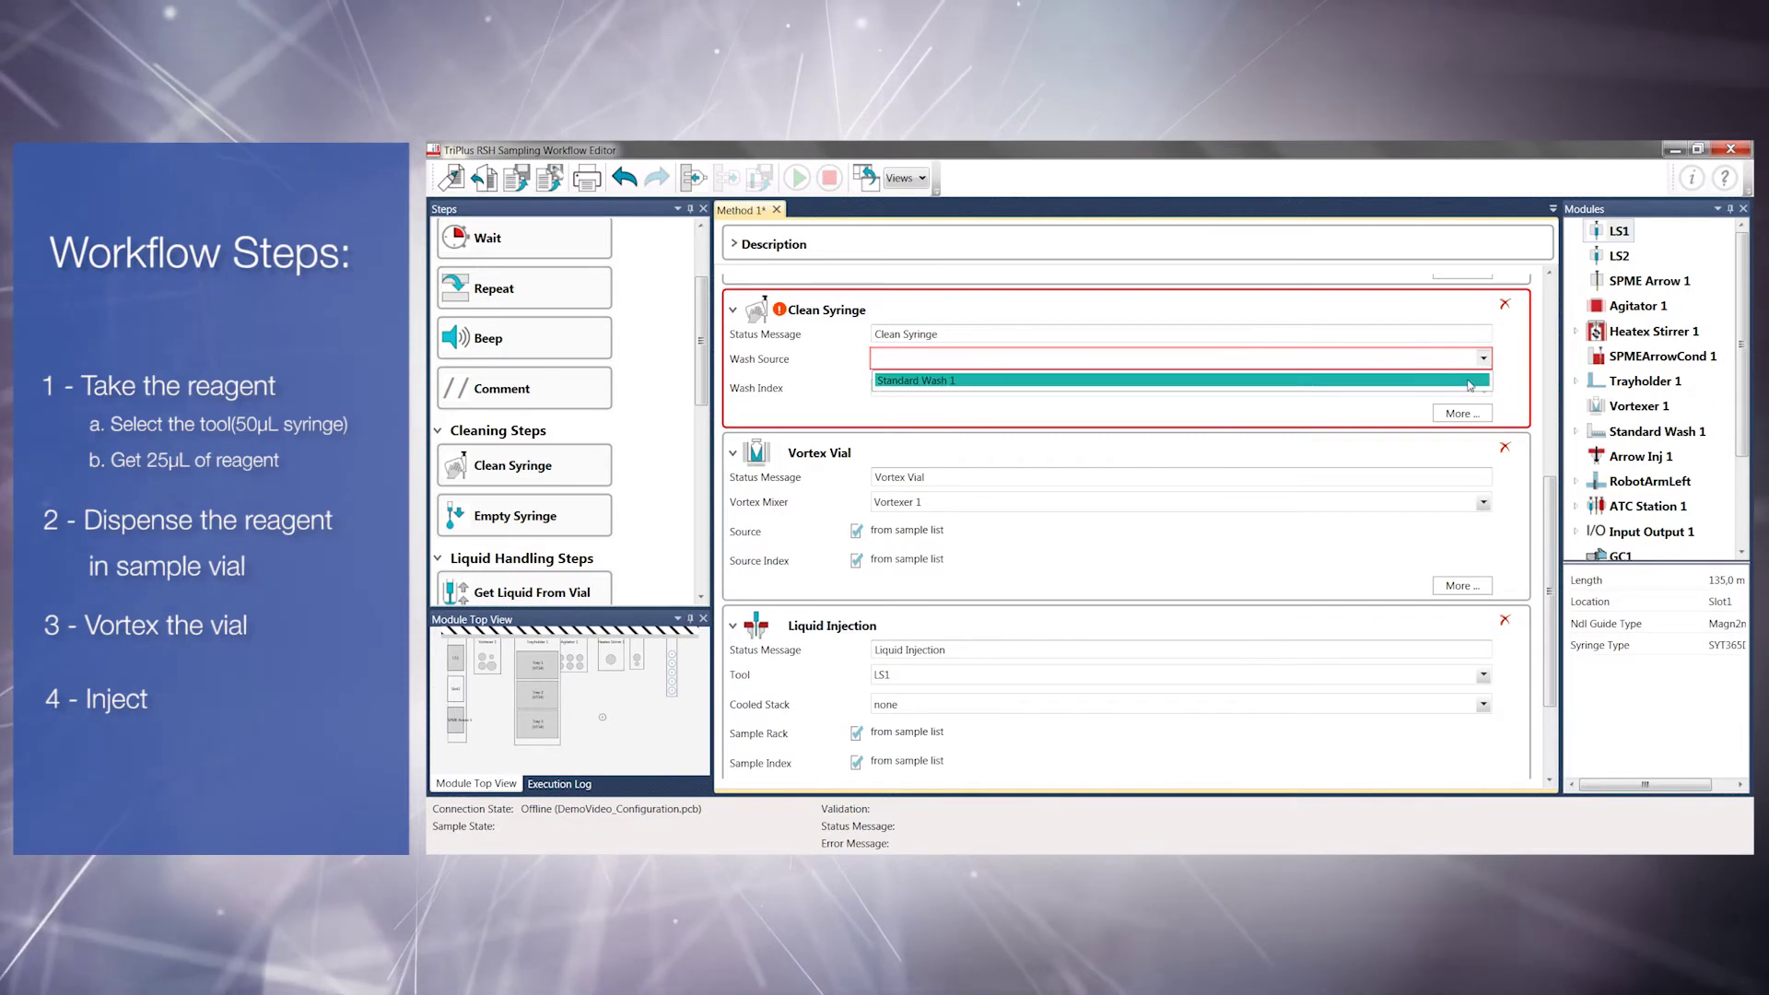
pyautogui.click(1471, 383)
pyautogui.click(1462, 414)
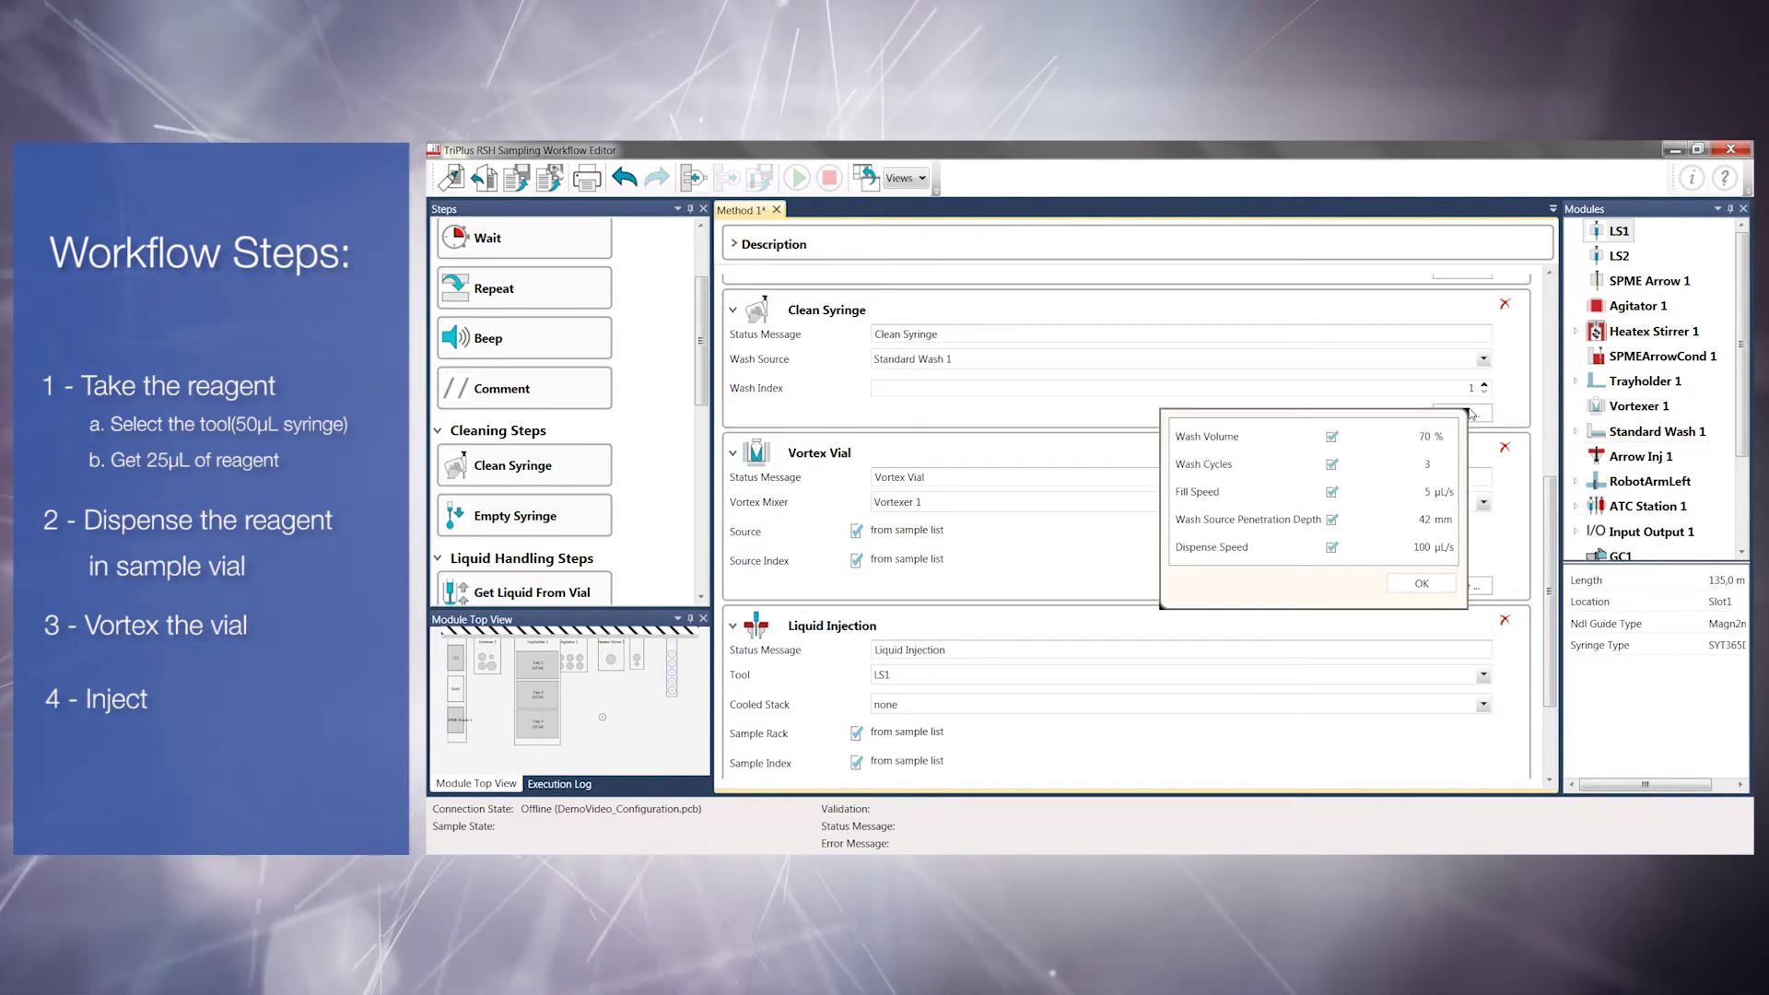
pyautogui.click(1445, 584)
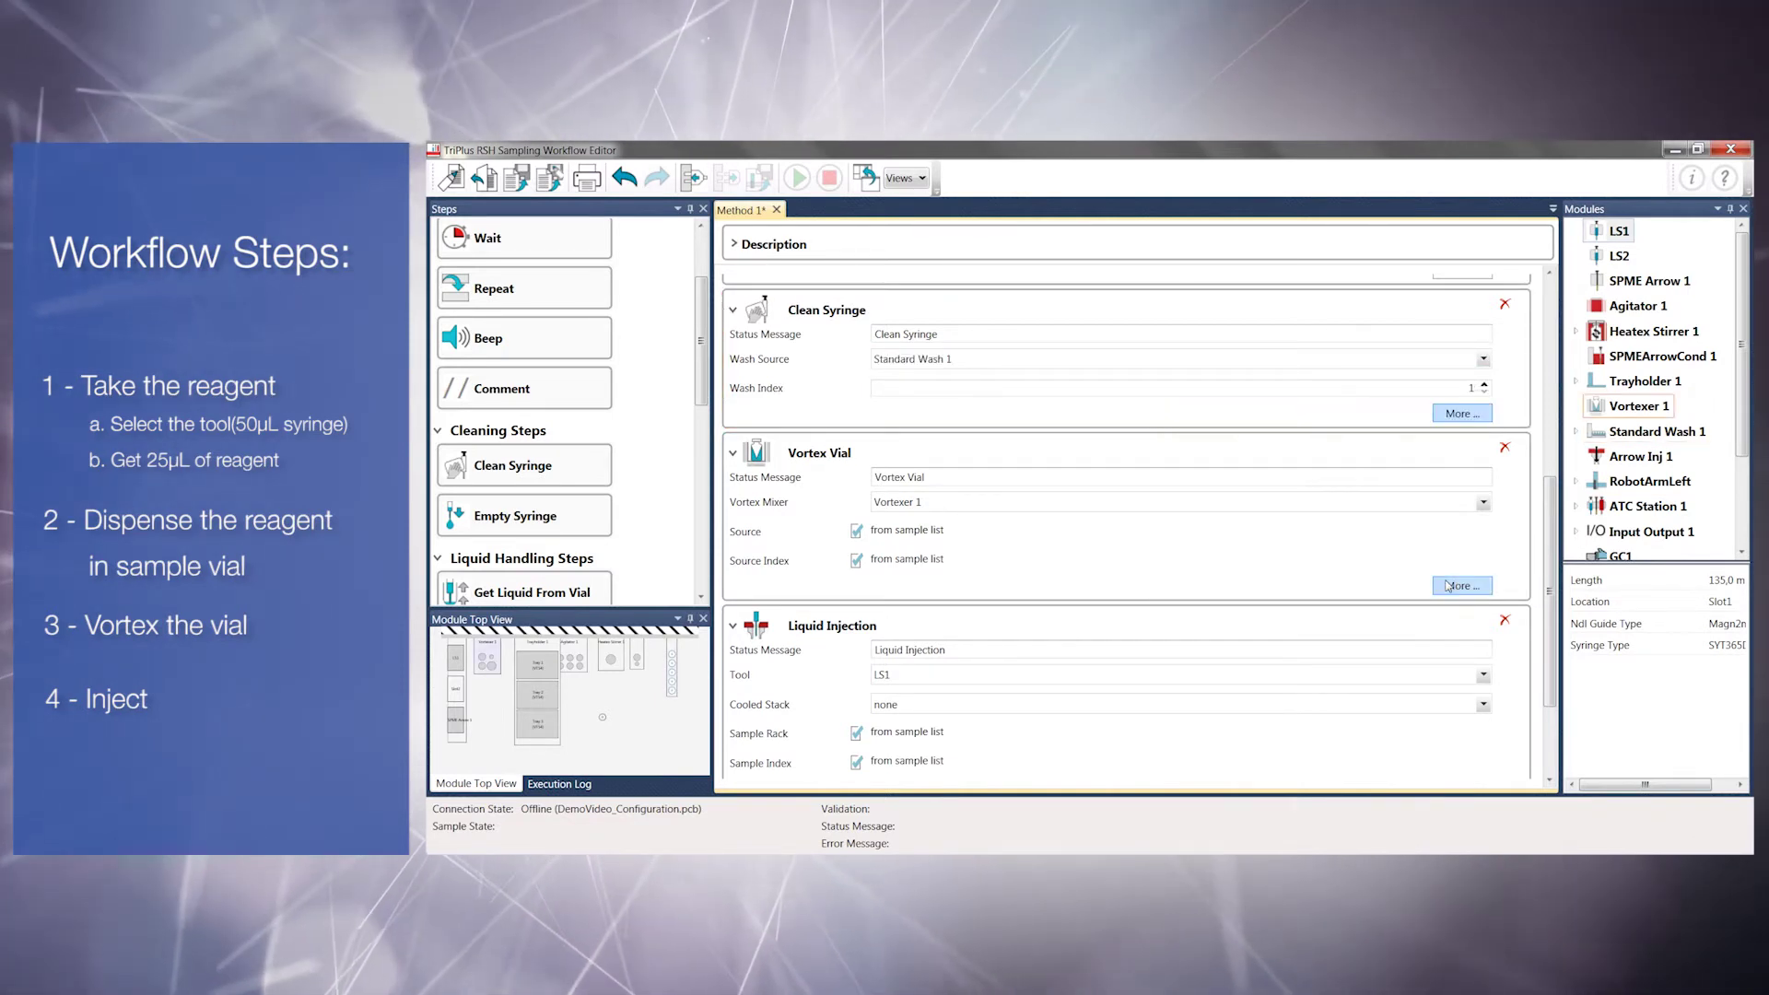
# - Place a Comment step below Use Tool with the text 'Reagent Addition'
pyautogui.moveTo(1547, 595); pyautogui.dragTo(1548, 379)
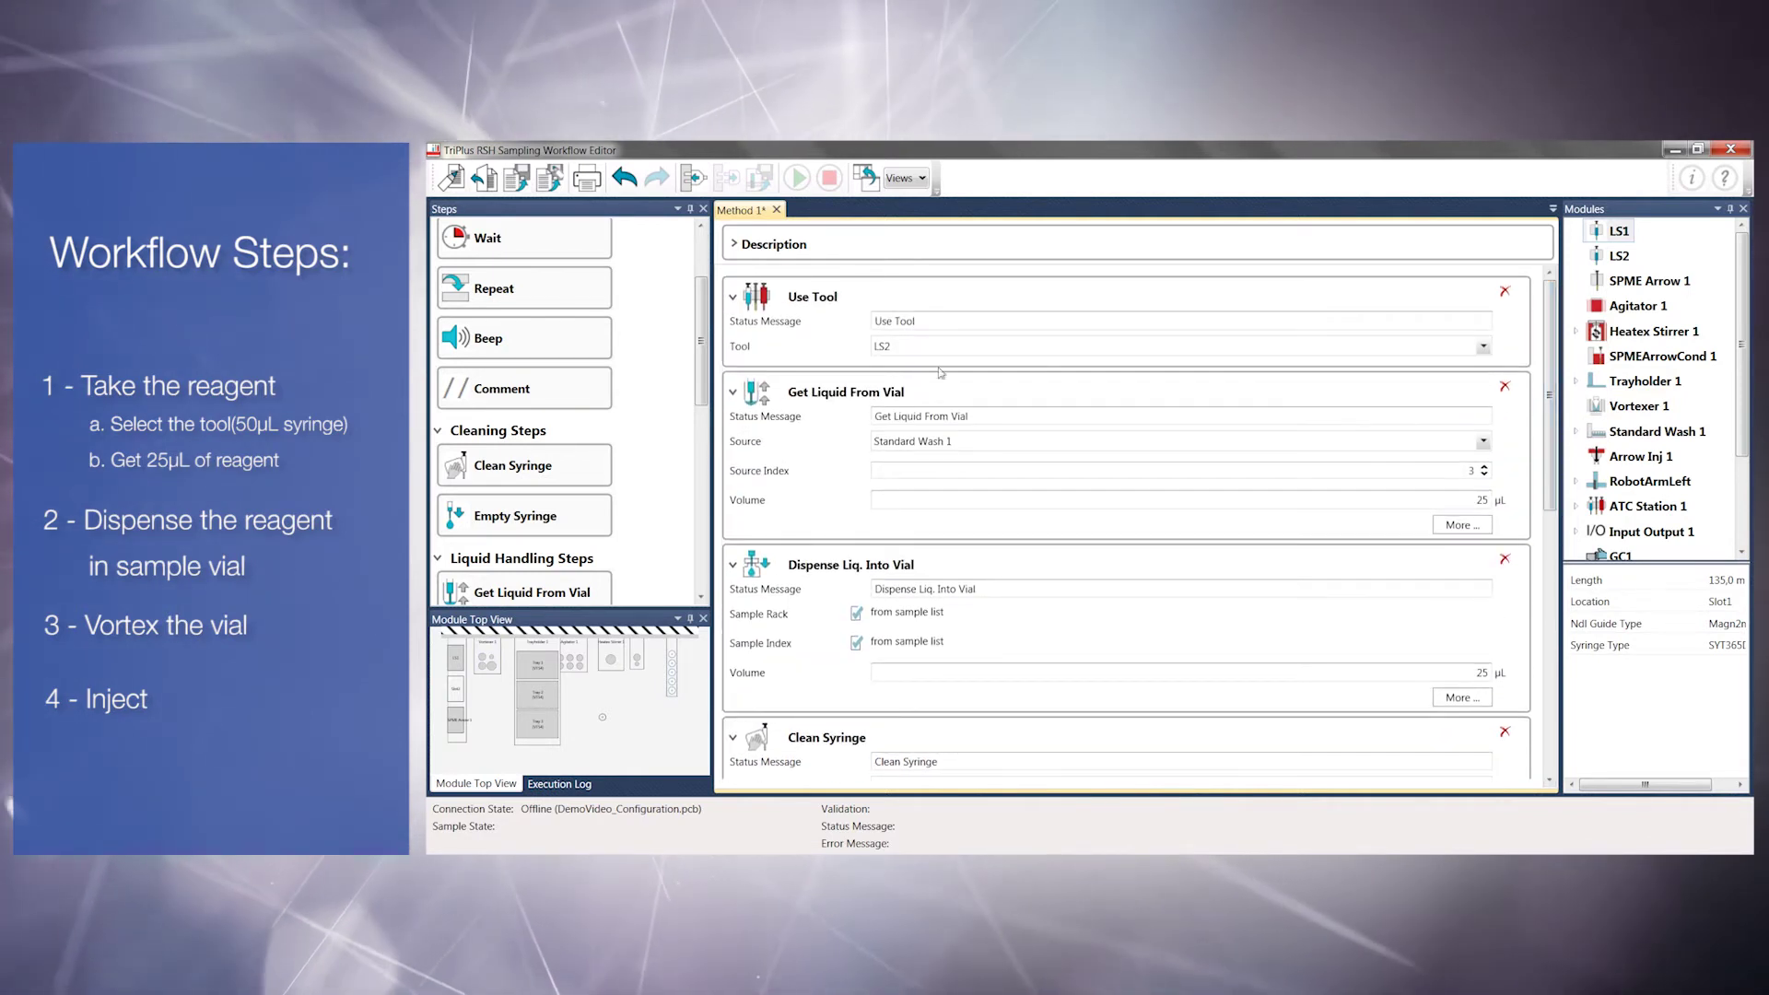
pyautogui.moveTo(608, 378); pyautogui.dragTo(748, 380)
pyautogui.click(736, 392)
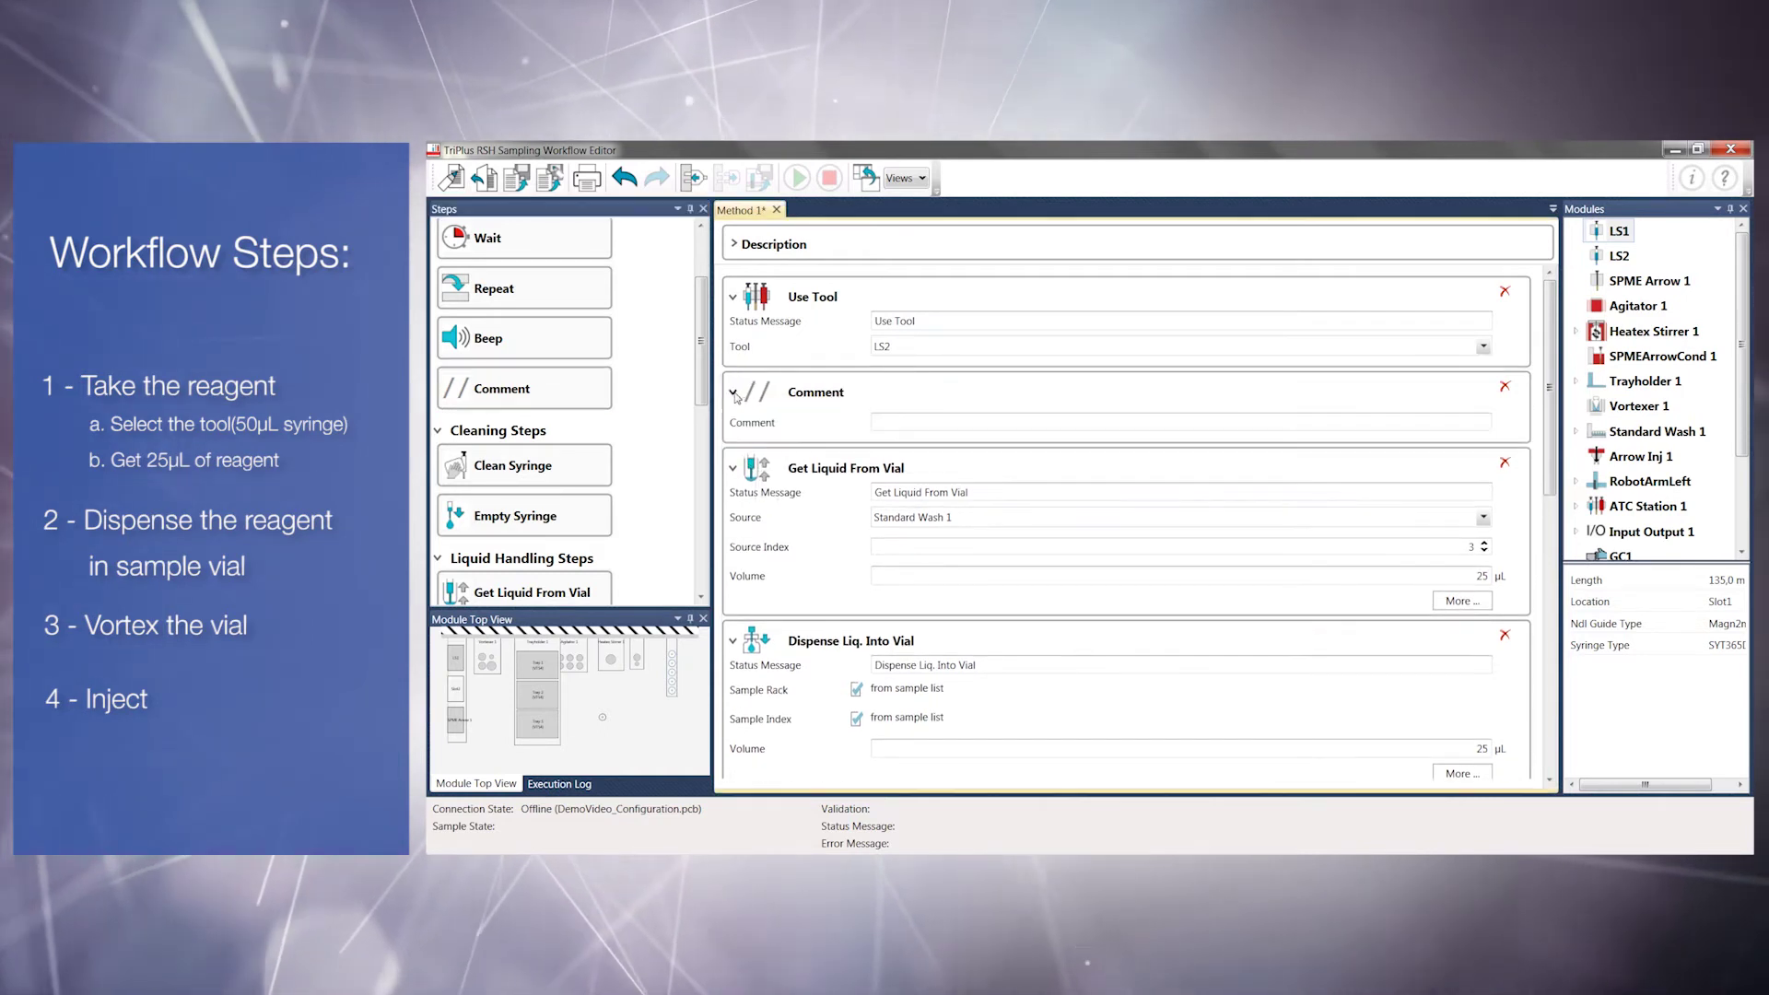
pyautogui.click(883, 421)
pyautogui.write('Rea')
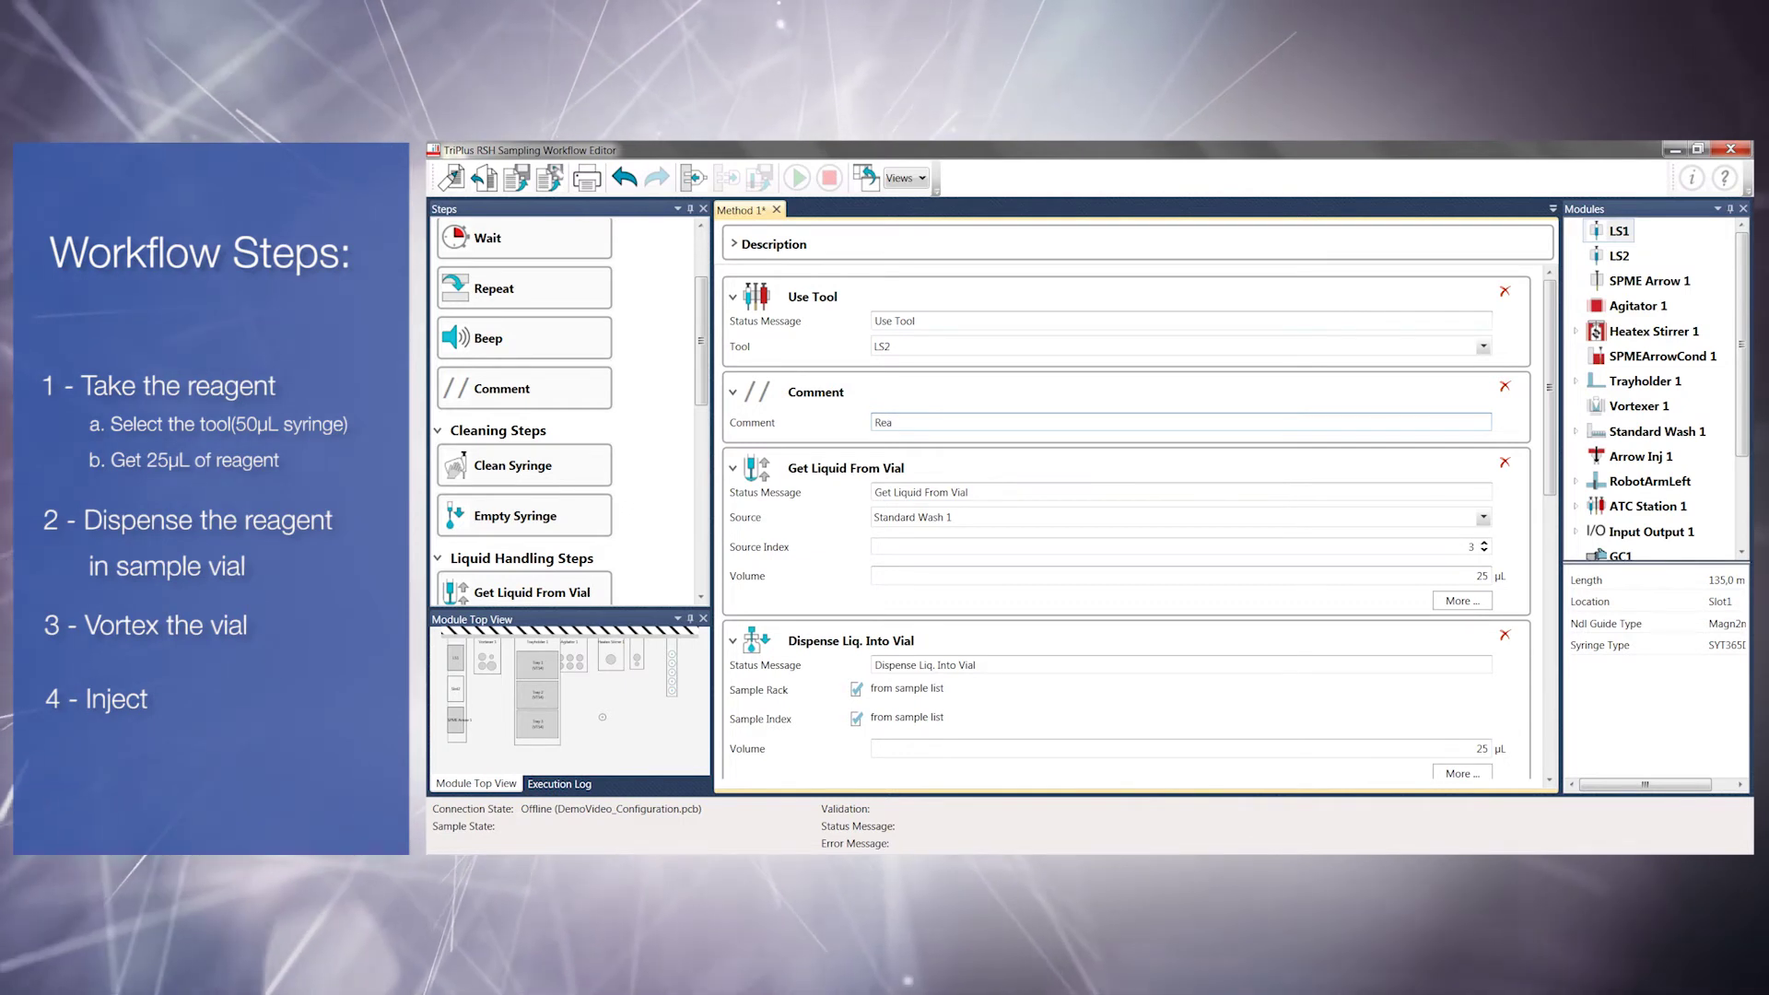
pyautogui.write('gent Addition')
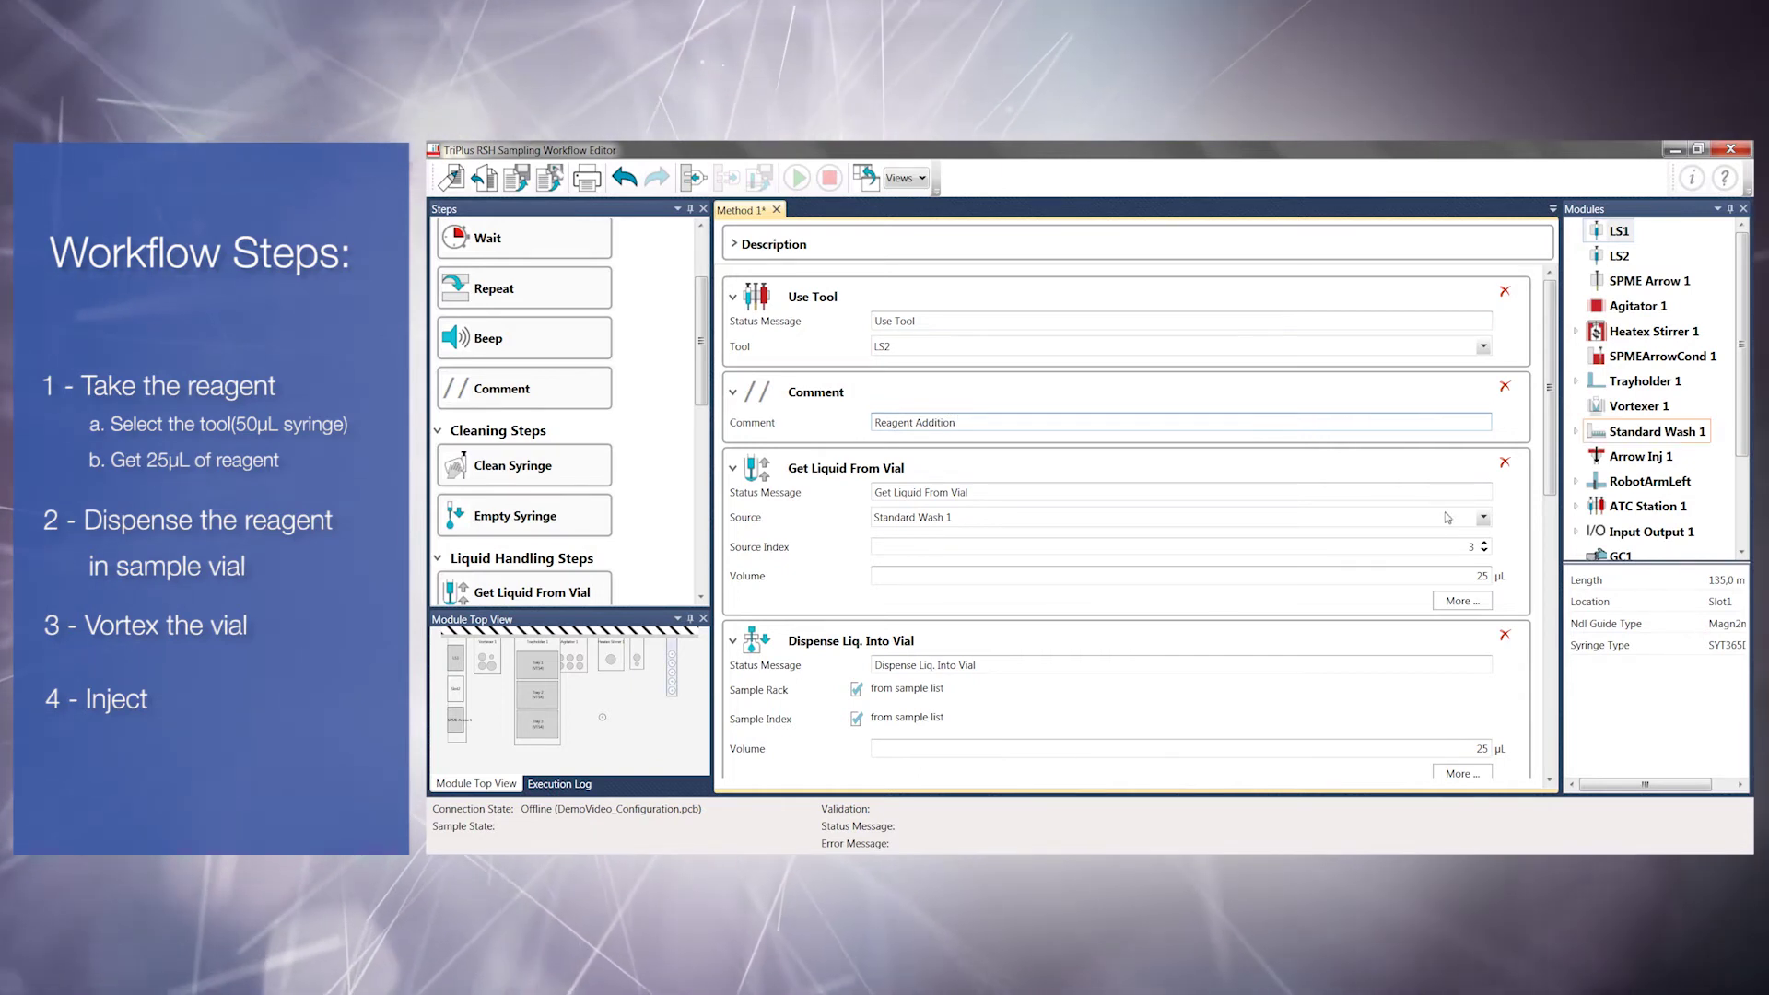
pyautogui.moveTo(1550, 341)
pyautogui.mouseDown()
pyautogui.moveTo(1529, 636)
pyautogui.moveTo(1547, 311)
pyautogui.mouseUp()
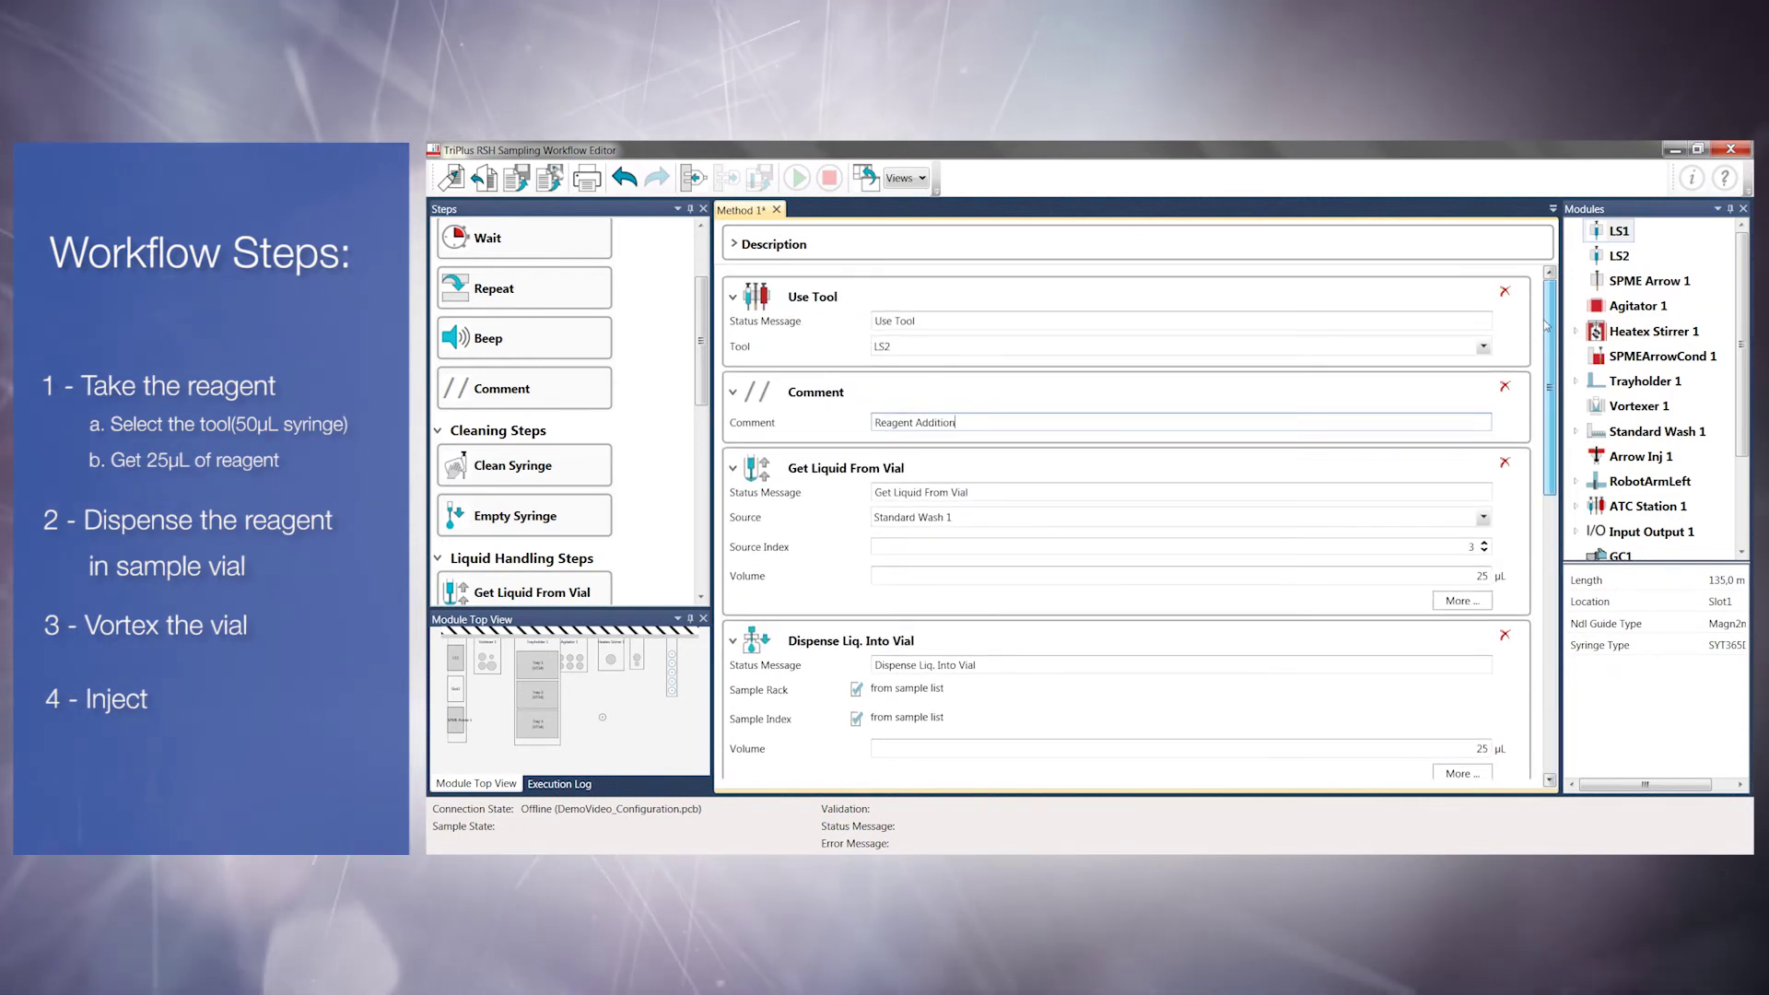
# - Save the method as a Script XML file named 'Demo' in the Method folder
pyautogui.click(556, 184)
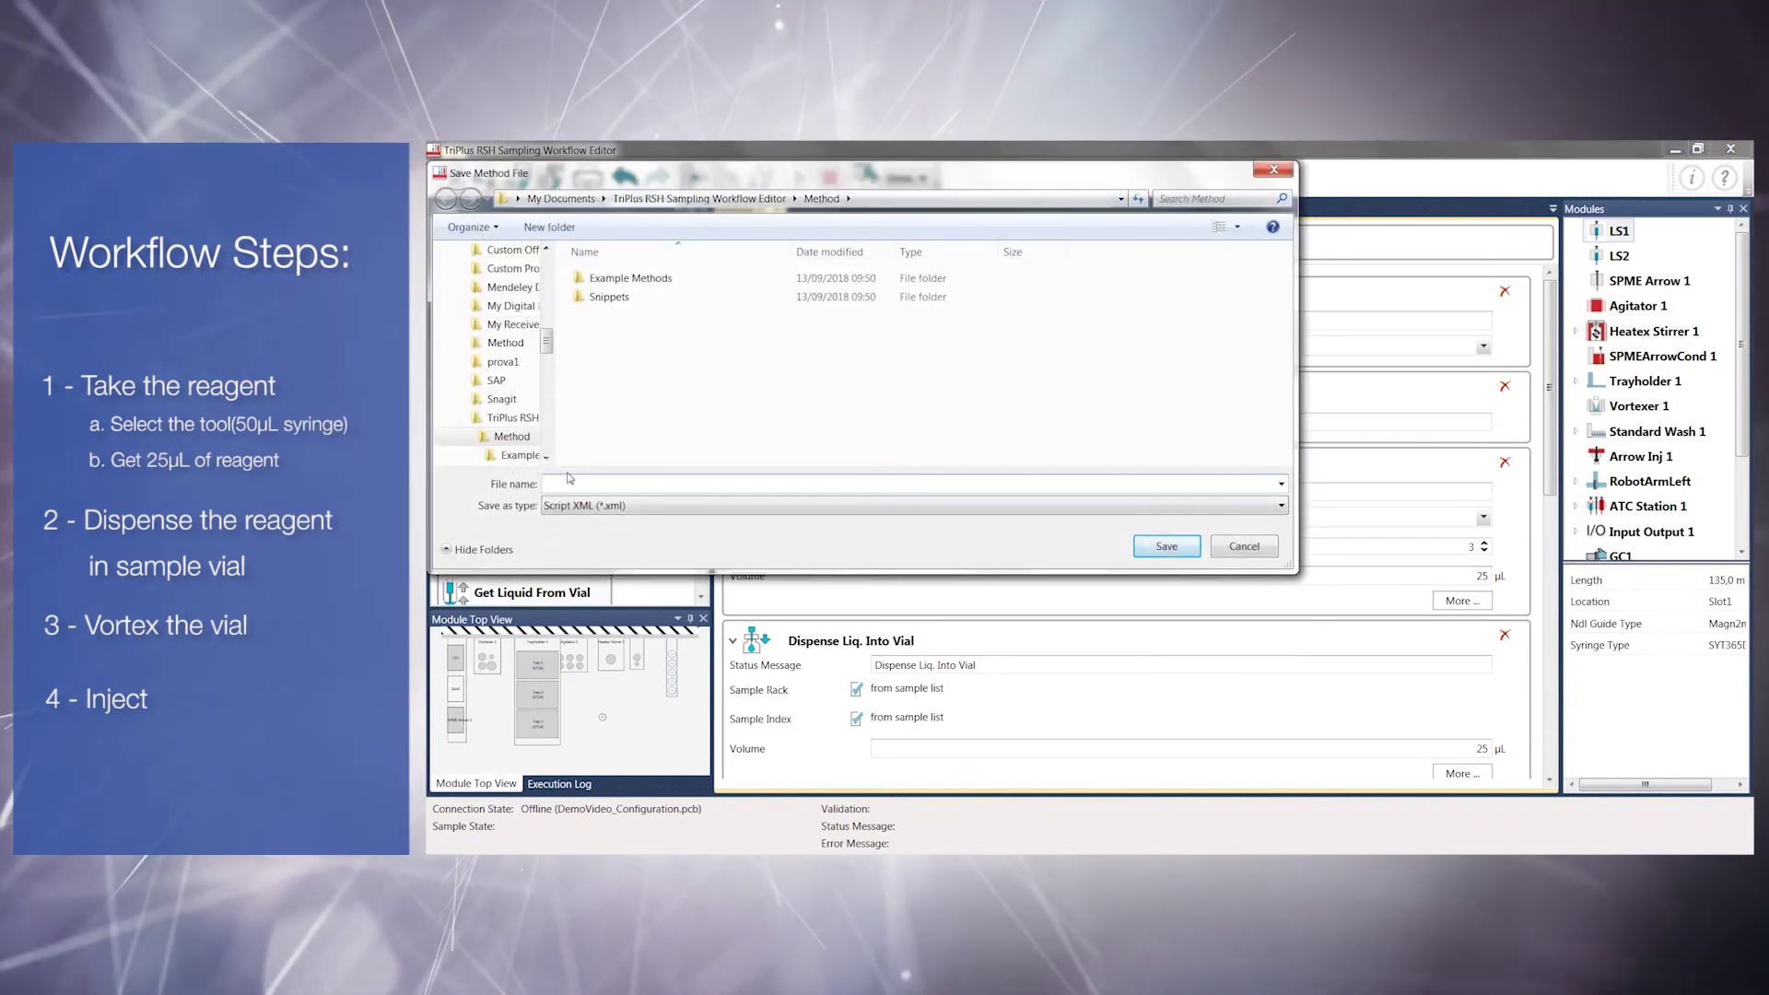
pyautogui.write('Demo')
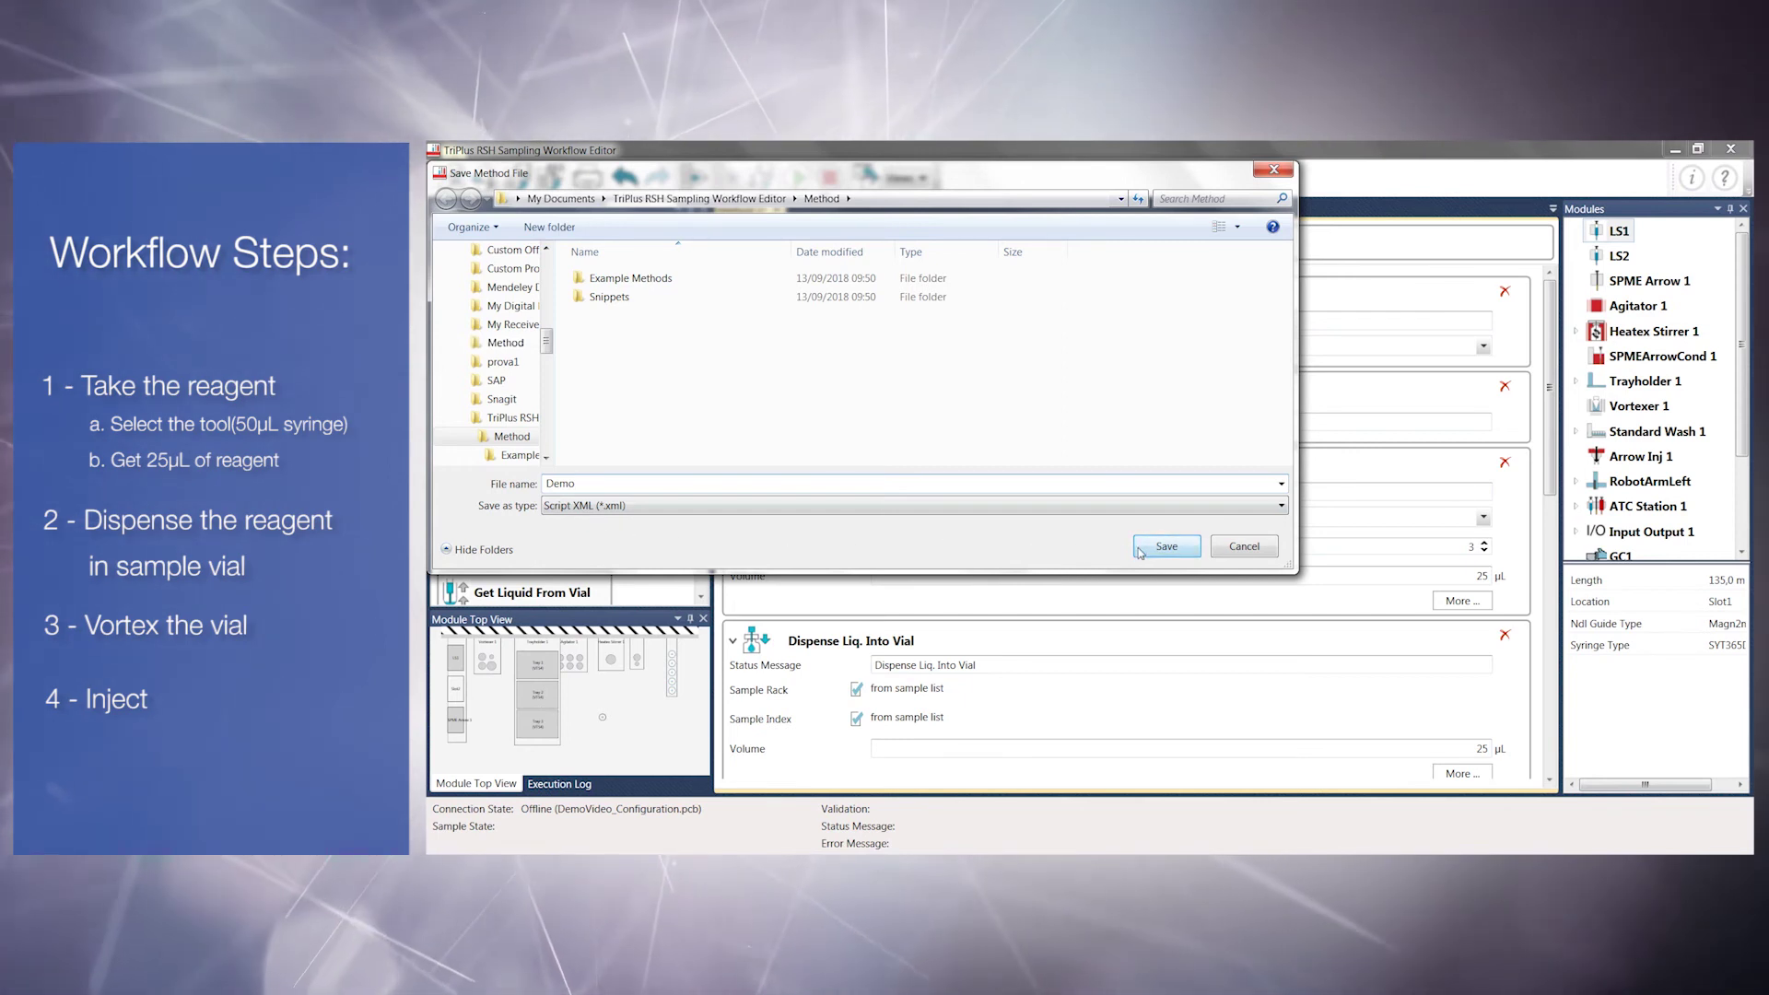
pyautogui.click(1165, 547)
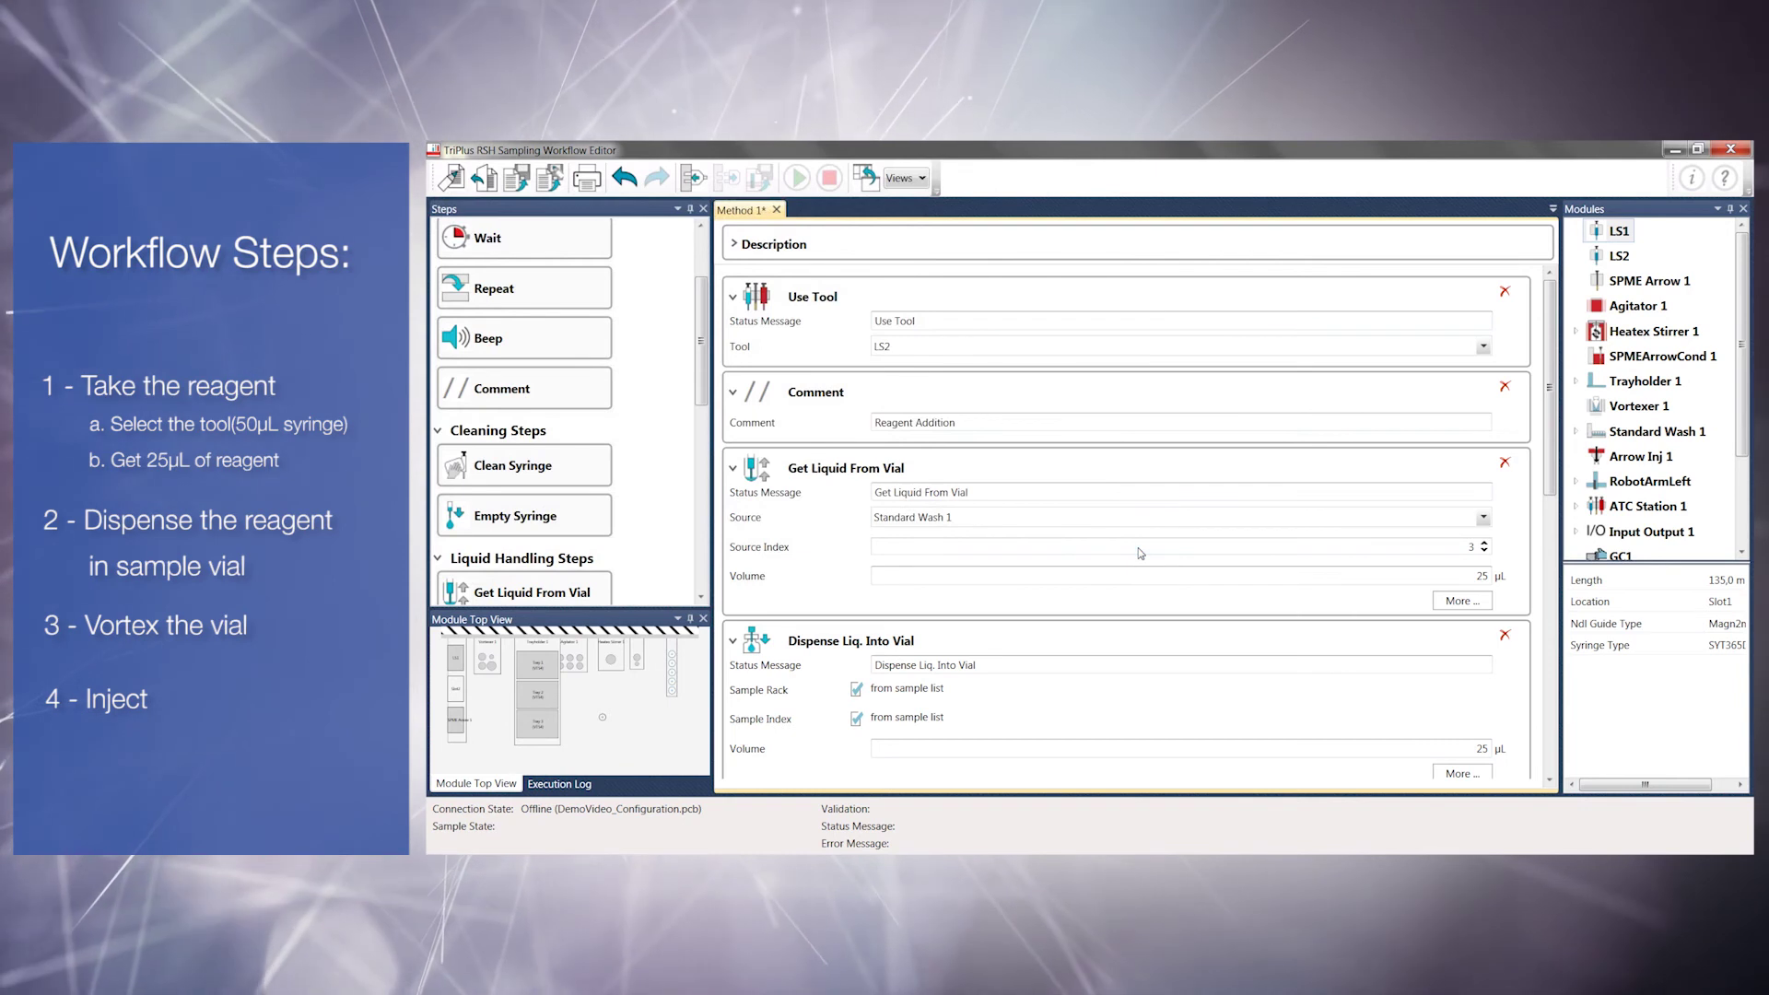